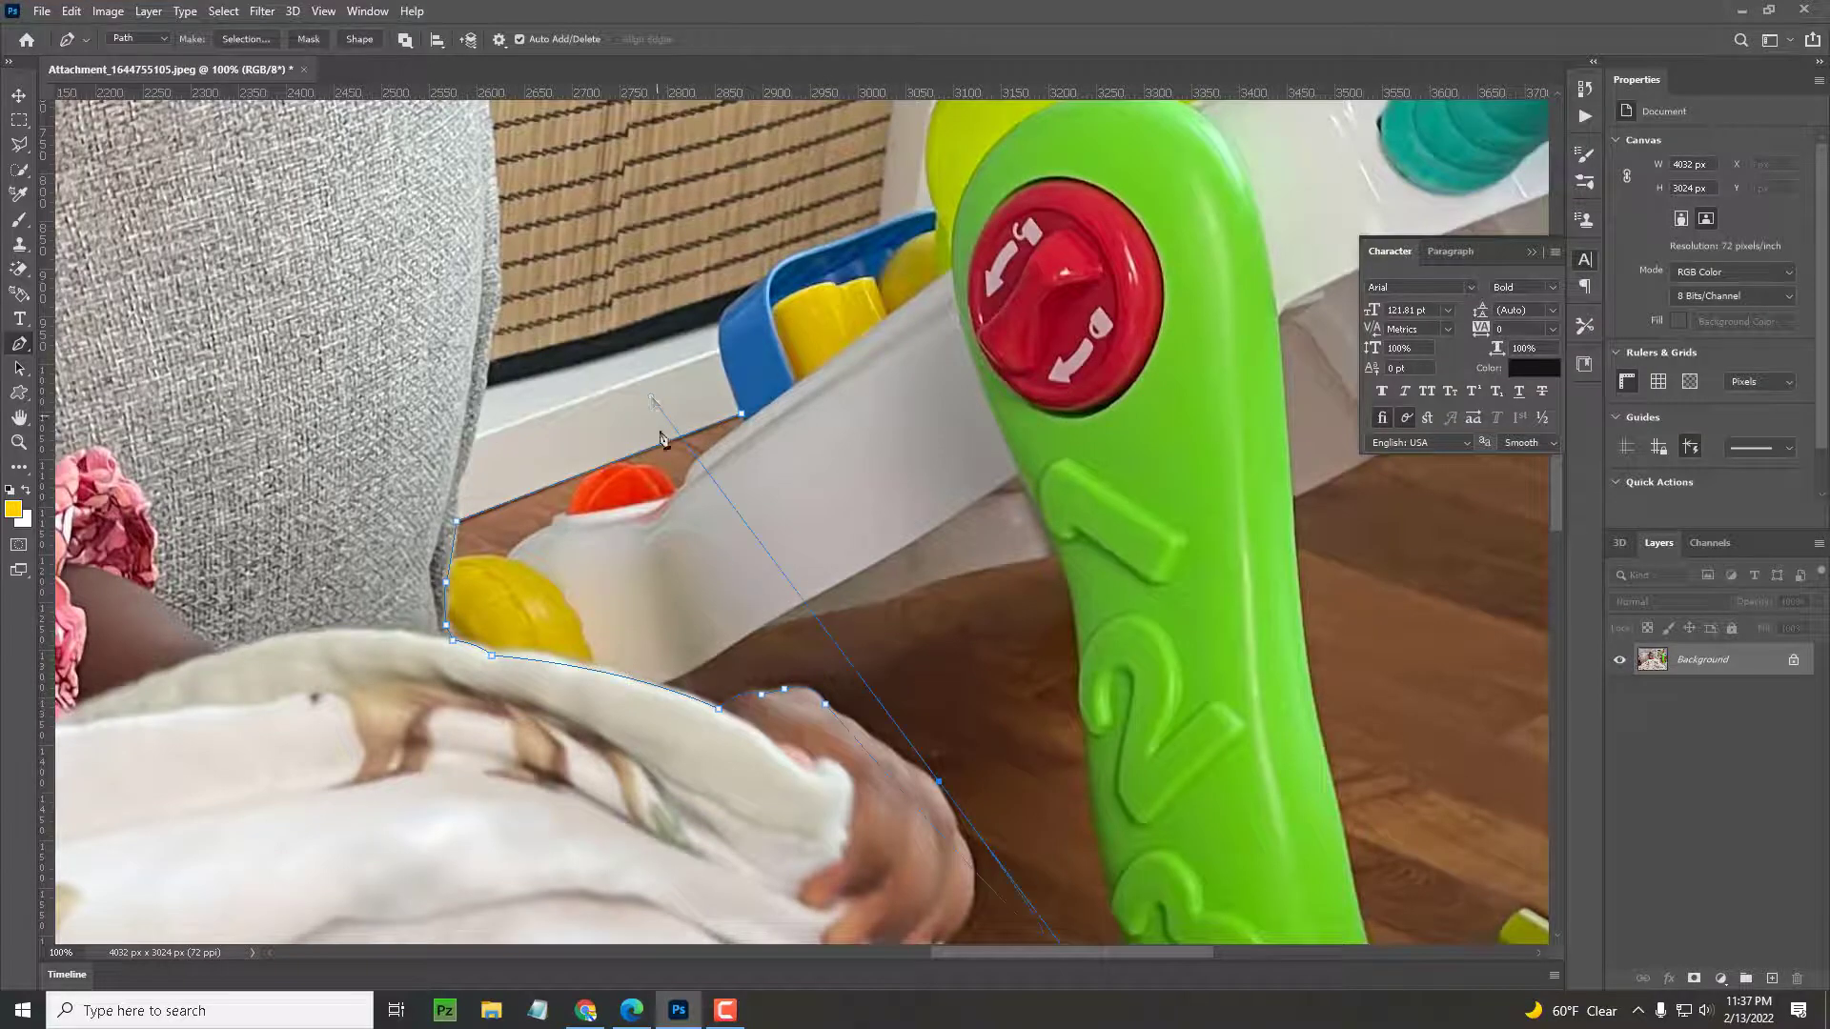
Continue the pen path around the outer contour of the child's hand down to the blanket.
left_click_drag(861, 779, 589, 348)
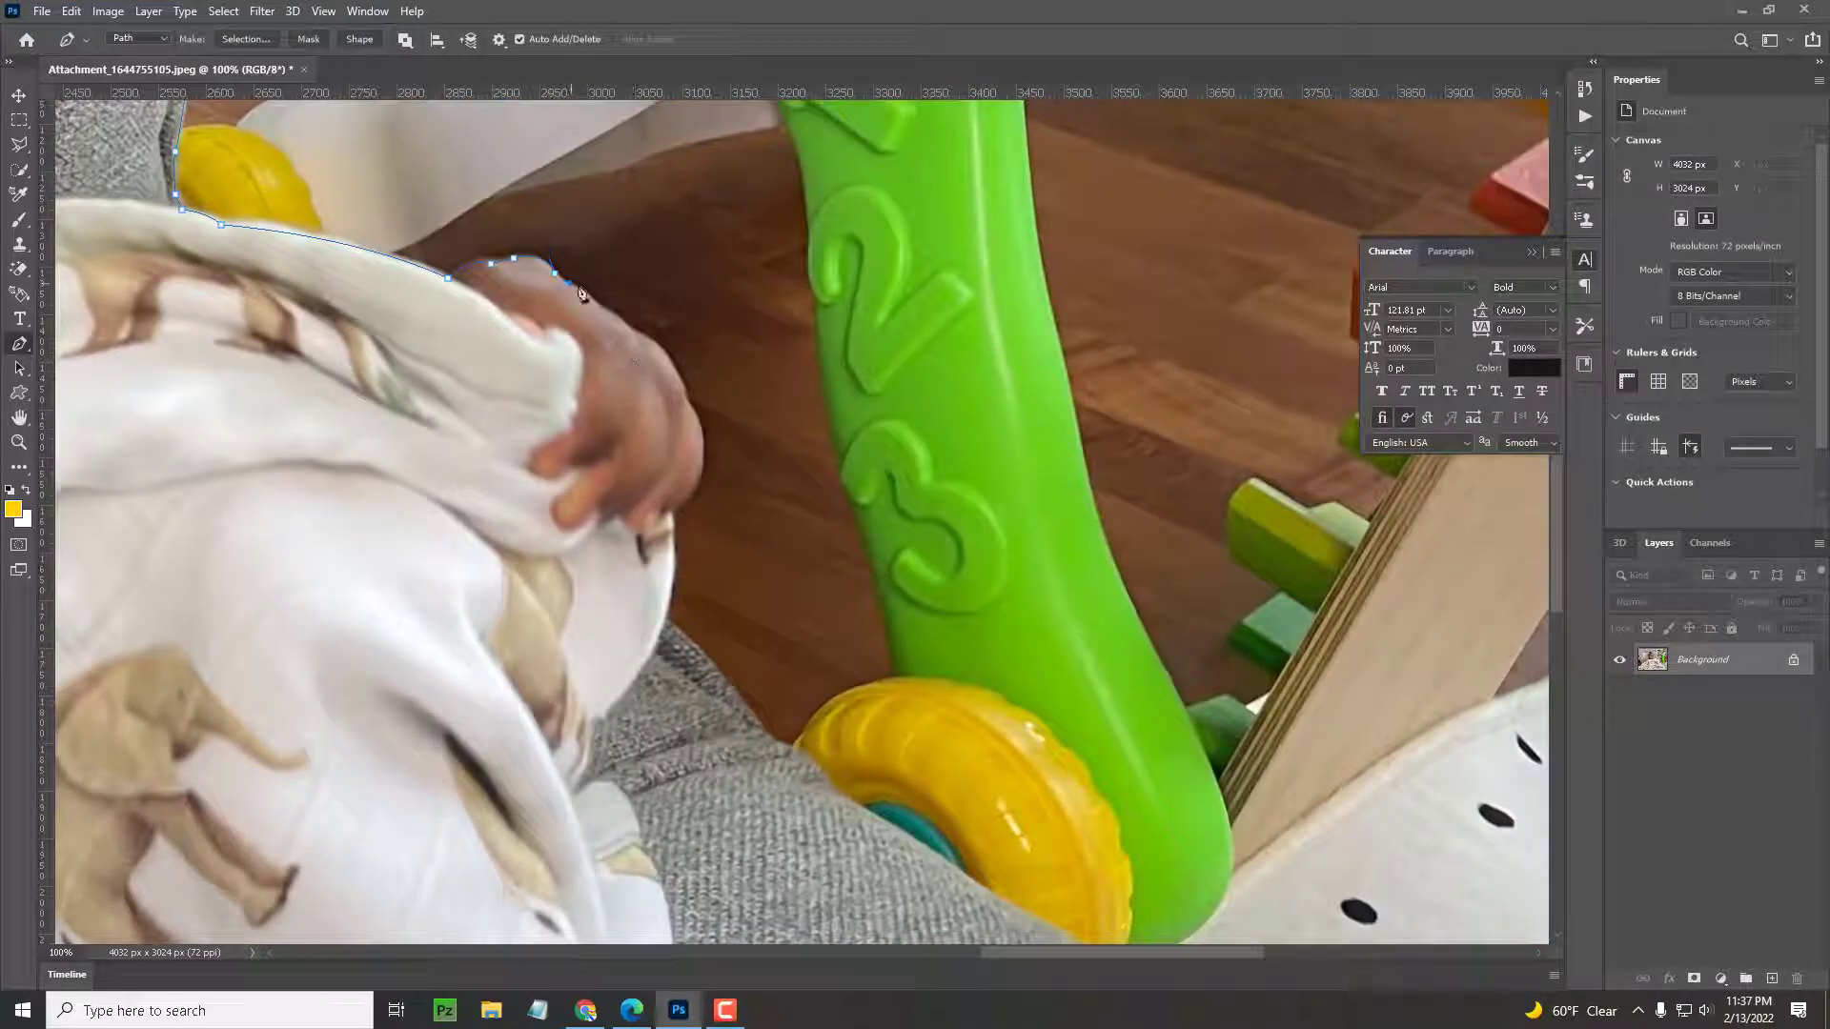
left_click(579, 294)
left_click(613, 317)
left_click(636, 340)
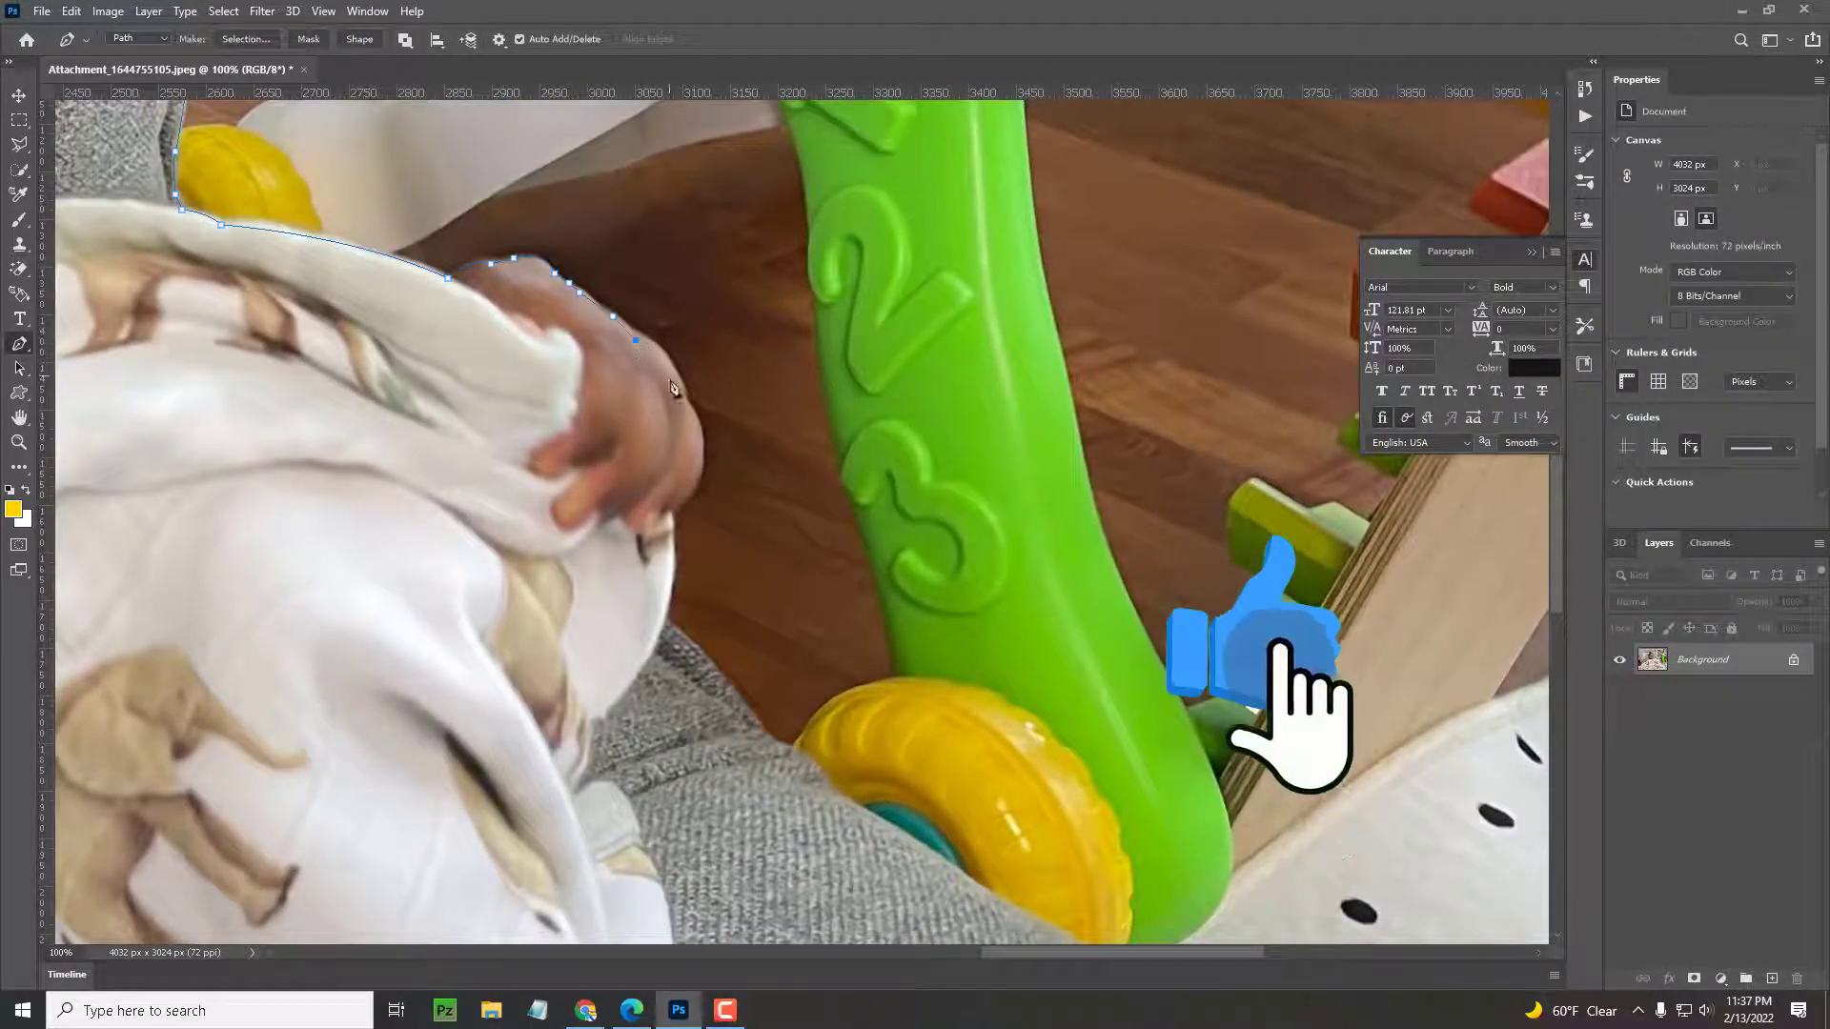
left_click_drag(684, 394, 688, 428)
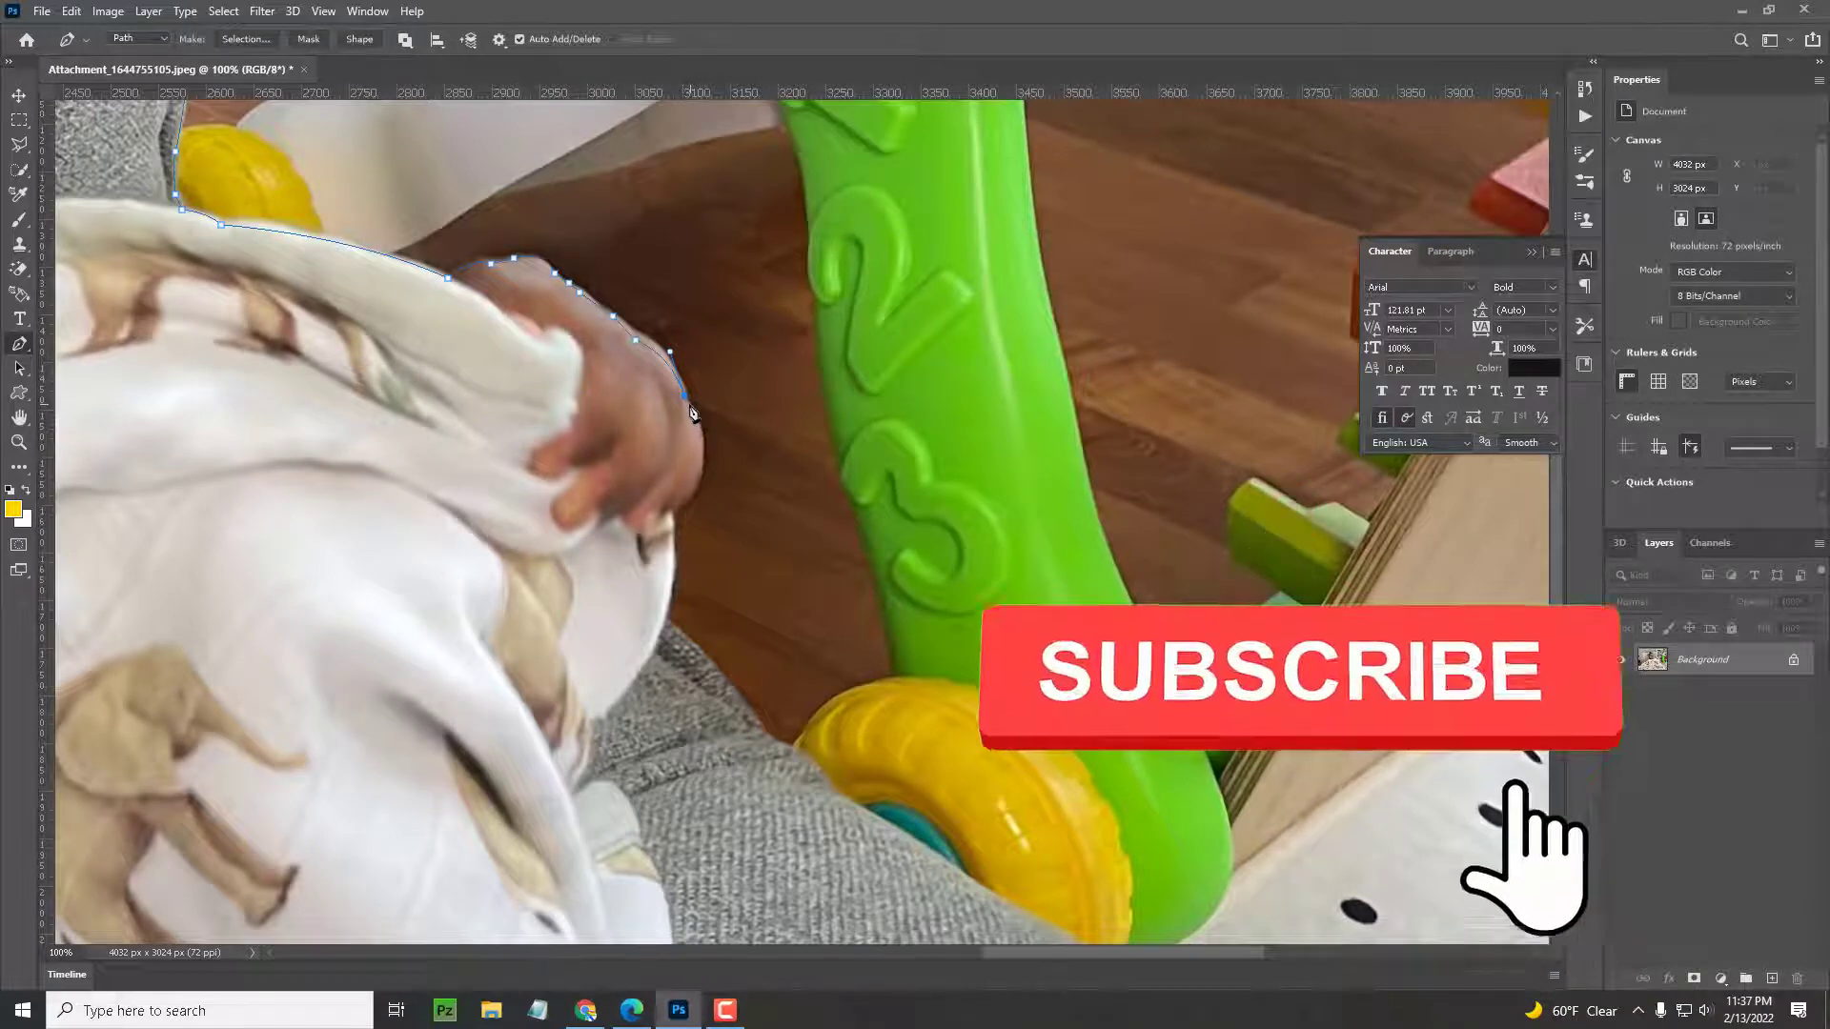
left_click_drag(671, 515, 621, 540)
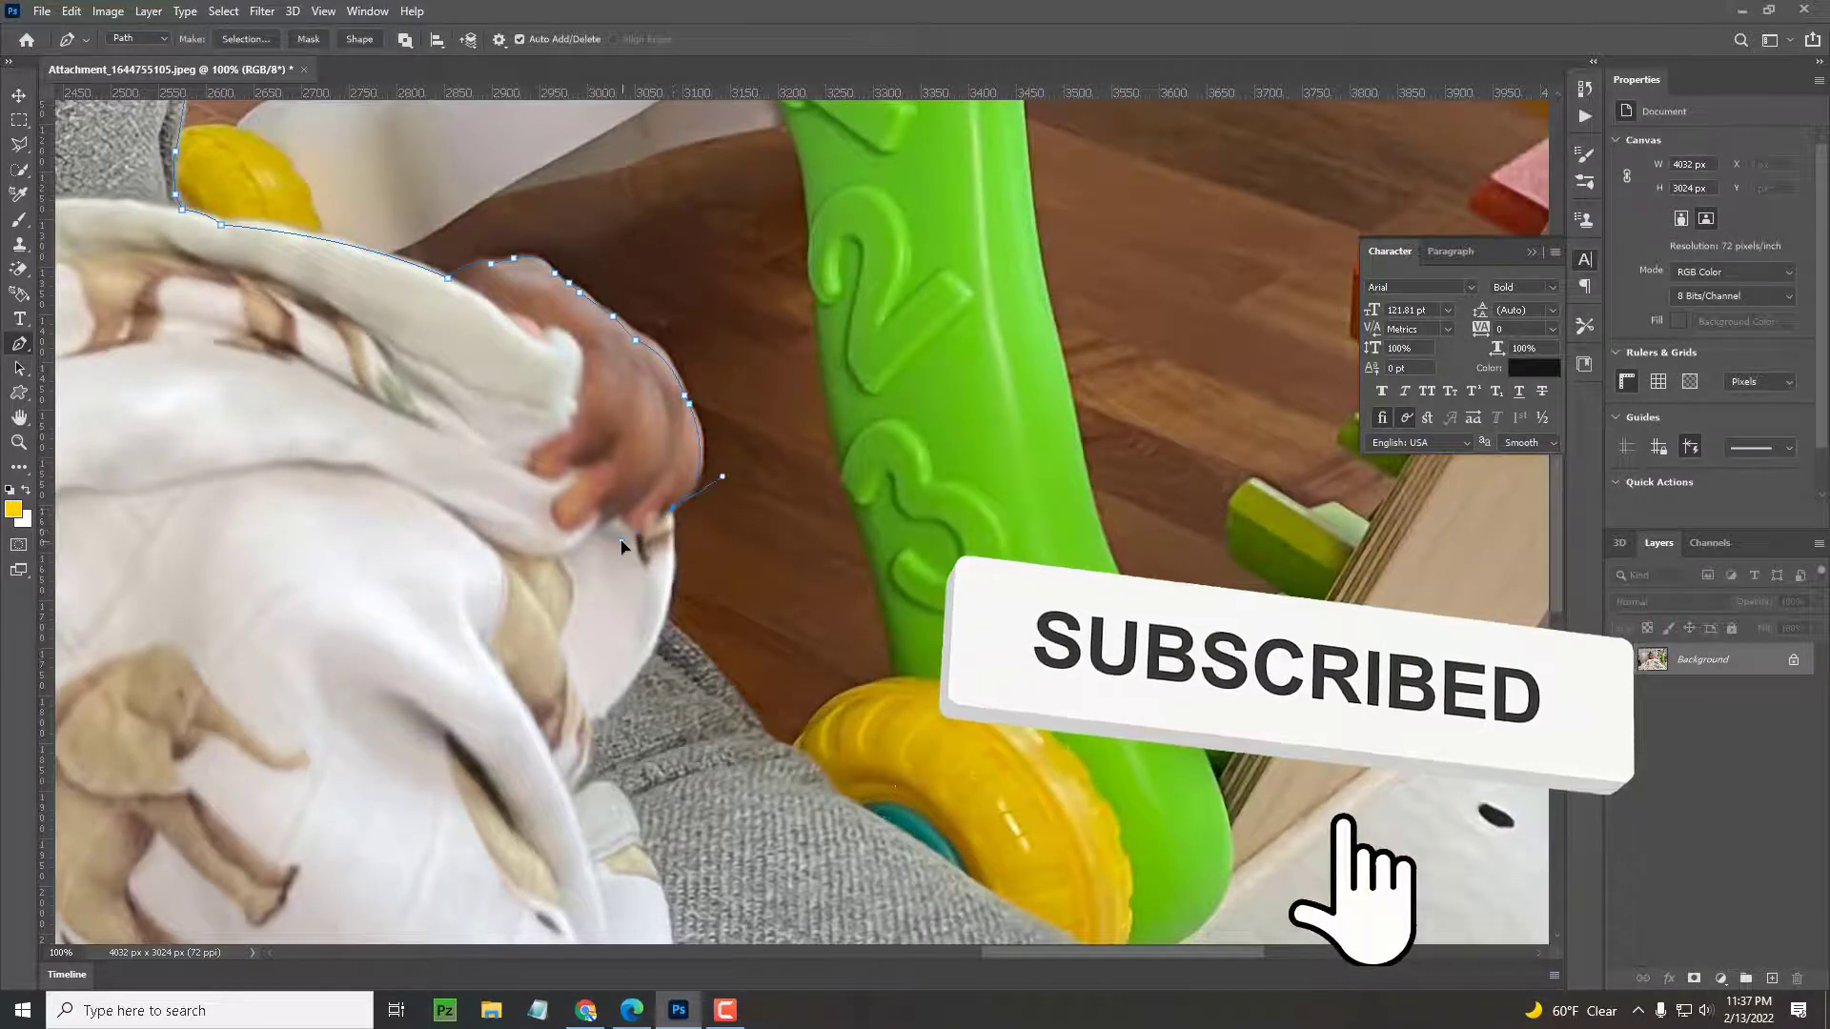
Extend the pen path down the blanket edge below the hand and onto the grey armrest.
left_click(672, 510, "alt")
left_click_drag(665, 621, 658, 643)
left_click(664, 621, "alt")
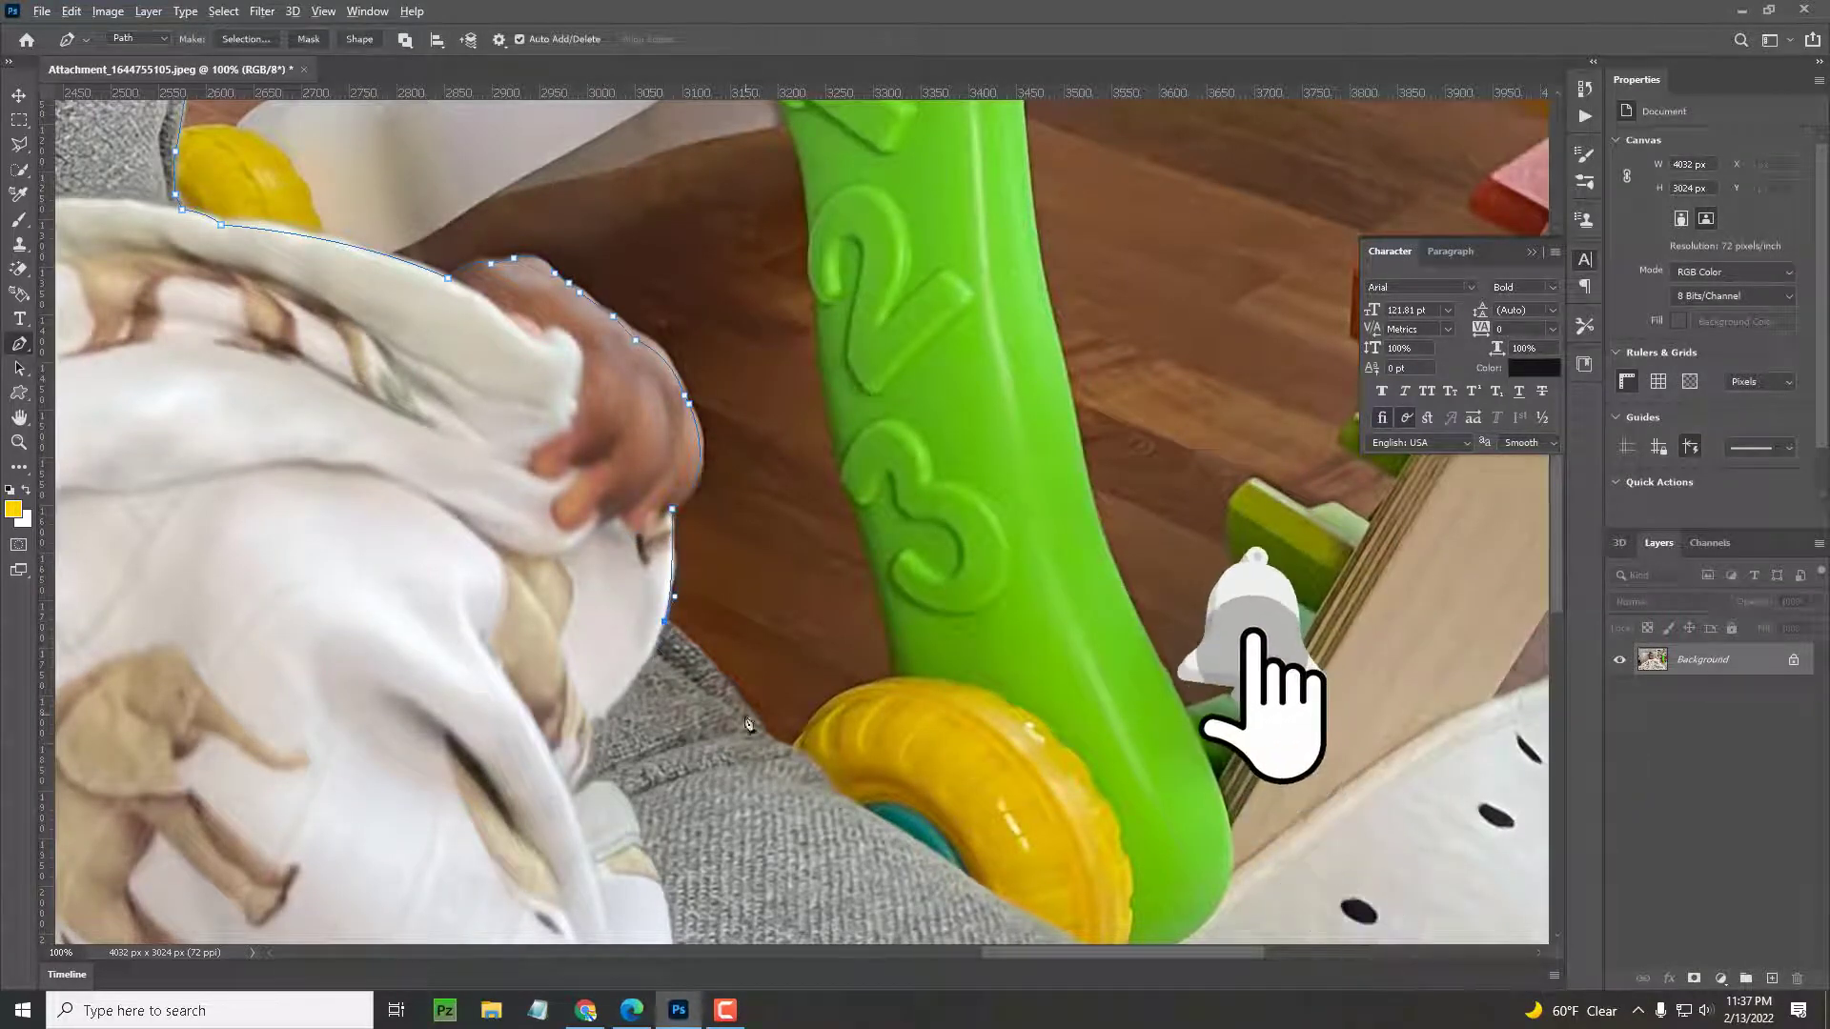
left_click_drag(762, 729, 778, 763)
left_click_drag(922, 768, 541, 403)
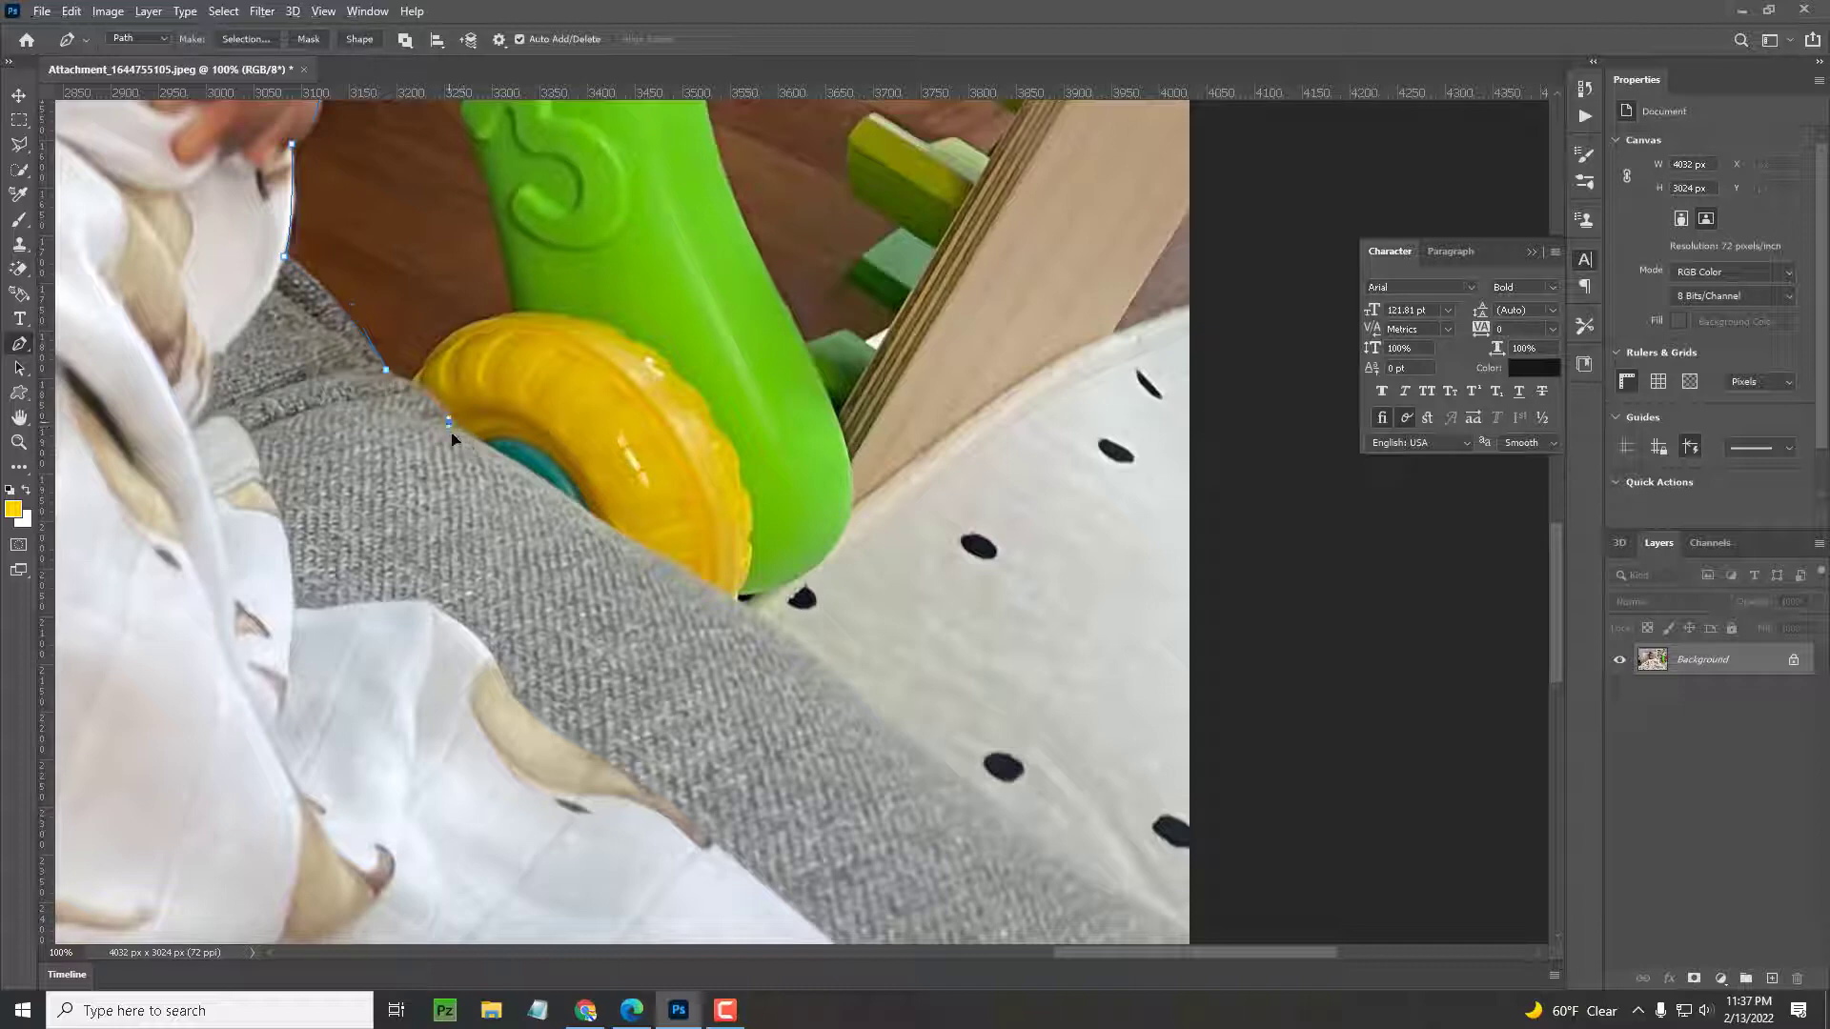
Trace the armrest's upper edge to the photo's right border and close the path around the toy area.
left_click_drag(960, 720, 684, 516)
left_click(772, 661, "alt")
left_click(772, 661, "alt")
left_click(772, 660, "alt")
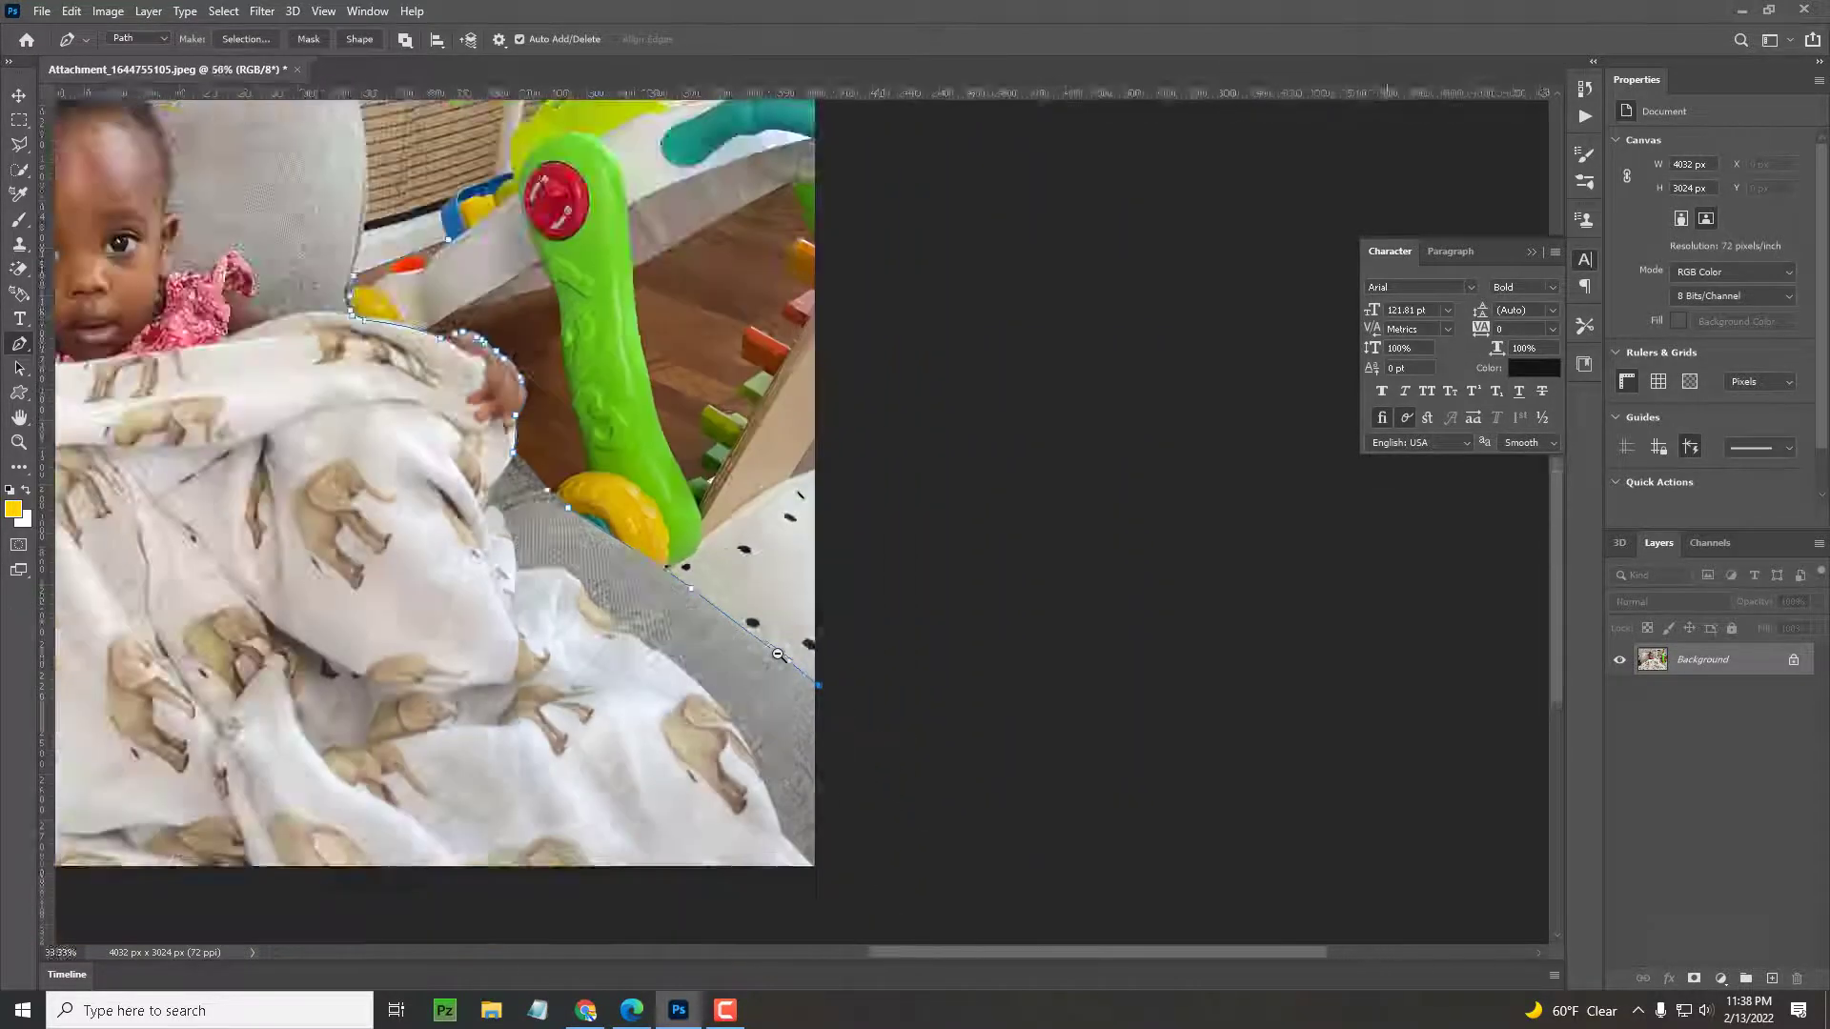
left_click(772, 661, "alt")
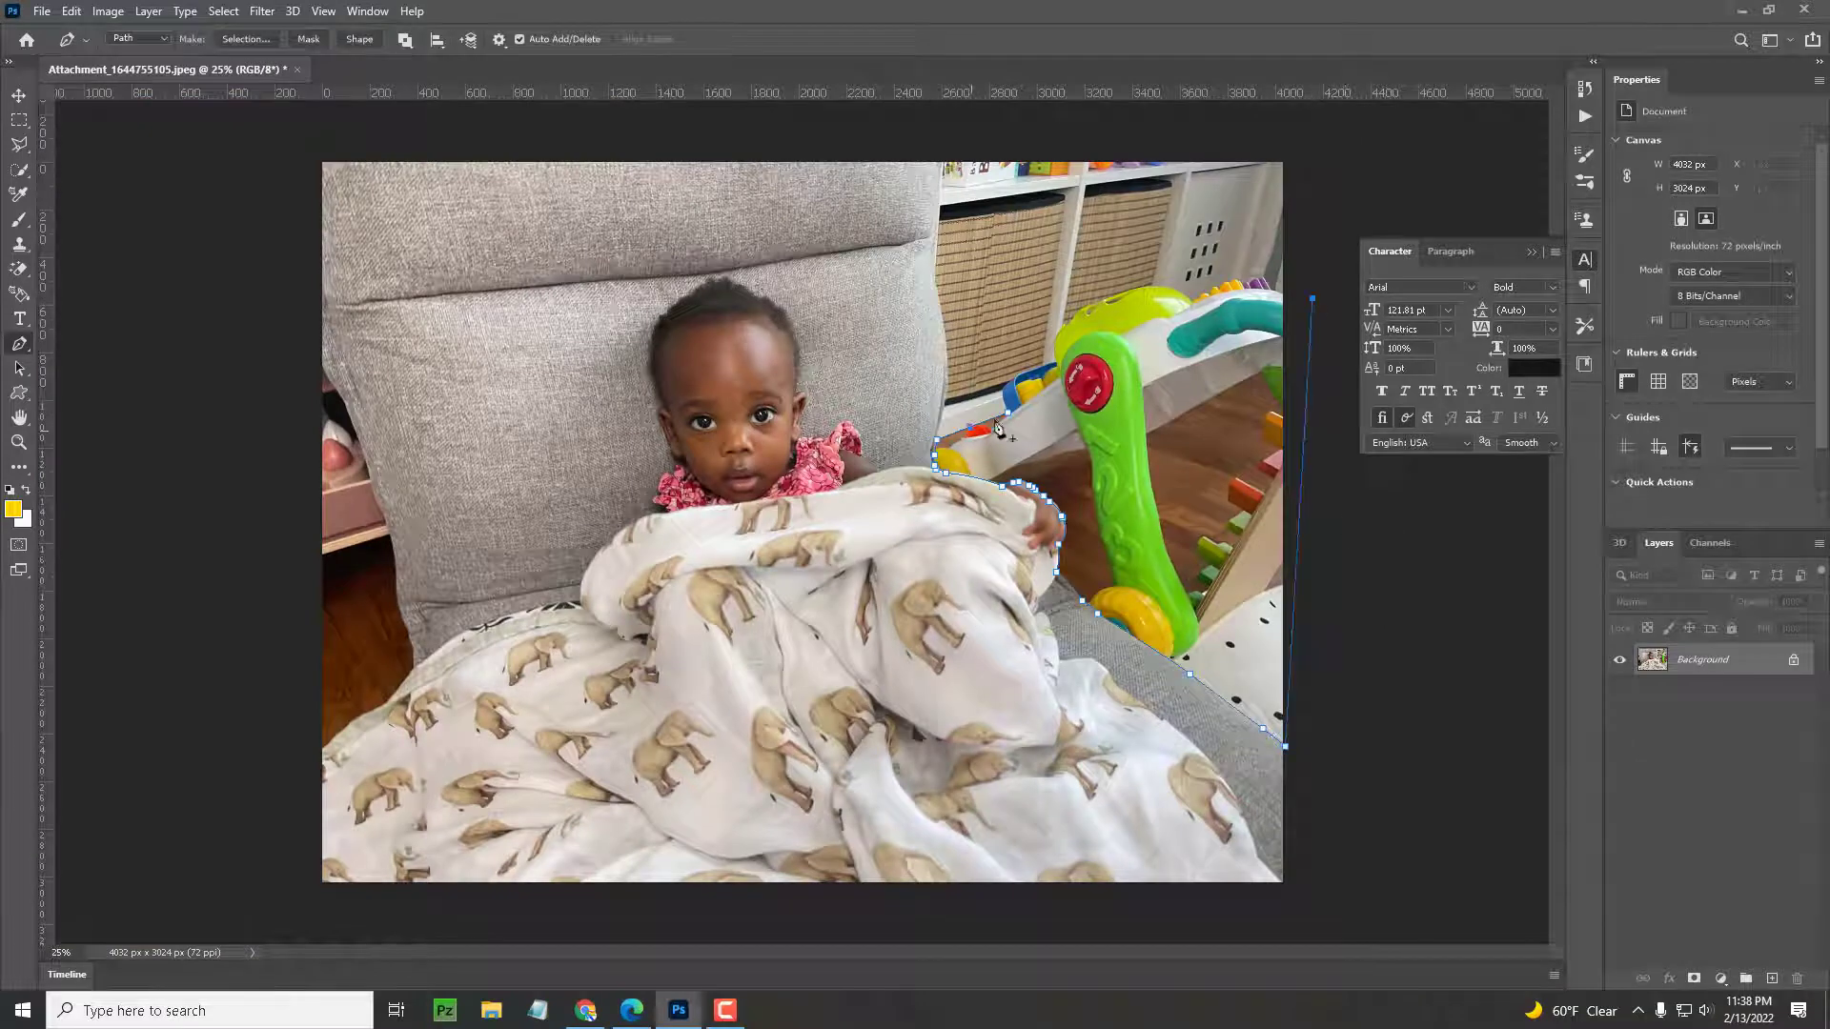
Convert the closed path around the toy area into a selection.
right_click(1155, 501)
left_click(1220, 577)
key("Return")
Unlock the background layer and delete the selected toy area from it.
left_click(1794, 660)
right_click(1223, 543)
left_click(1695, 675)
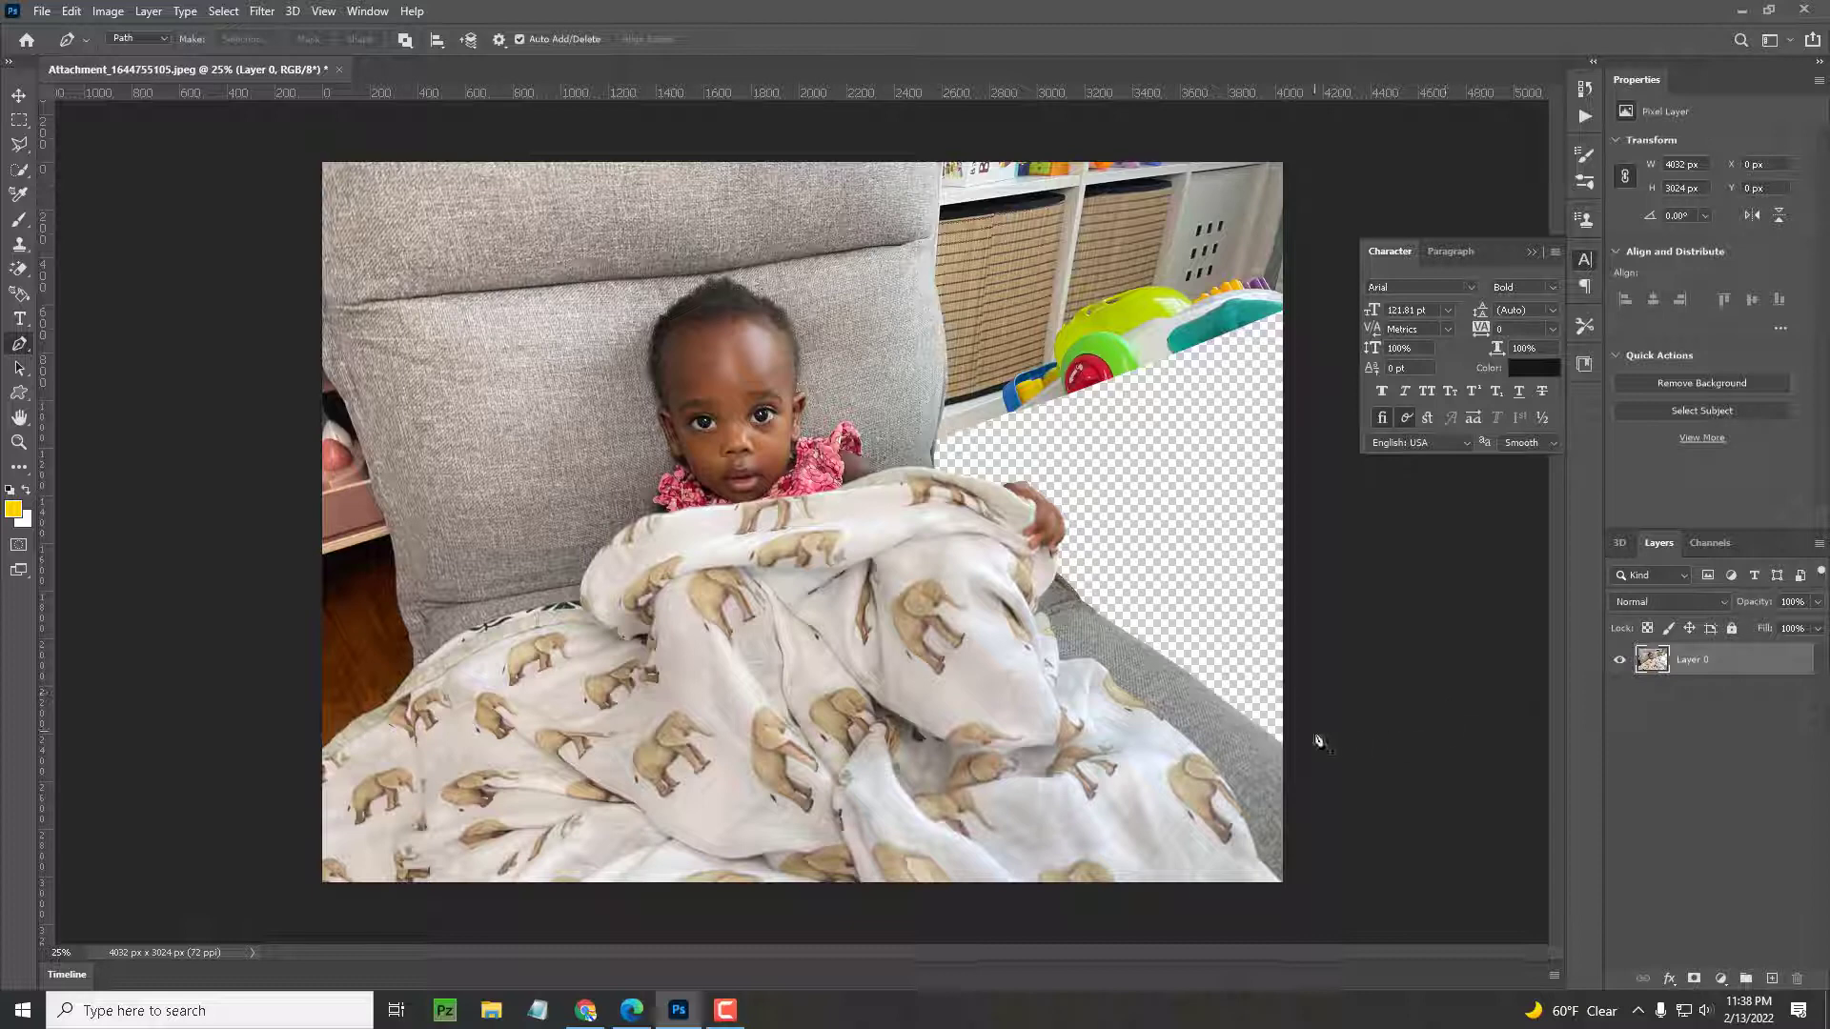
Use the Clone Stamp to cover the blue toy part beside the chair with the white shelf edge.
left_click(1096, 384, "ctrl")
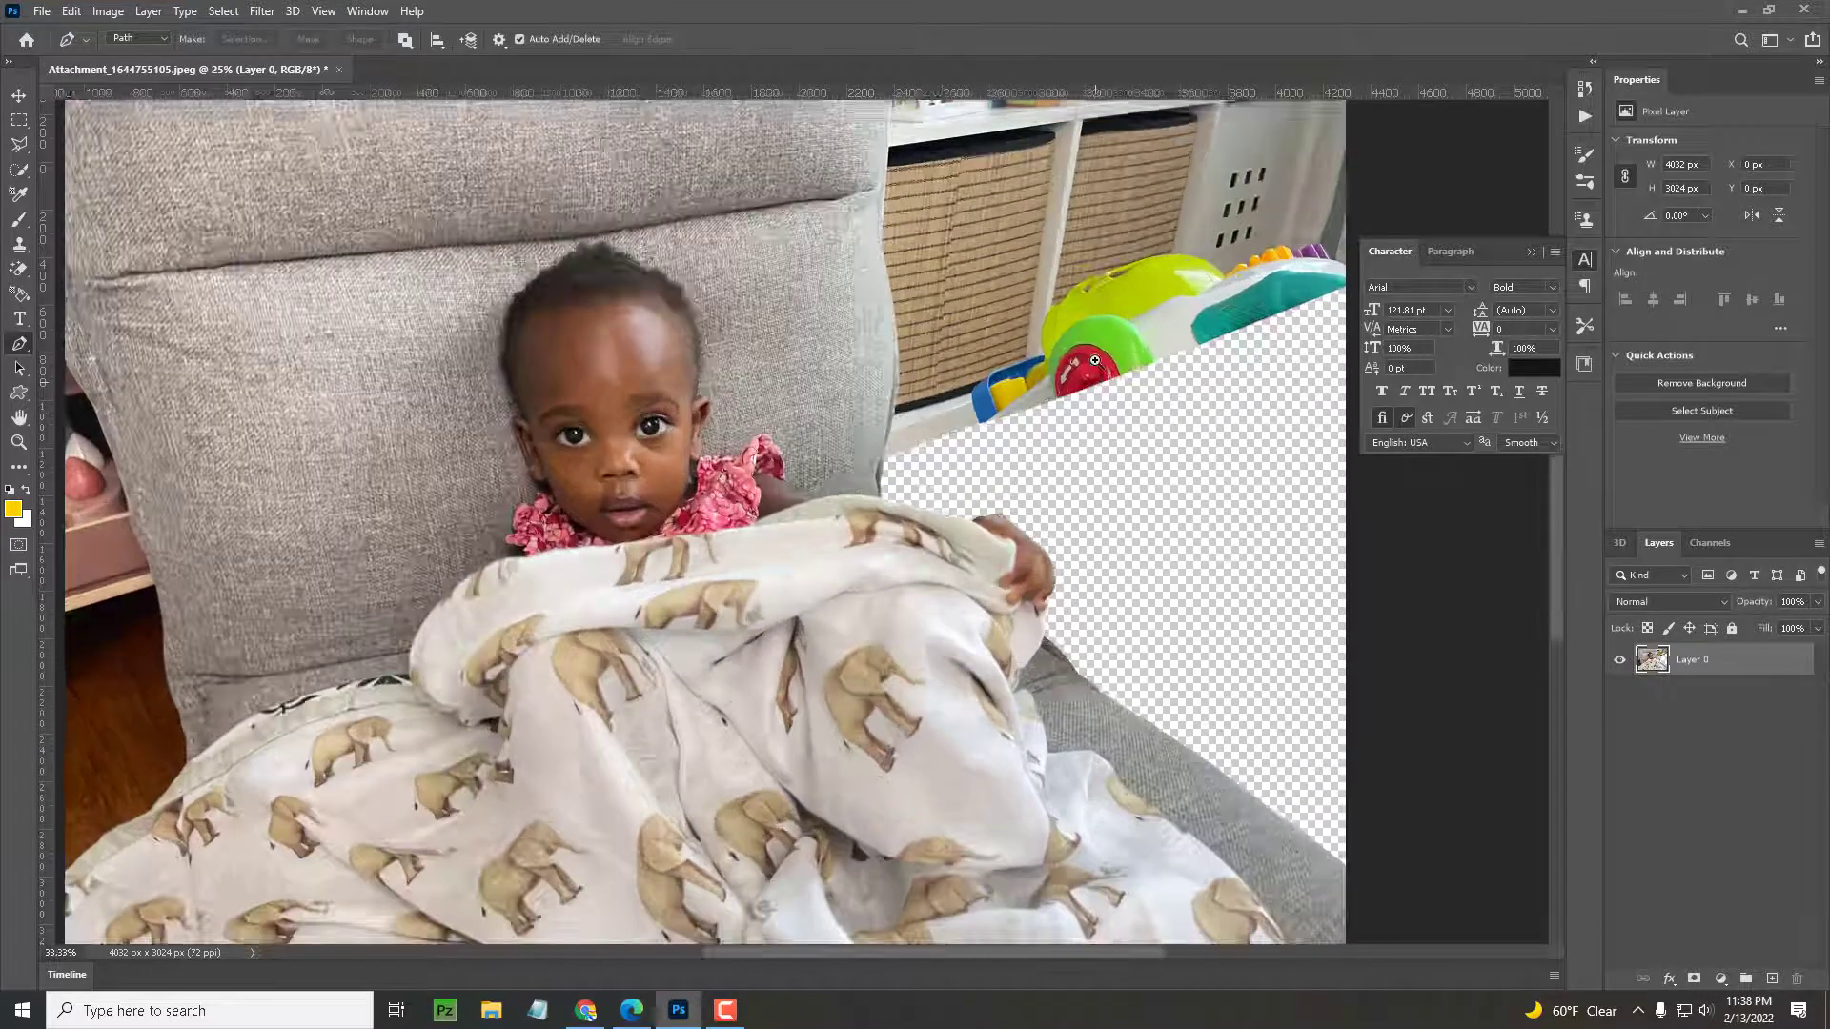
left_click(1096, 384, "ctrl")
left_click_drag(1092, 350, 664, 589)
key("s")
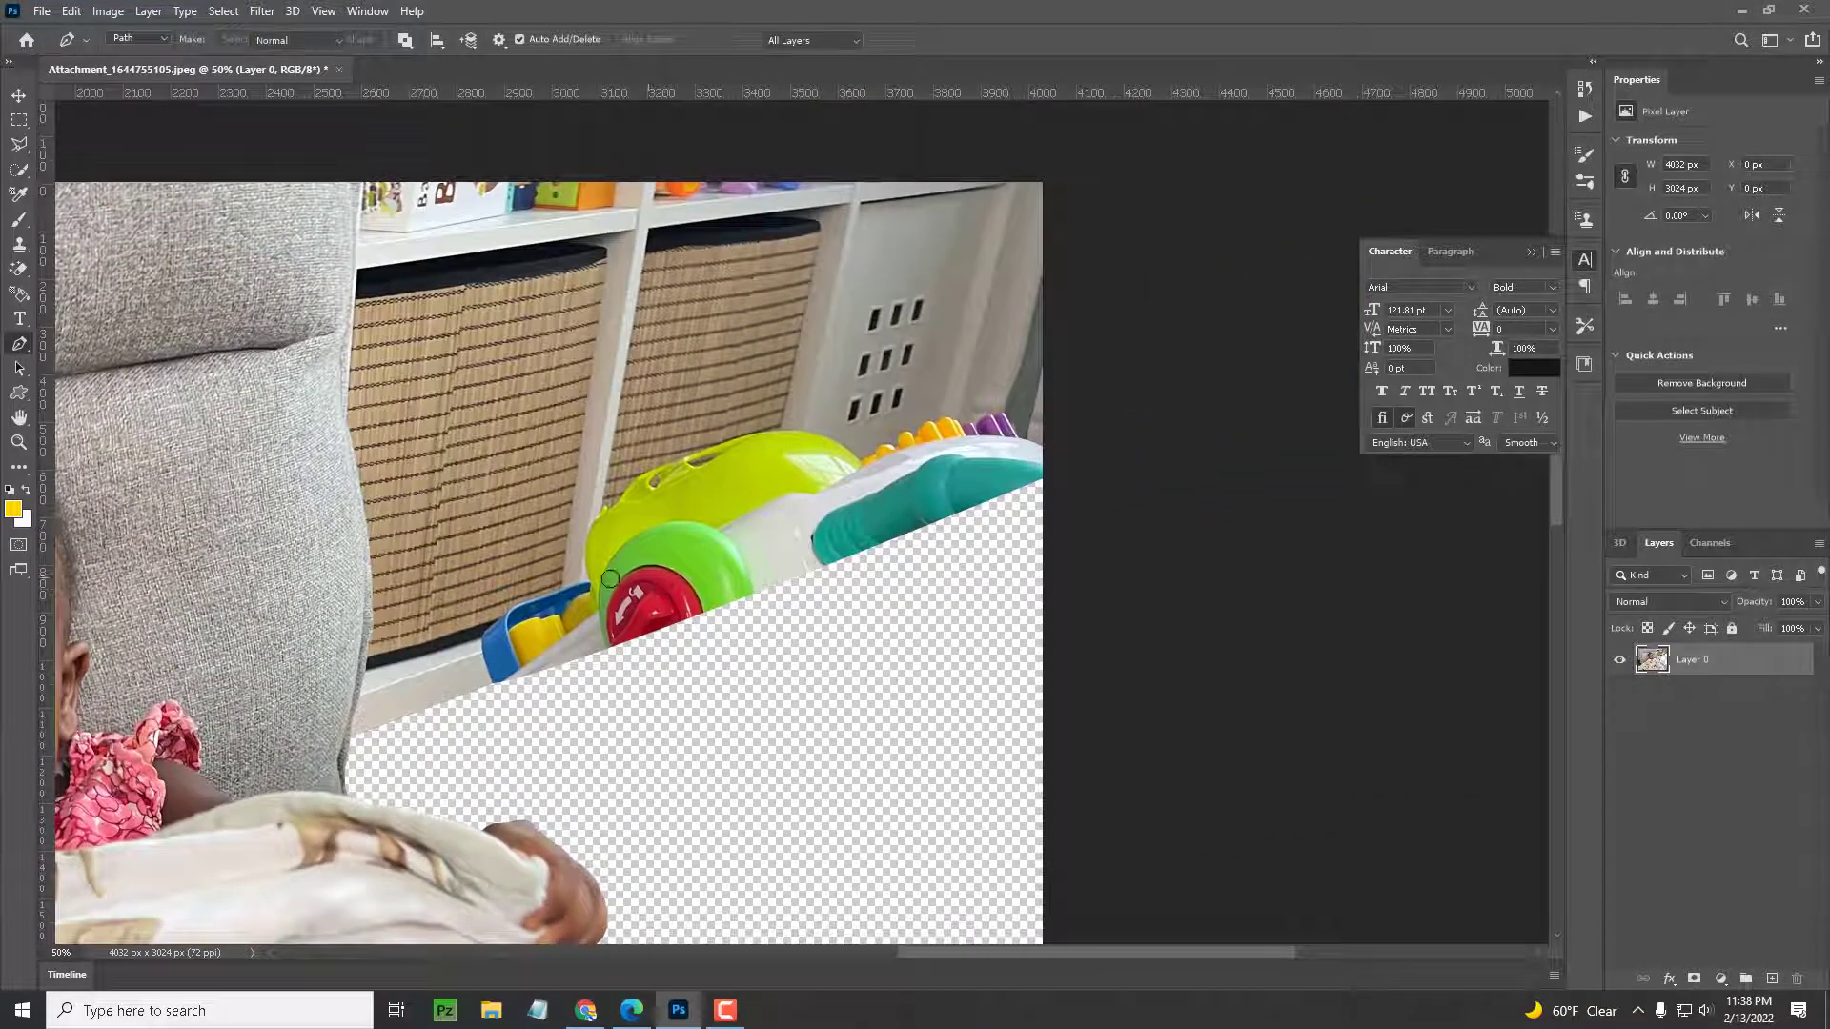
left_click(410, 677, "alt")
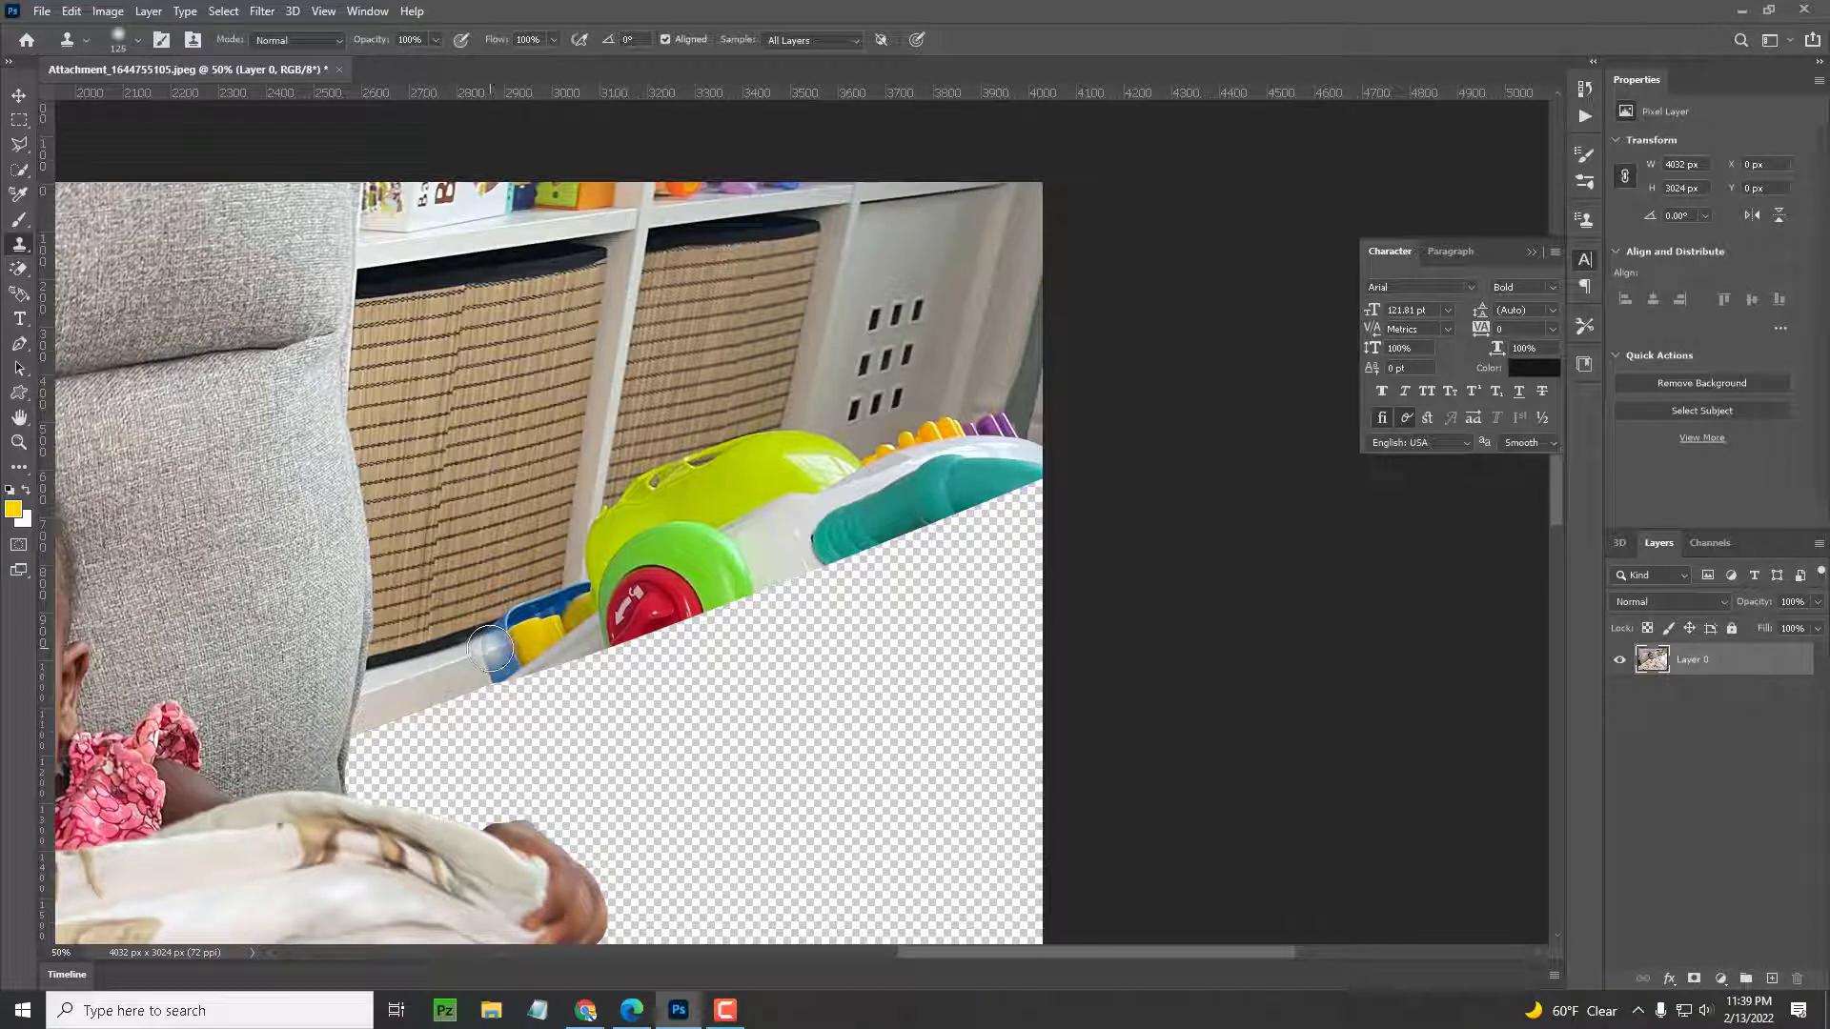
left_click_drag(489, 648, 506, 648)
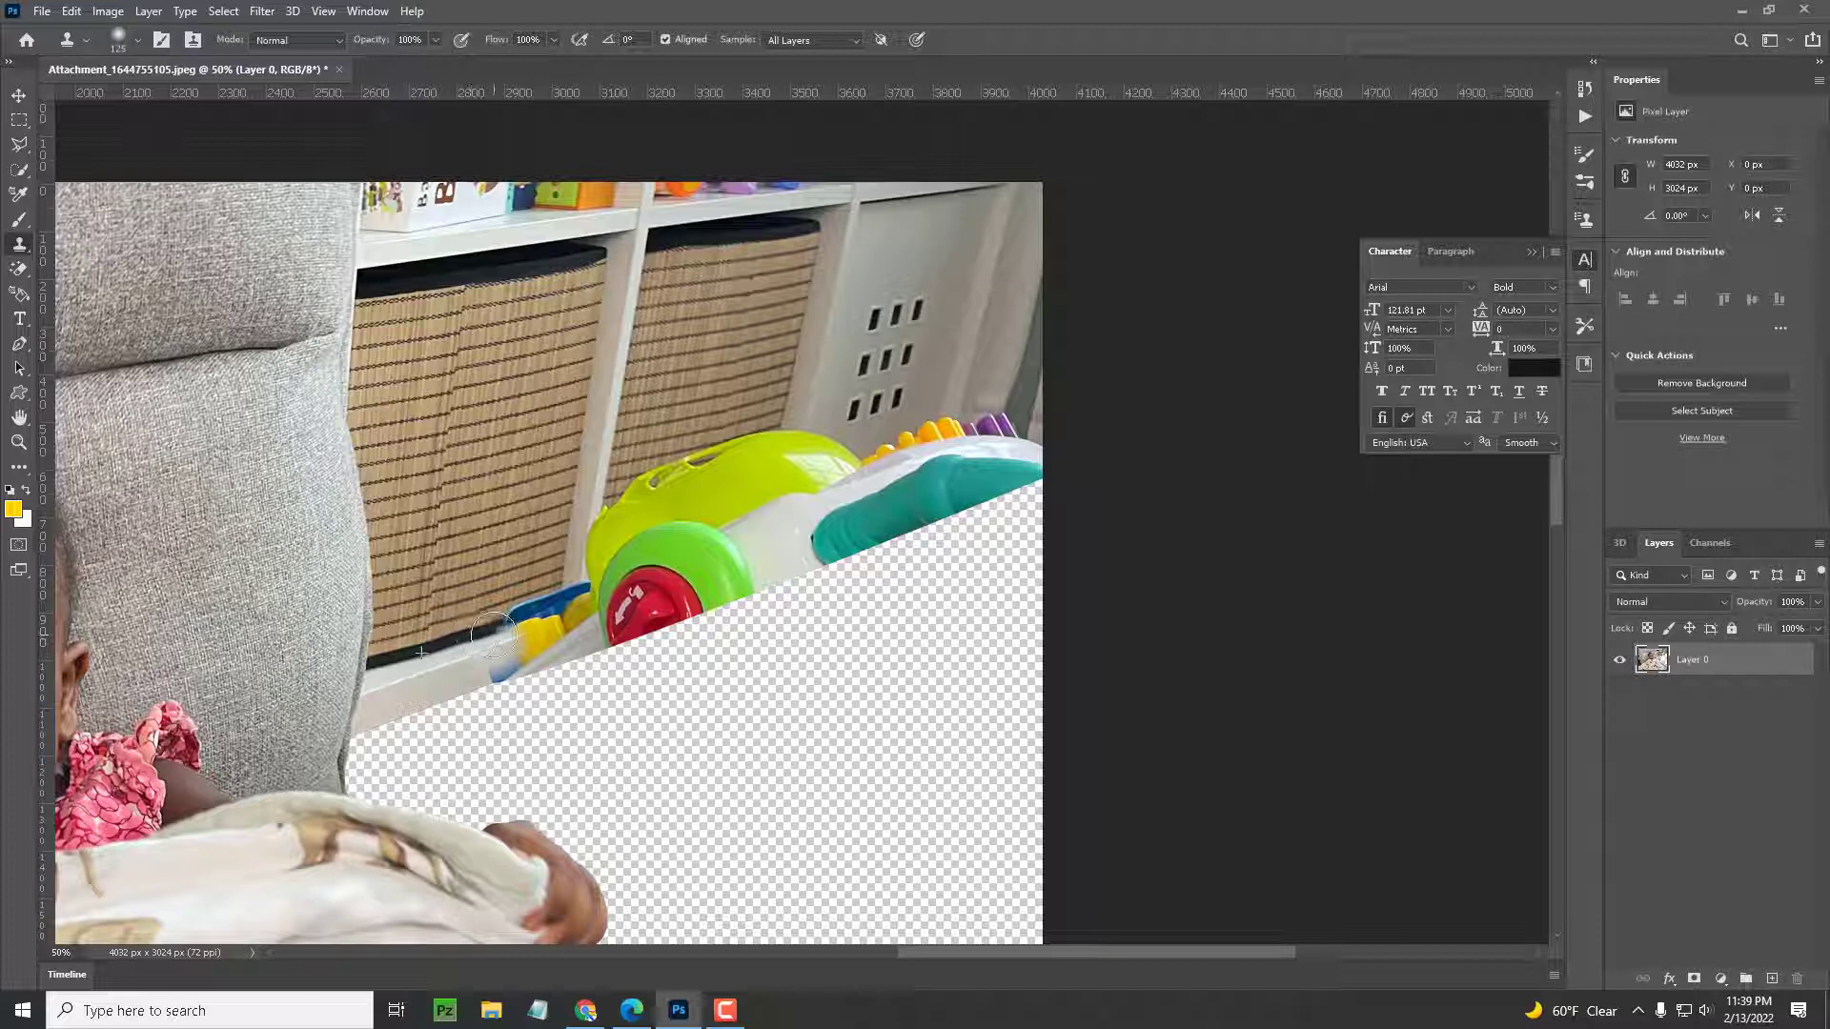
left_click_drag(510, 631, 520, 630)
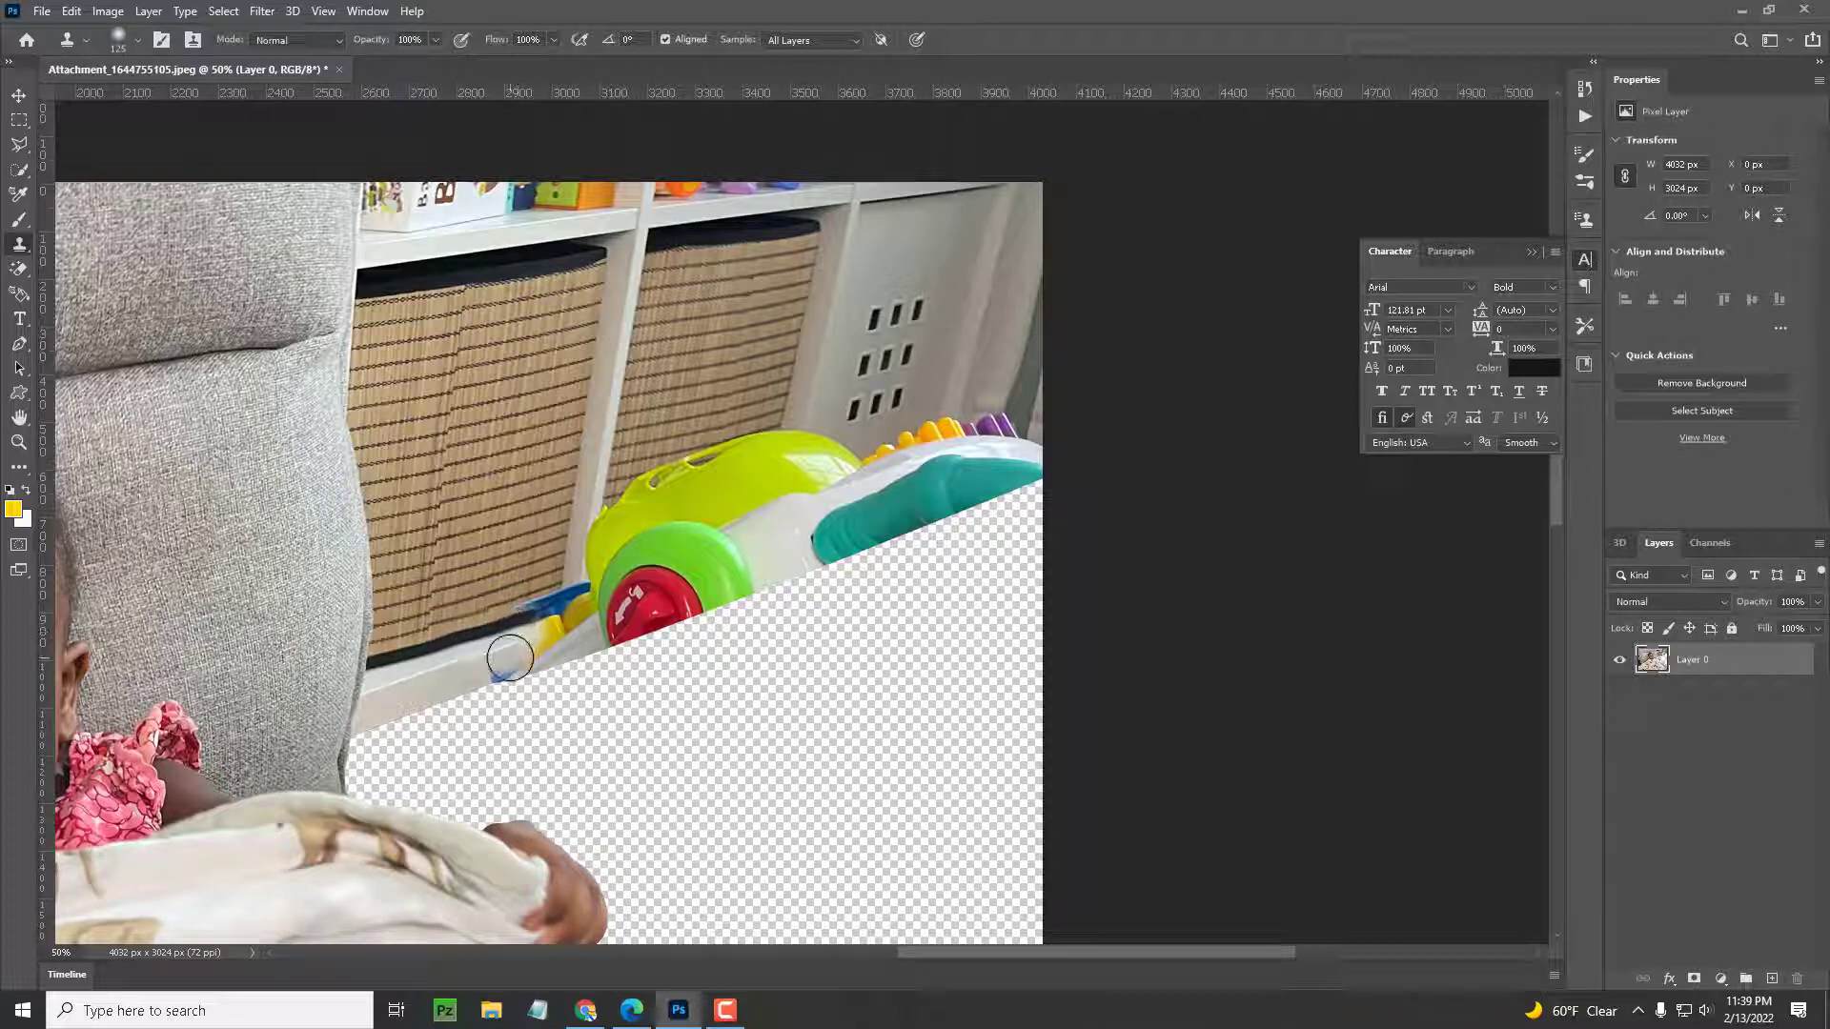
Undo the last clone stroke and clone the shelf edge over the remaining blue and yellow parts and the red knob.
key("ctrl+z")
left_click_drag(478, 662, 512, 659)
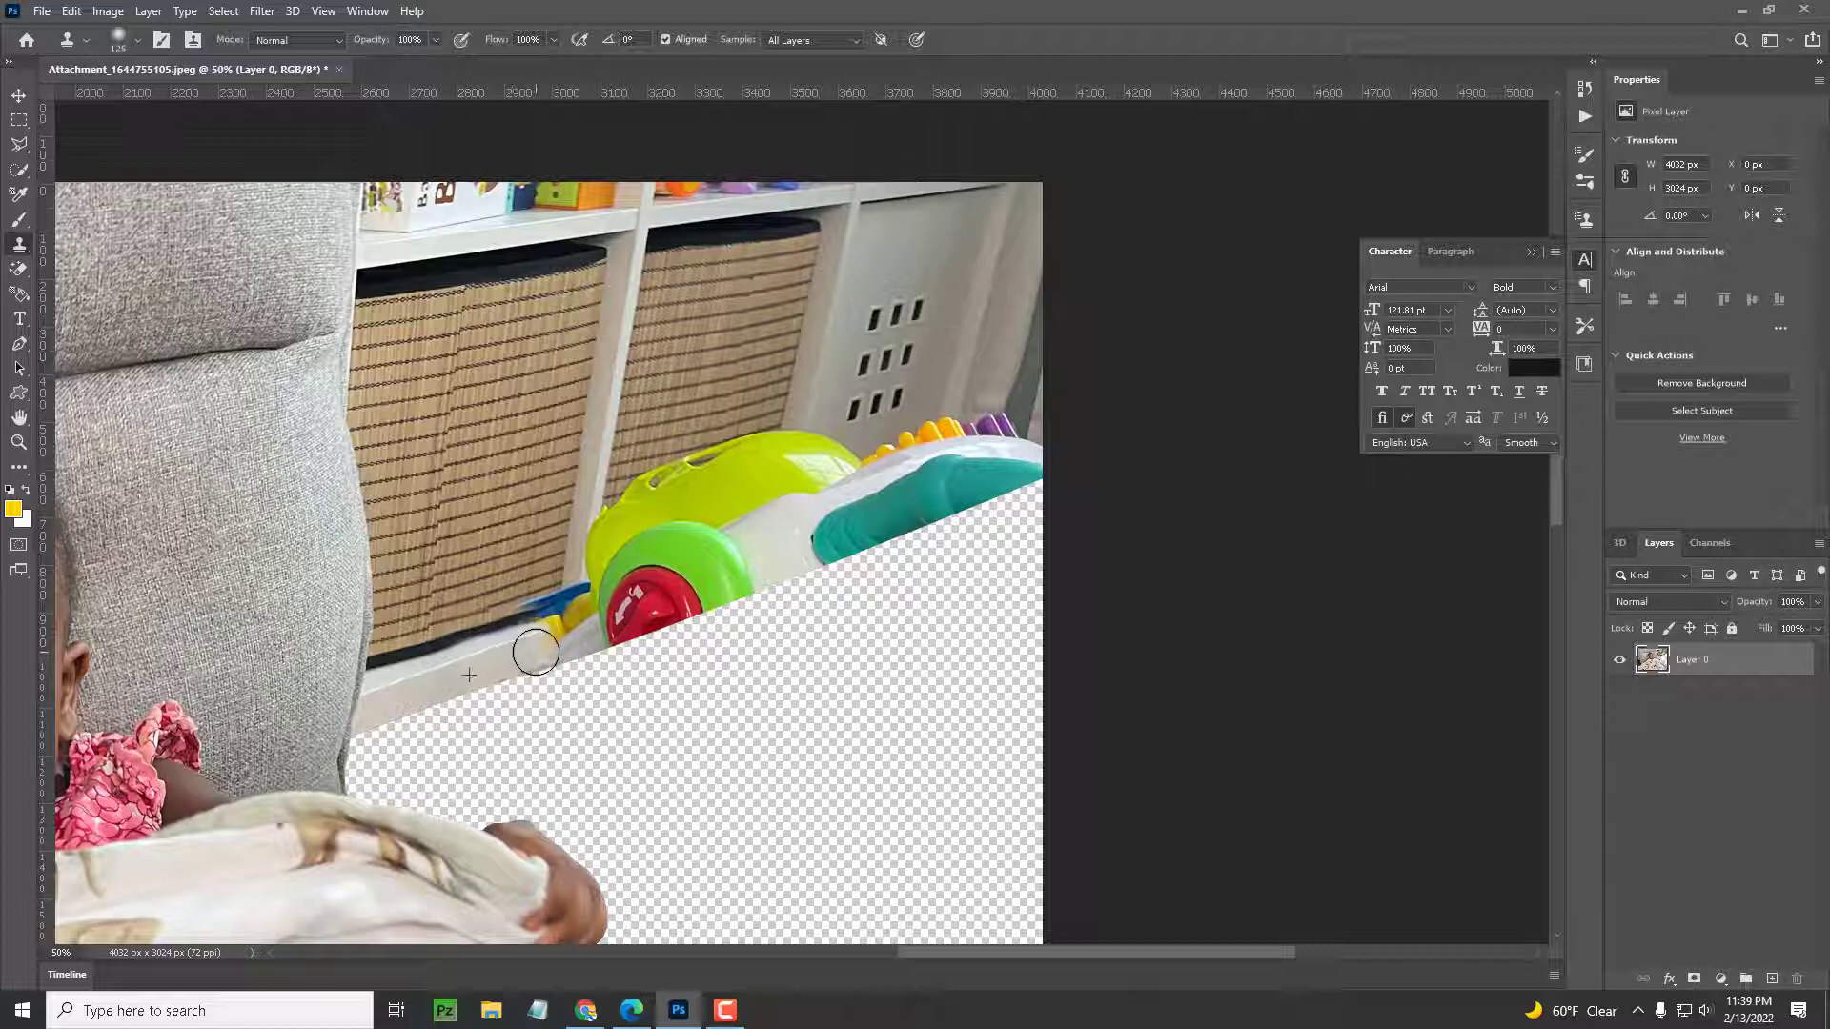
mouse_move(565, 645)
left_mouse_down()
mouse_move(513, 612)
mouse_move(569, 610)
mouse_move(584, 645)
mouse_move(587, 604)
mouse_move(599, 627)
mouse_move(562, 641)
mouse_move(645, 617)
mouse_move(612, 627)
mouse_move(641, 610)
mouse_move(621, 596)
mouse_move(664, 593)
mouse_move(657, 621)
mouse_move(662, 576)
left_mouse_up()
key("ctrl+z")
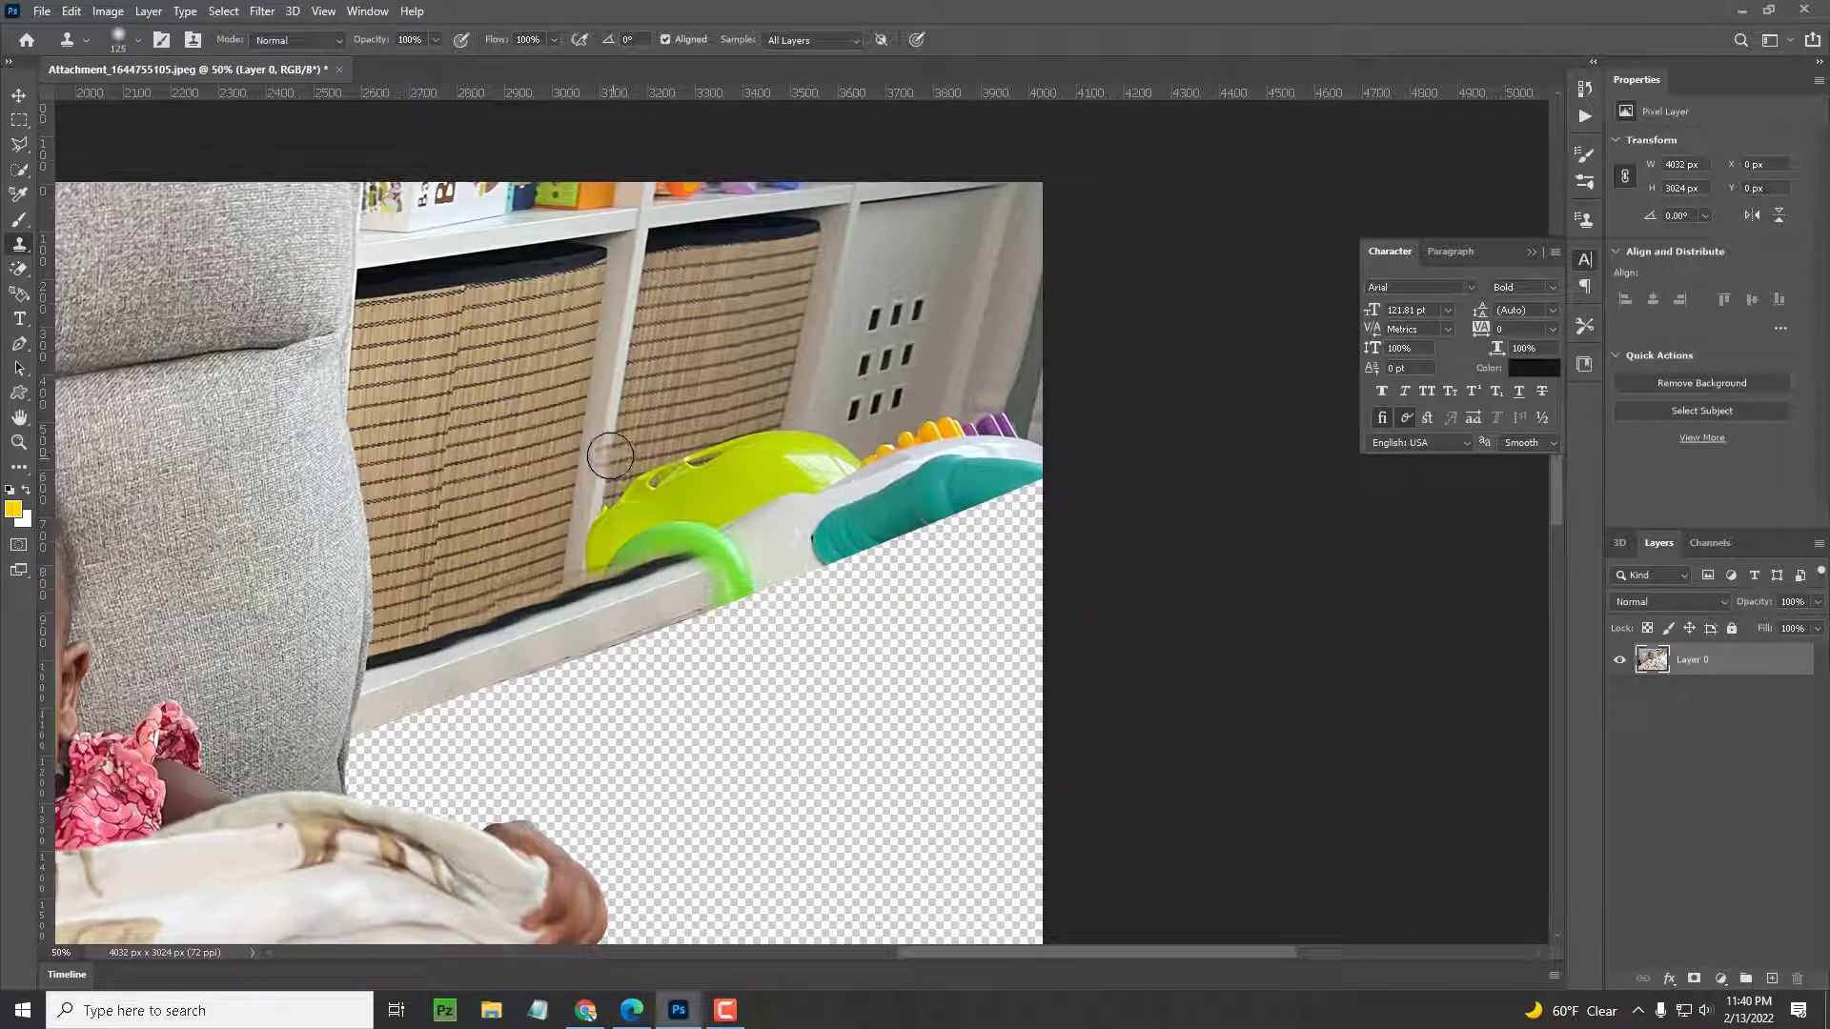
Clone the white shelf divider and the basket's dark bottom edge over the green toy parts.
left_click(624, 378, "alt")
mouse_move(620, 487)
left_mouse_down()
mouse_move(600, 556)
mouse_move(633, 490)
mouse_move(731, 461)
mouse_move(651, 505)
mouse_move(637, 545)
left_mouse_up()
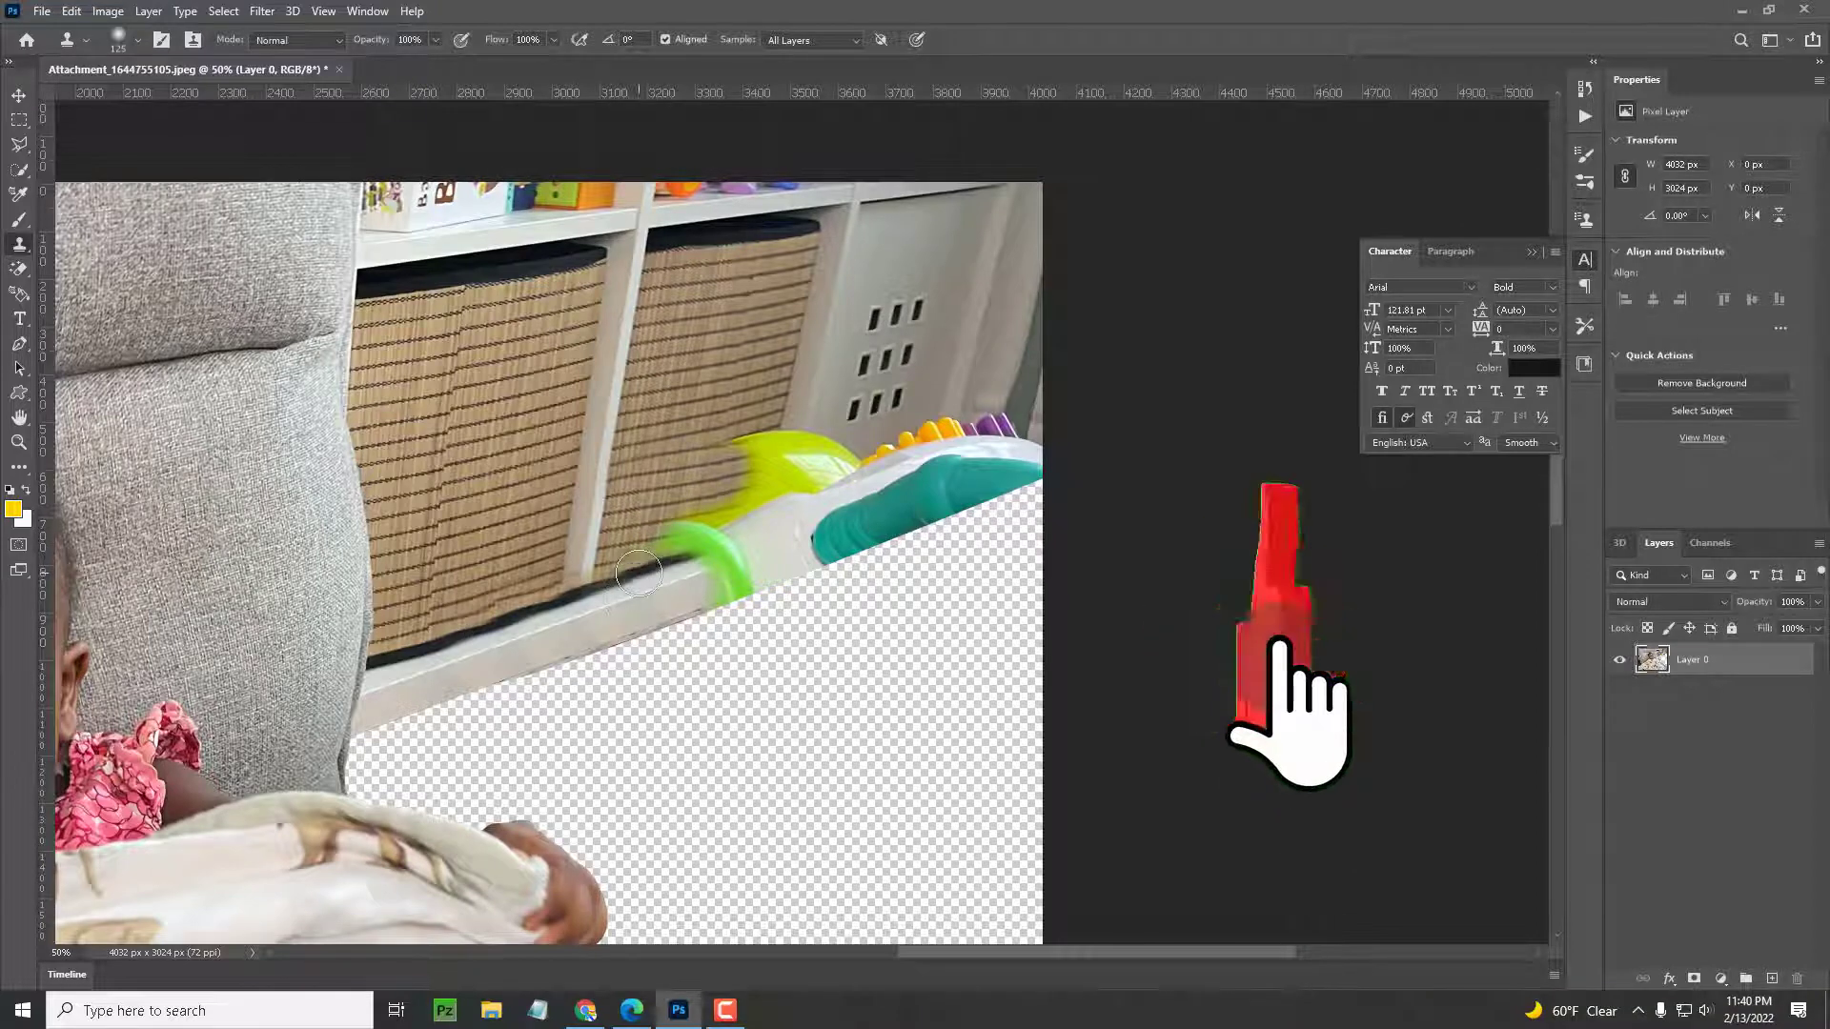
left_click(440, 643, "alt")
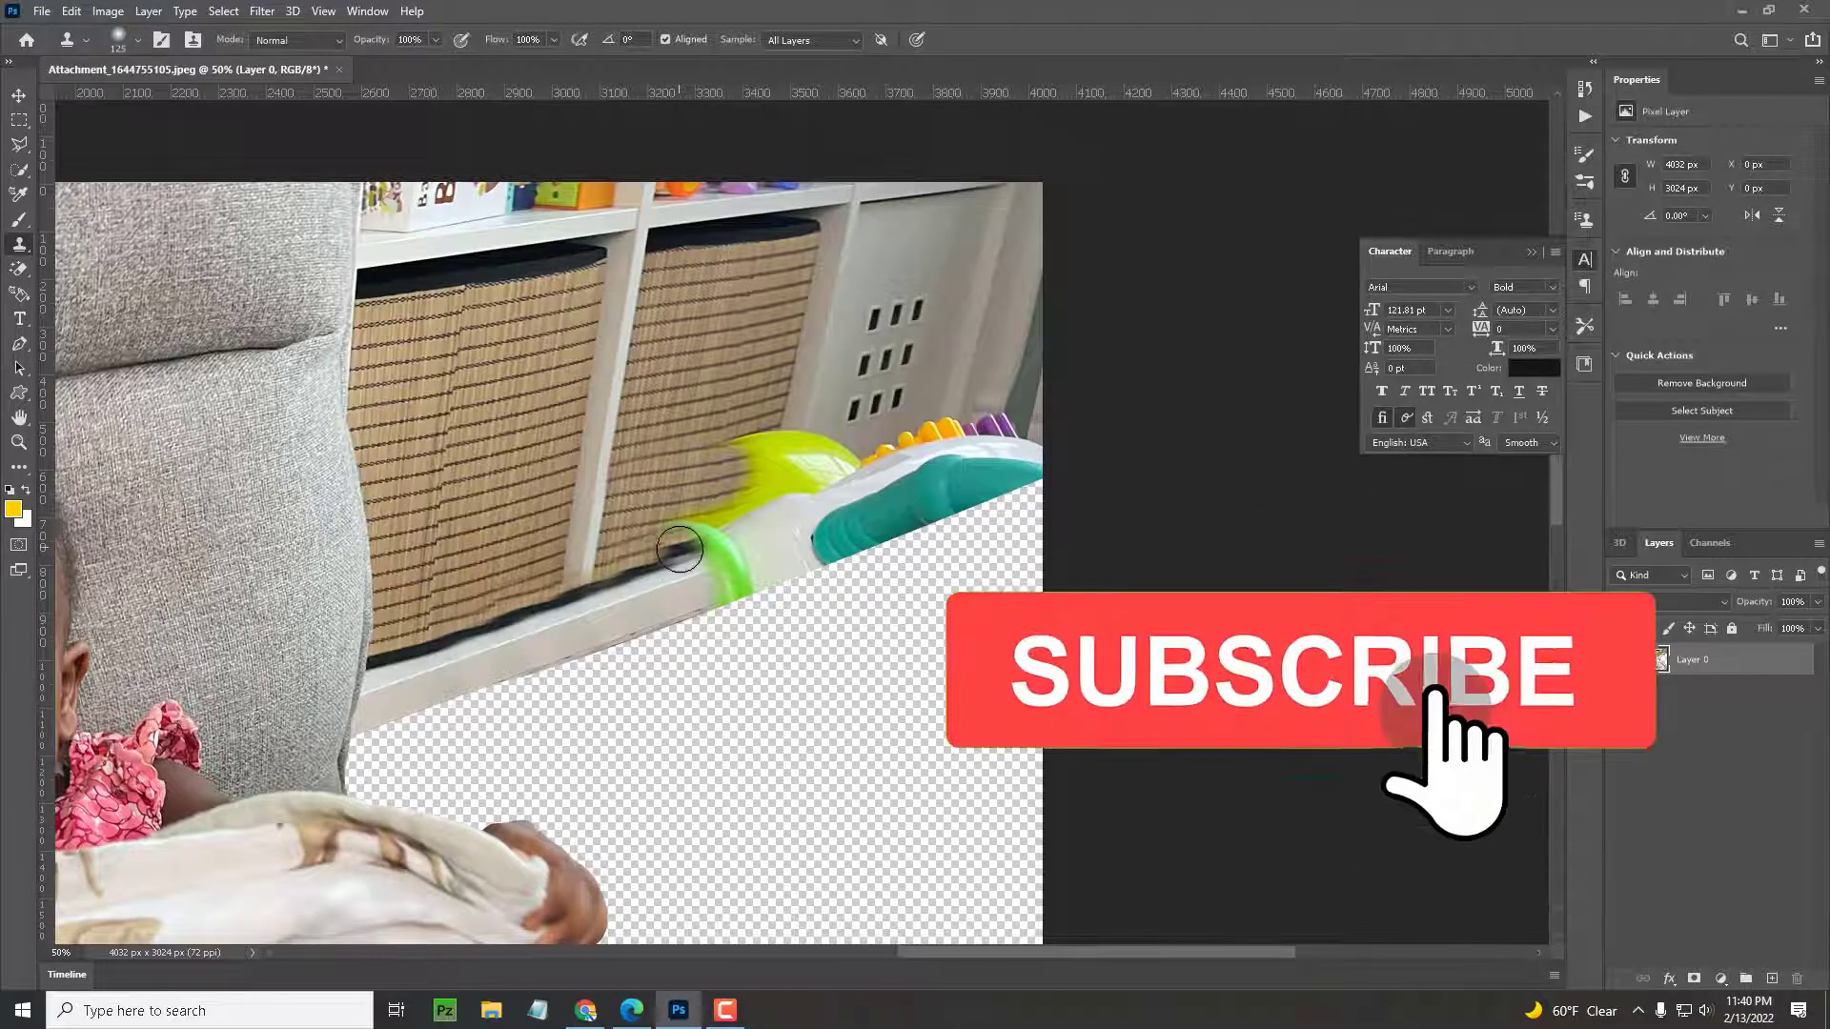
mouse_move(688, 550)
left_mouse_down()
mouse_move(672, 528)
mouse_move(751, 505)
left_mouse_up()
Clone the shelf upright and basket weave over the yellow-green toy at the second basket's lower corner.
left_click(824, 329, "alt")
mouse_move(795, 420)
left_mouse_down()
mouse_move(787, 459)
mouse_move(732, 448)
mouse_move(788, 451)
mouse_move(782, 499)
mouse_move(755, 499)
mouse_move(747, 464)
mouse_move(624, 543)
mouse_move(642, 517)
mouse_move(715, 522)
mouse_move(730, 507)
mouse_move(691, 507)
mouse_move(748, 501)
mouse_move(679, 520)
left_mouse_up()
left_click(461, 541, "alt")
left_click(748, 500)
Clone the white shelf edge over the green remnant and teal toy up to the photo's right border.
left_click(596, 645)
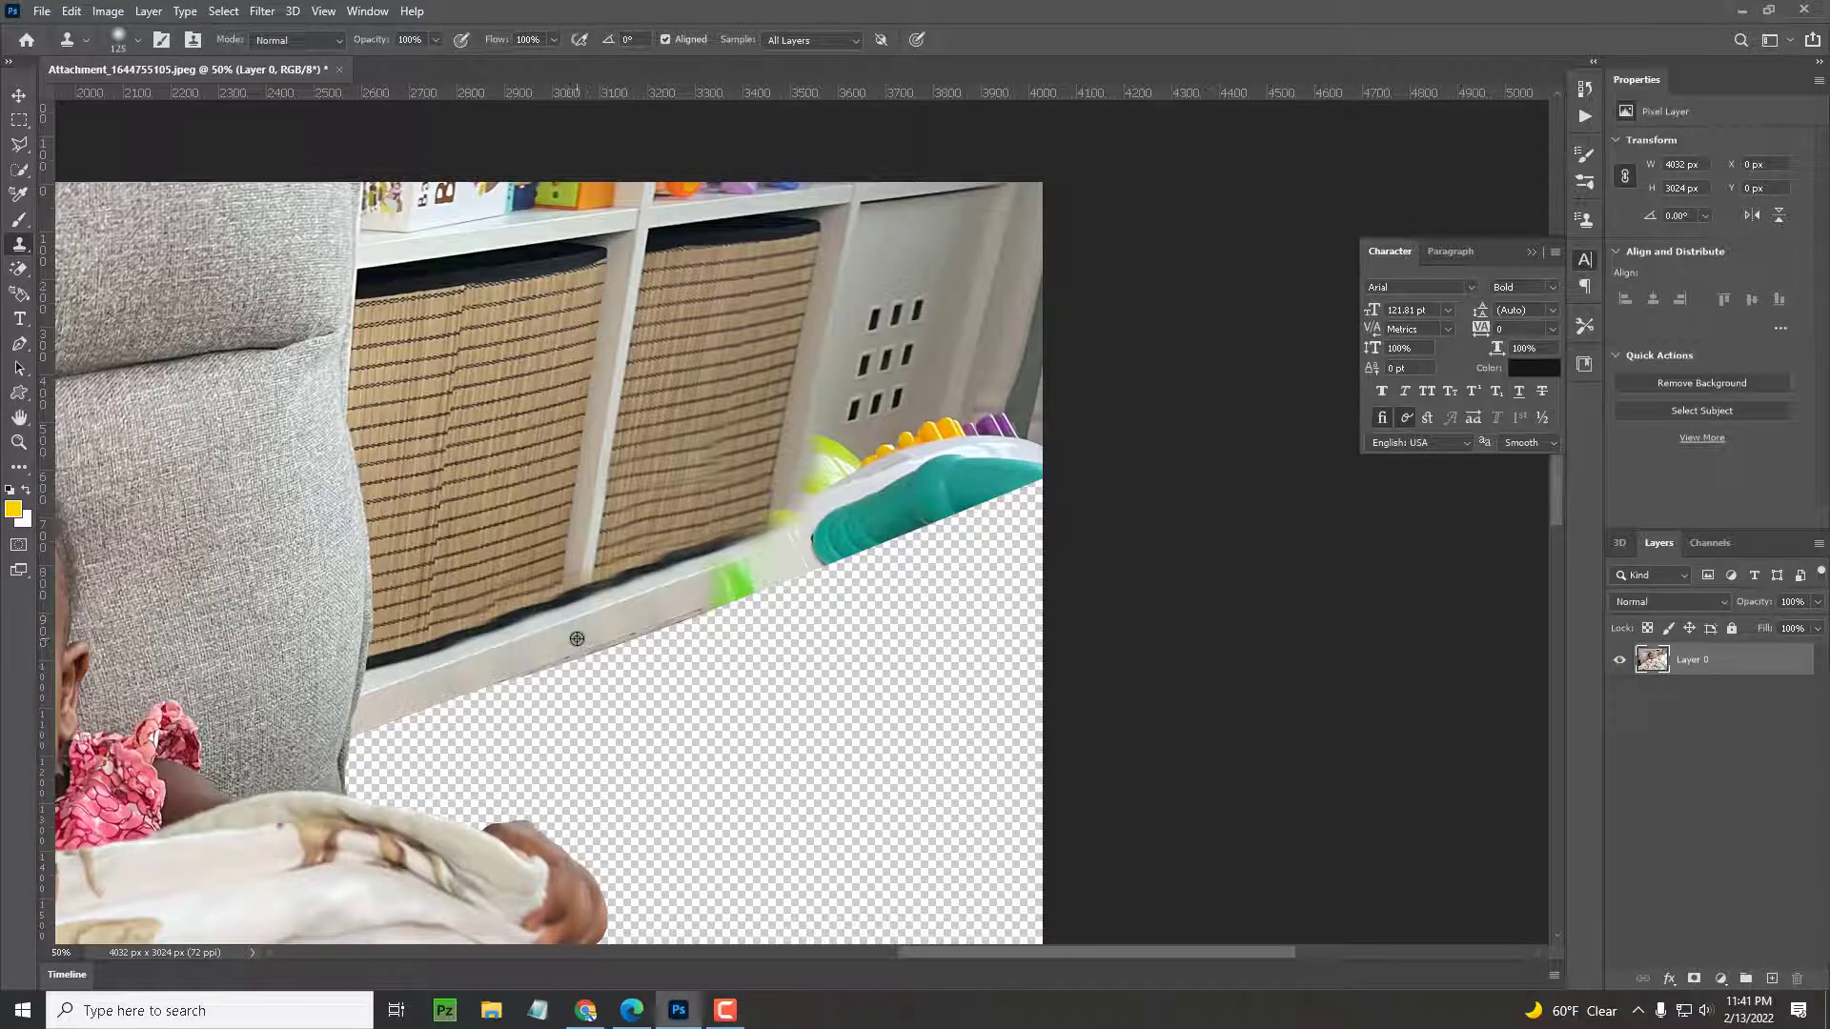
mouse_move(690, 587)
left_mouse_down()
mouse_move(733, 579)
mouse_move(662, 613)
mouse_move(759, 559)
mouse_move(853, 541)
mouse_move(782, 549)
mouse_move(821, 532)
mouse_move(870, 519)
mouse_move(843, 550)
mouse_move(887, 523)
mouse_move(825, 541)
mouse_move(952, 496)
mouse_move(825, 544)
left_mouse_up()
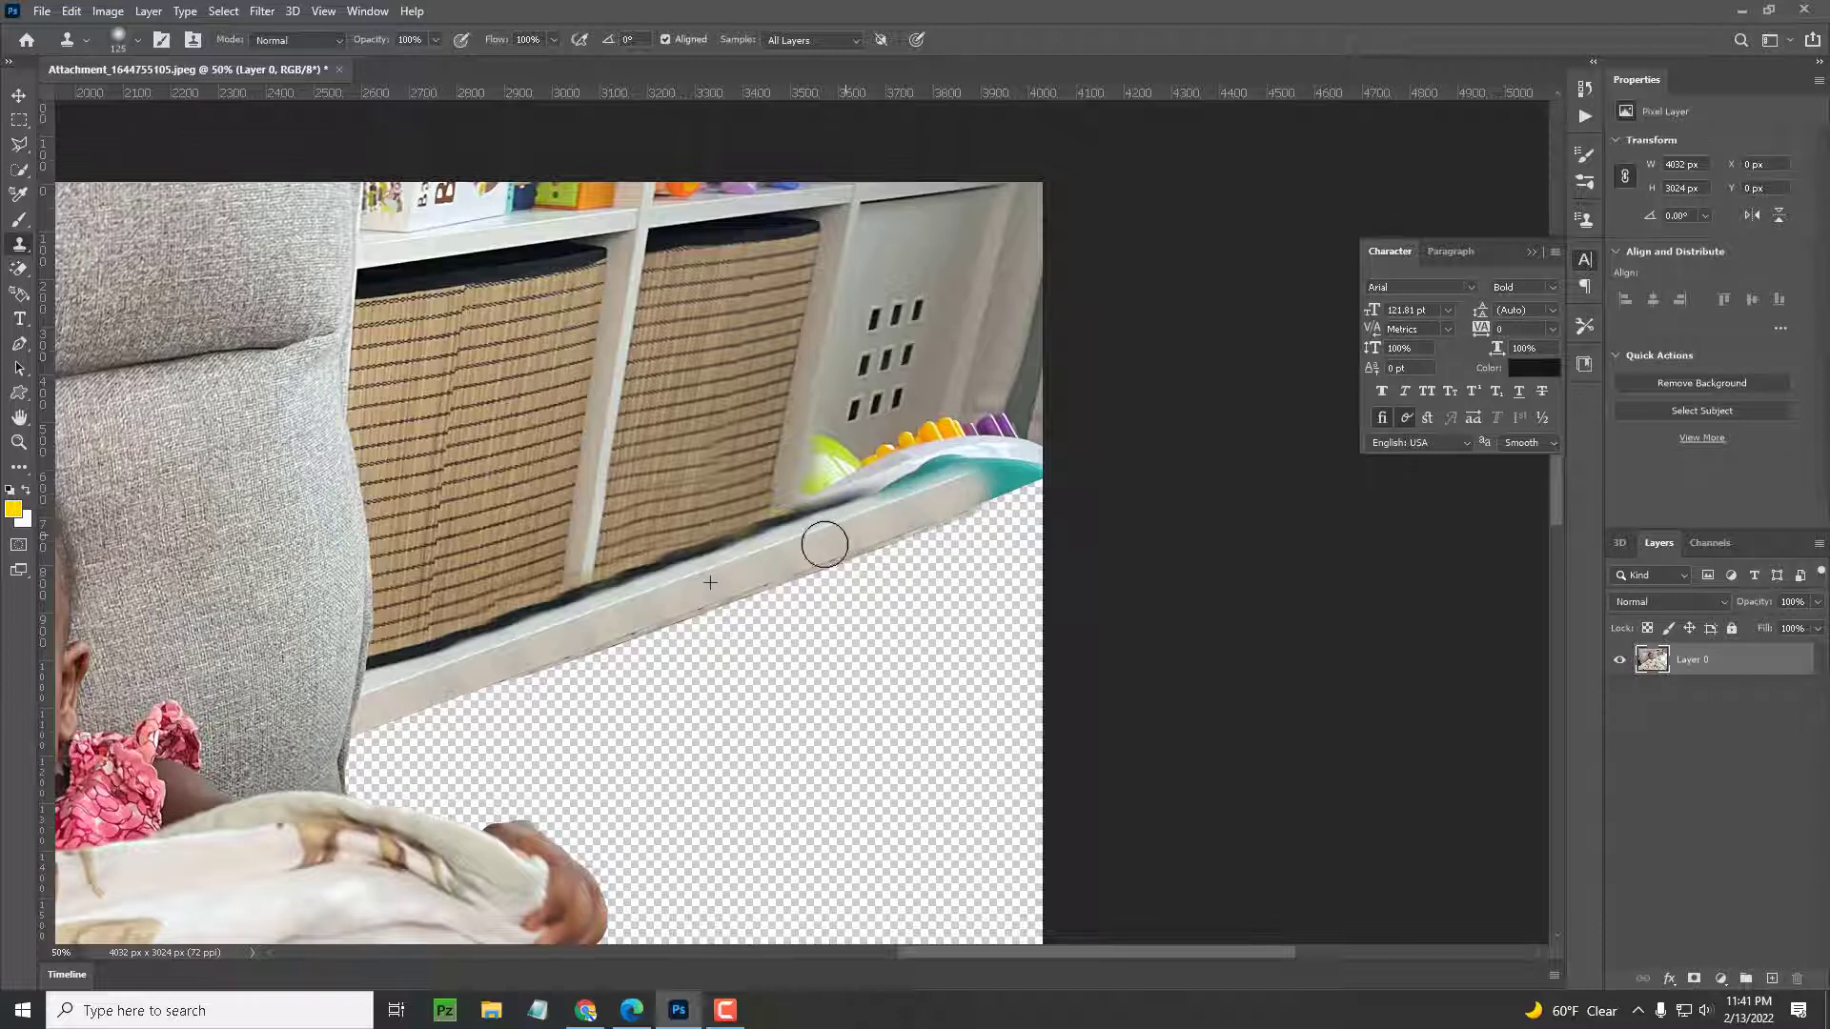
mouse_move(909, 496)
left_mouse_down()
mouse_move(866, 509)
mouse_move(958, 483)
mouse_move(897, 510)
mouse_move(937, 508)
mouse_move(1046, 468)
mouse_move(941, 487)
mouse_move(1025, 457)
mouse_move(779, 546)
mouse_move(1001, 480)
mouse_move(1019, 458)
mouse_move(980, 469)
left_mouse_up()
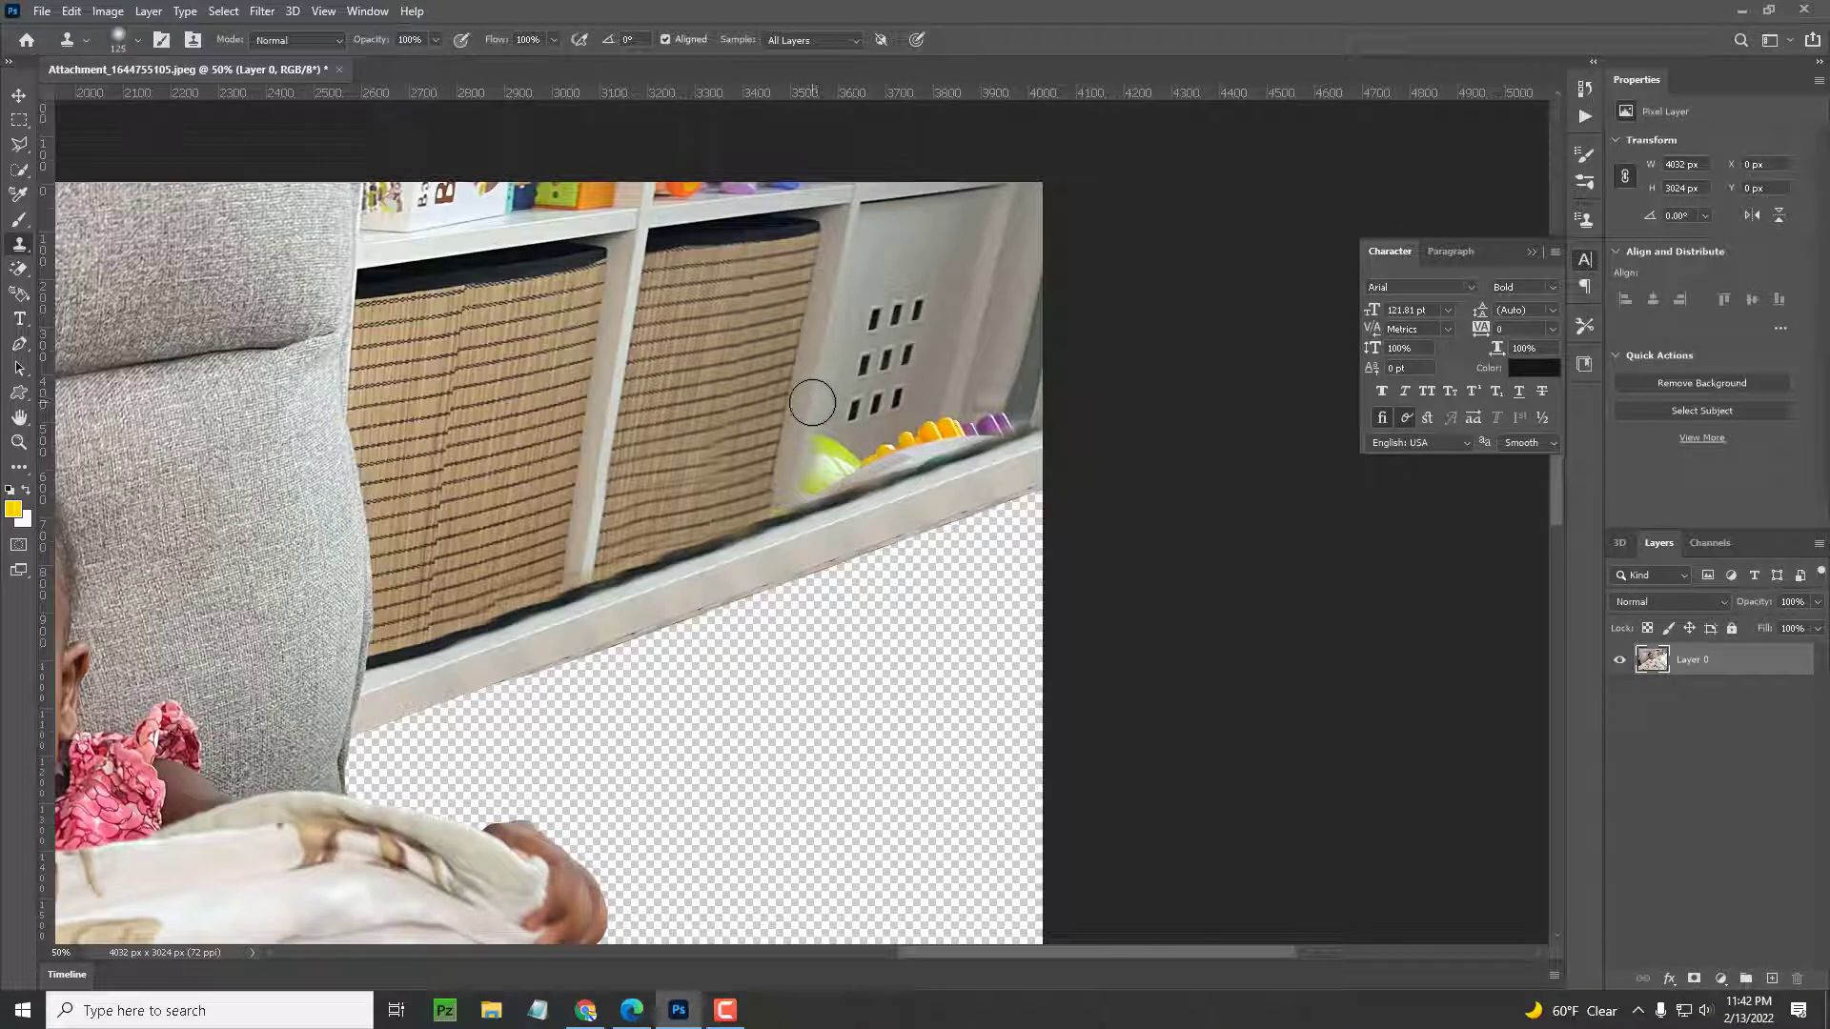
Clone the perforated grey panel over the remaining toys above the shelf edge and clean up the joint.
mouse_move(807, 448)
left_mouse_down()
mouse_move(954, 432)
mouse_move(954, 411)
mouse_move(933, 430)
mouse_move(996, 425)
left_mouse_up()
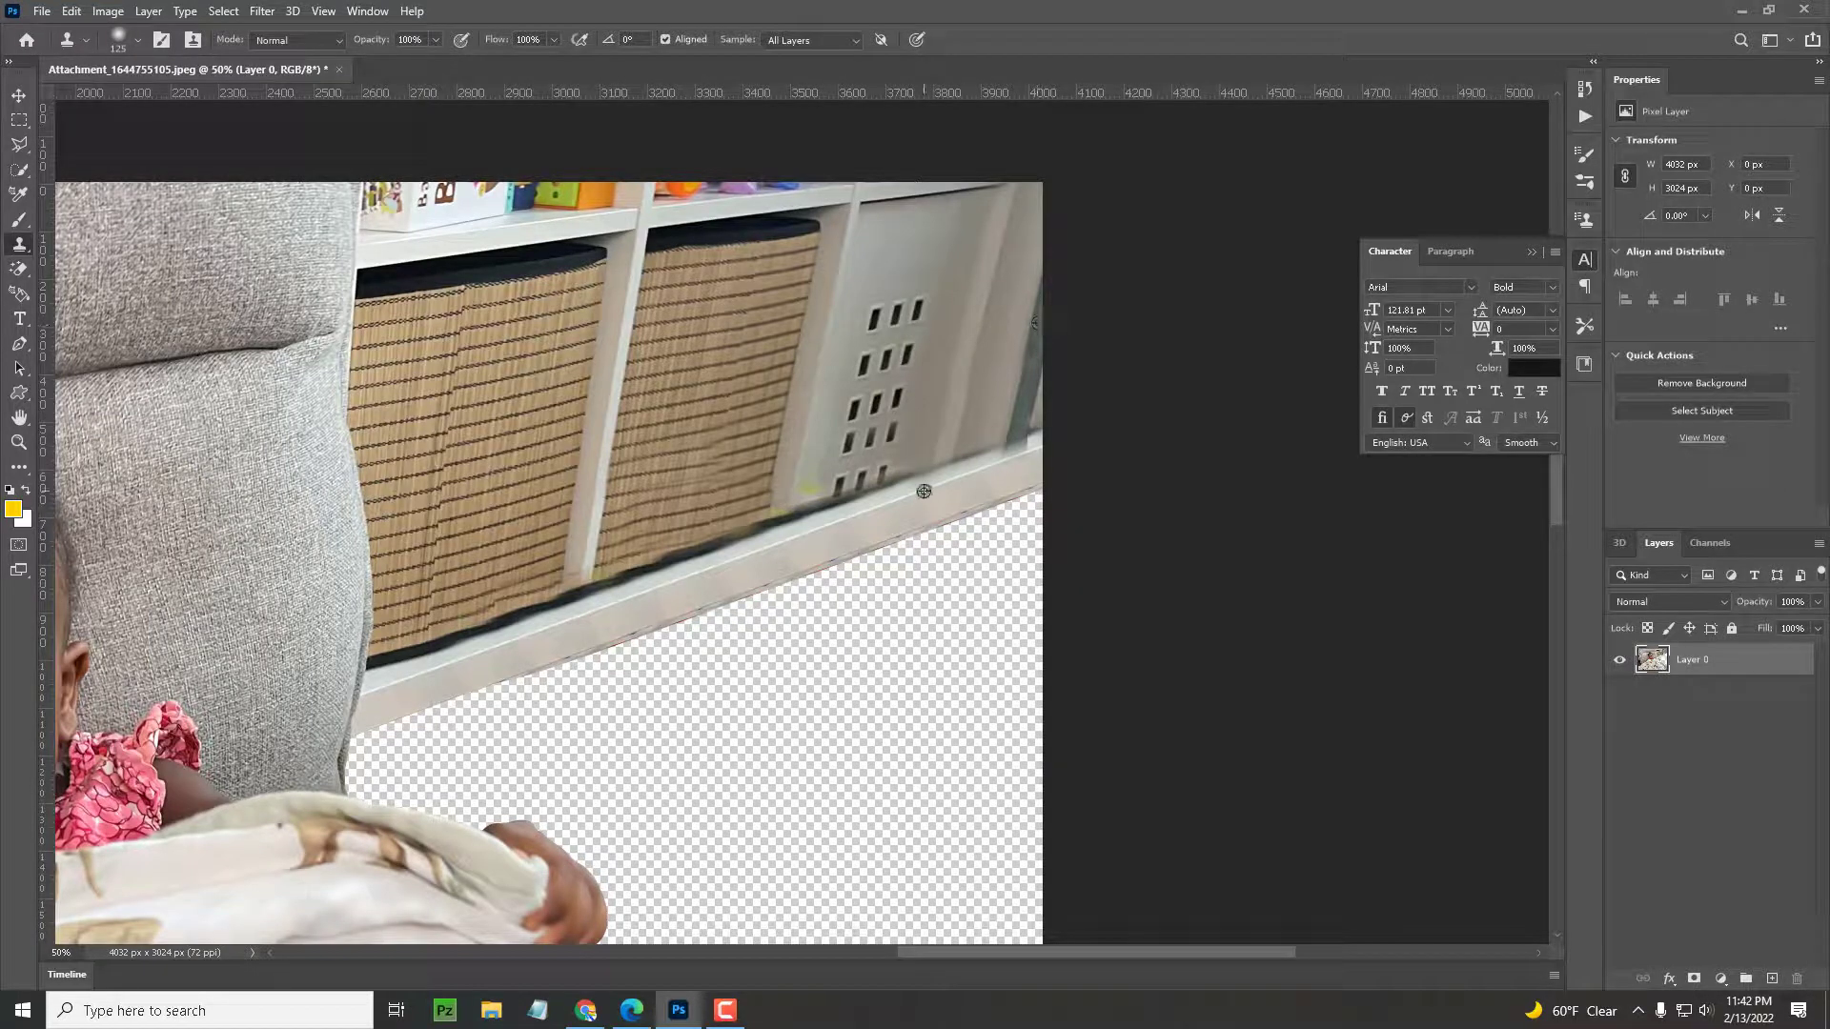
left_click_drag(968, 477, 1010, 459)
left_click(748, 550, "alt")
left_click(748, 550, "alt")
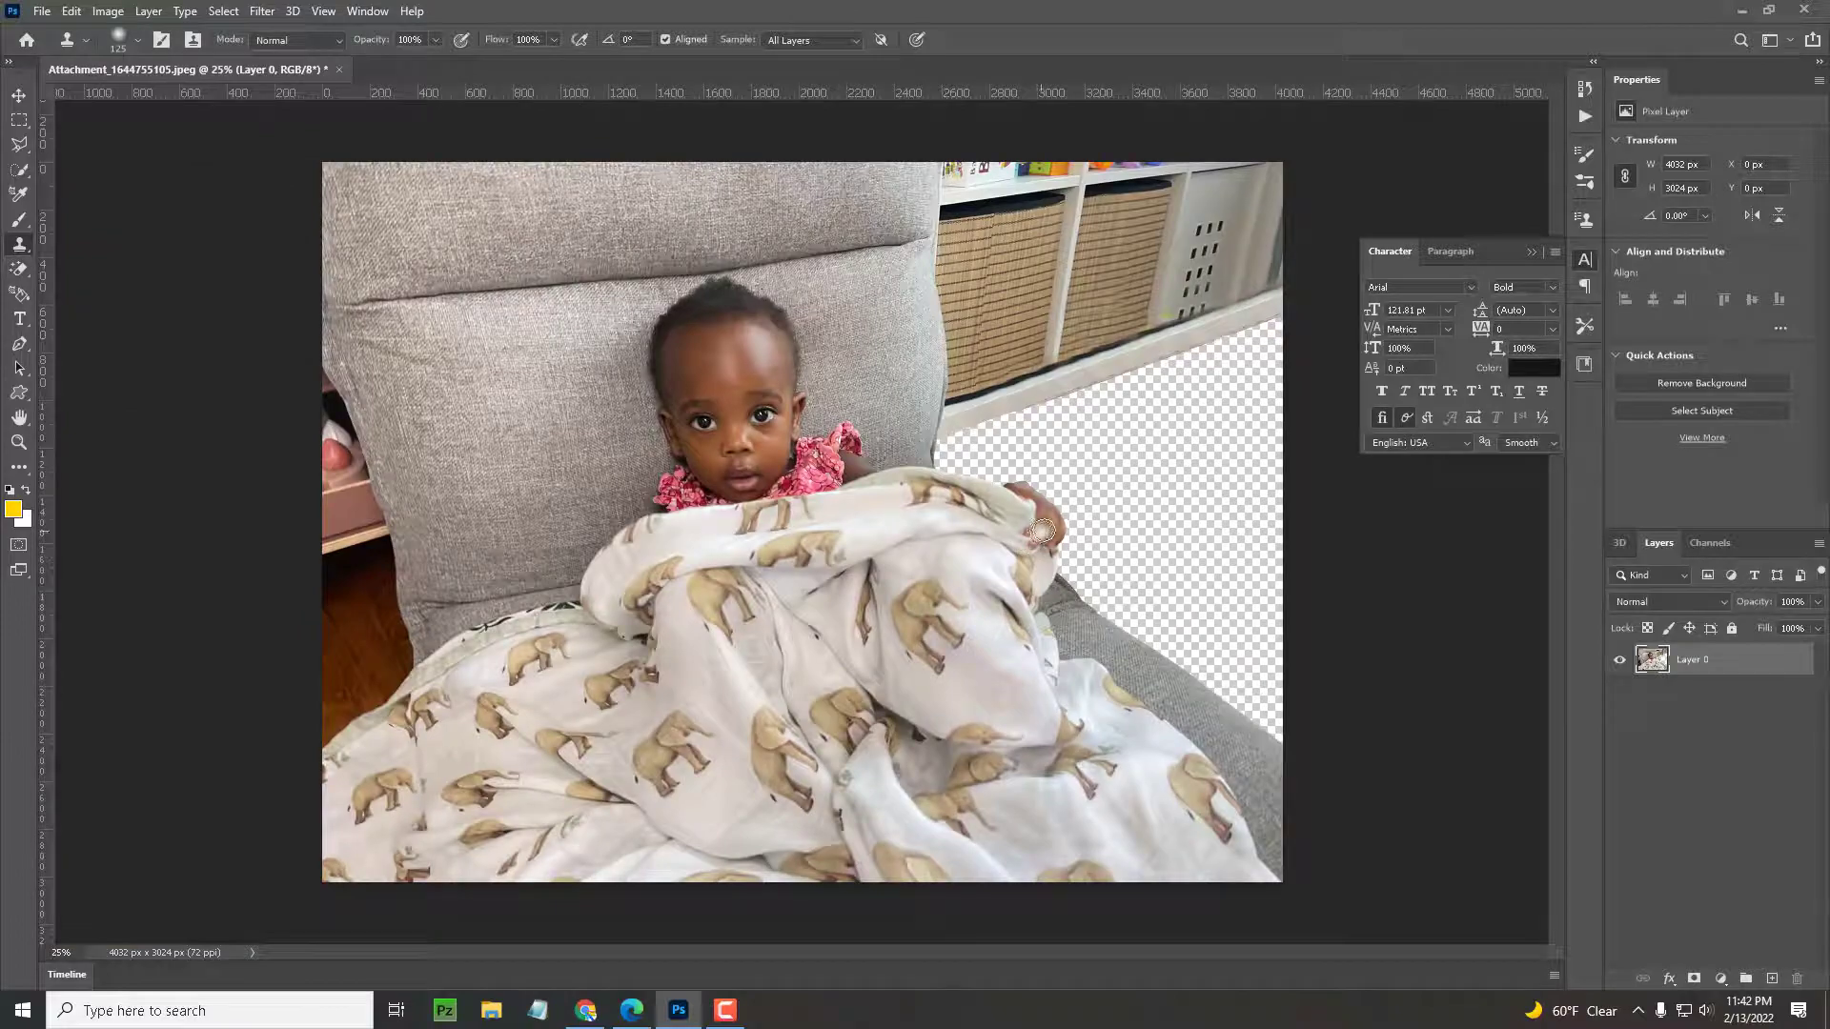
Switch to Chrome and search Google Images for "floor wood color".
left_click(587, 1012)
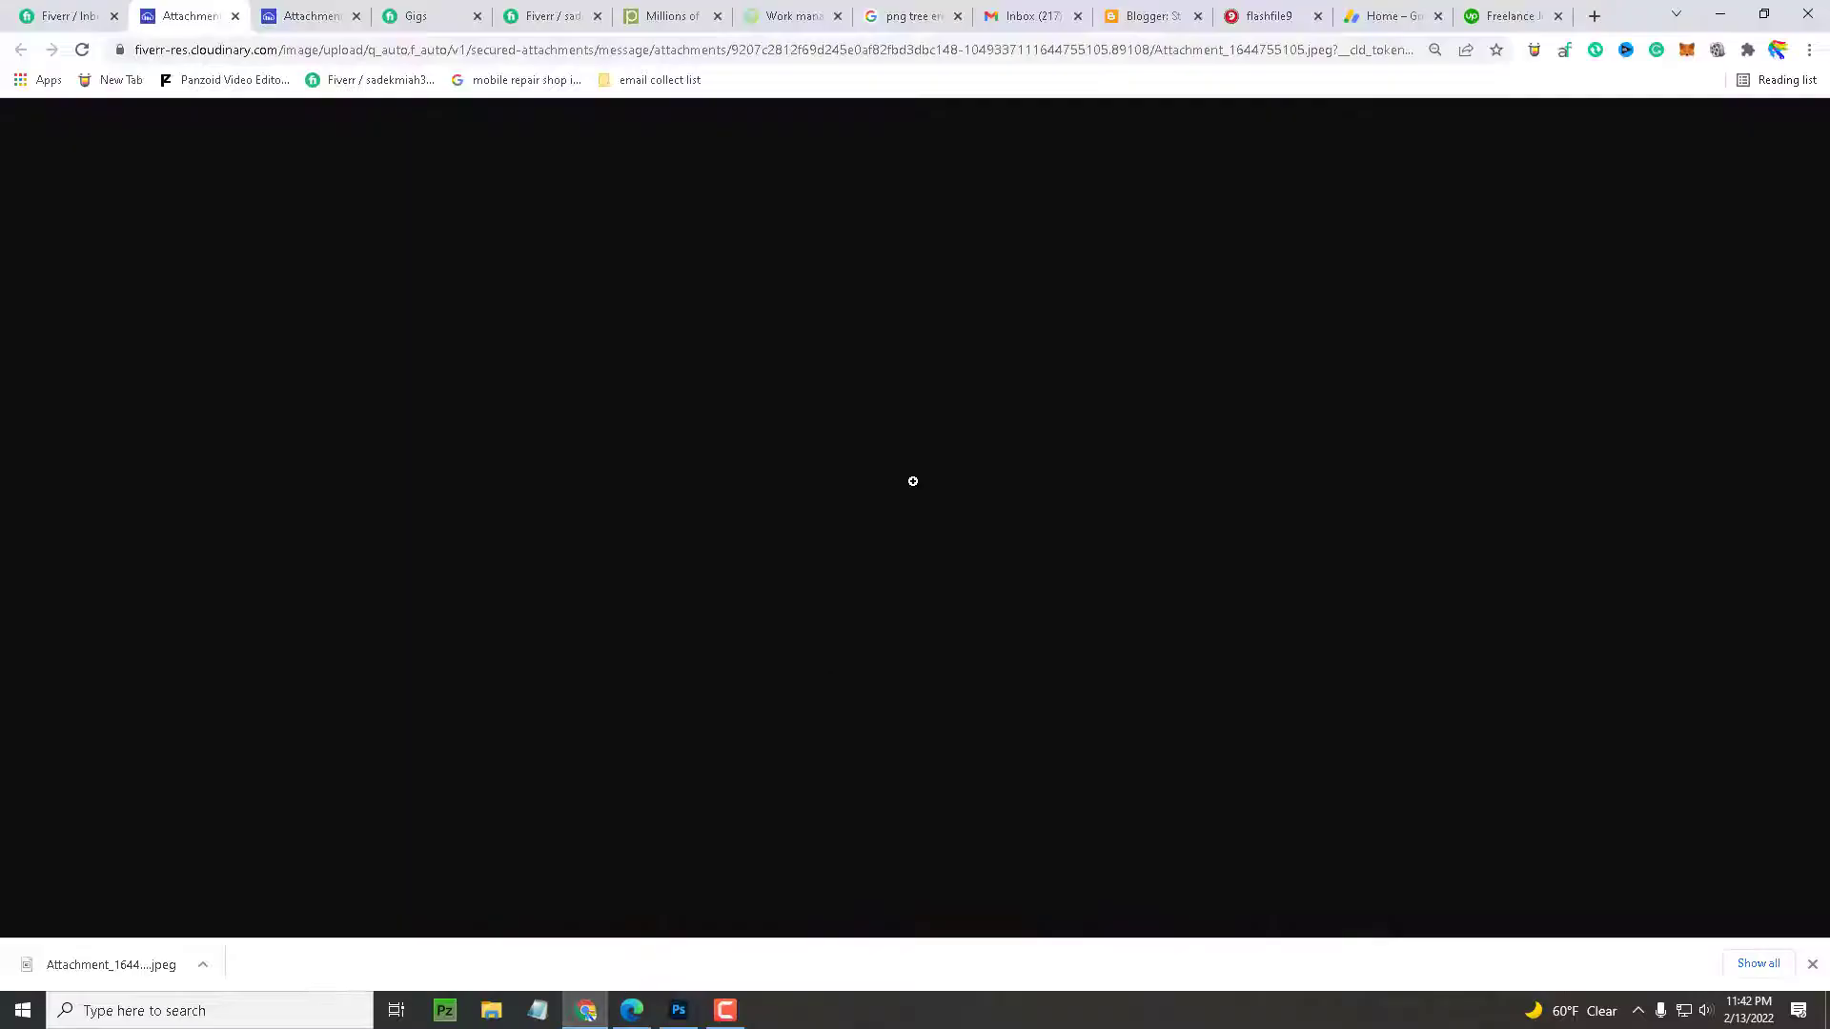
left_click(923, 12)
left_click(586, 143)
key("ctrl+a")
type("floure wood color")
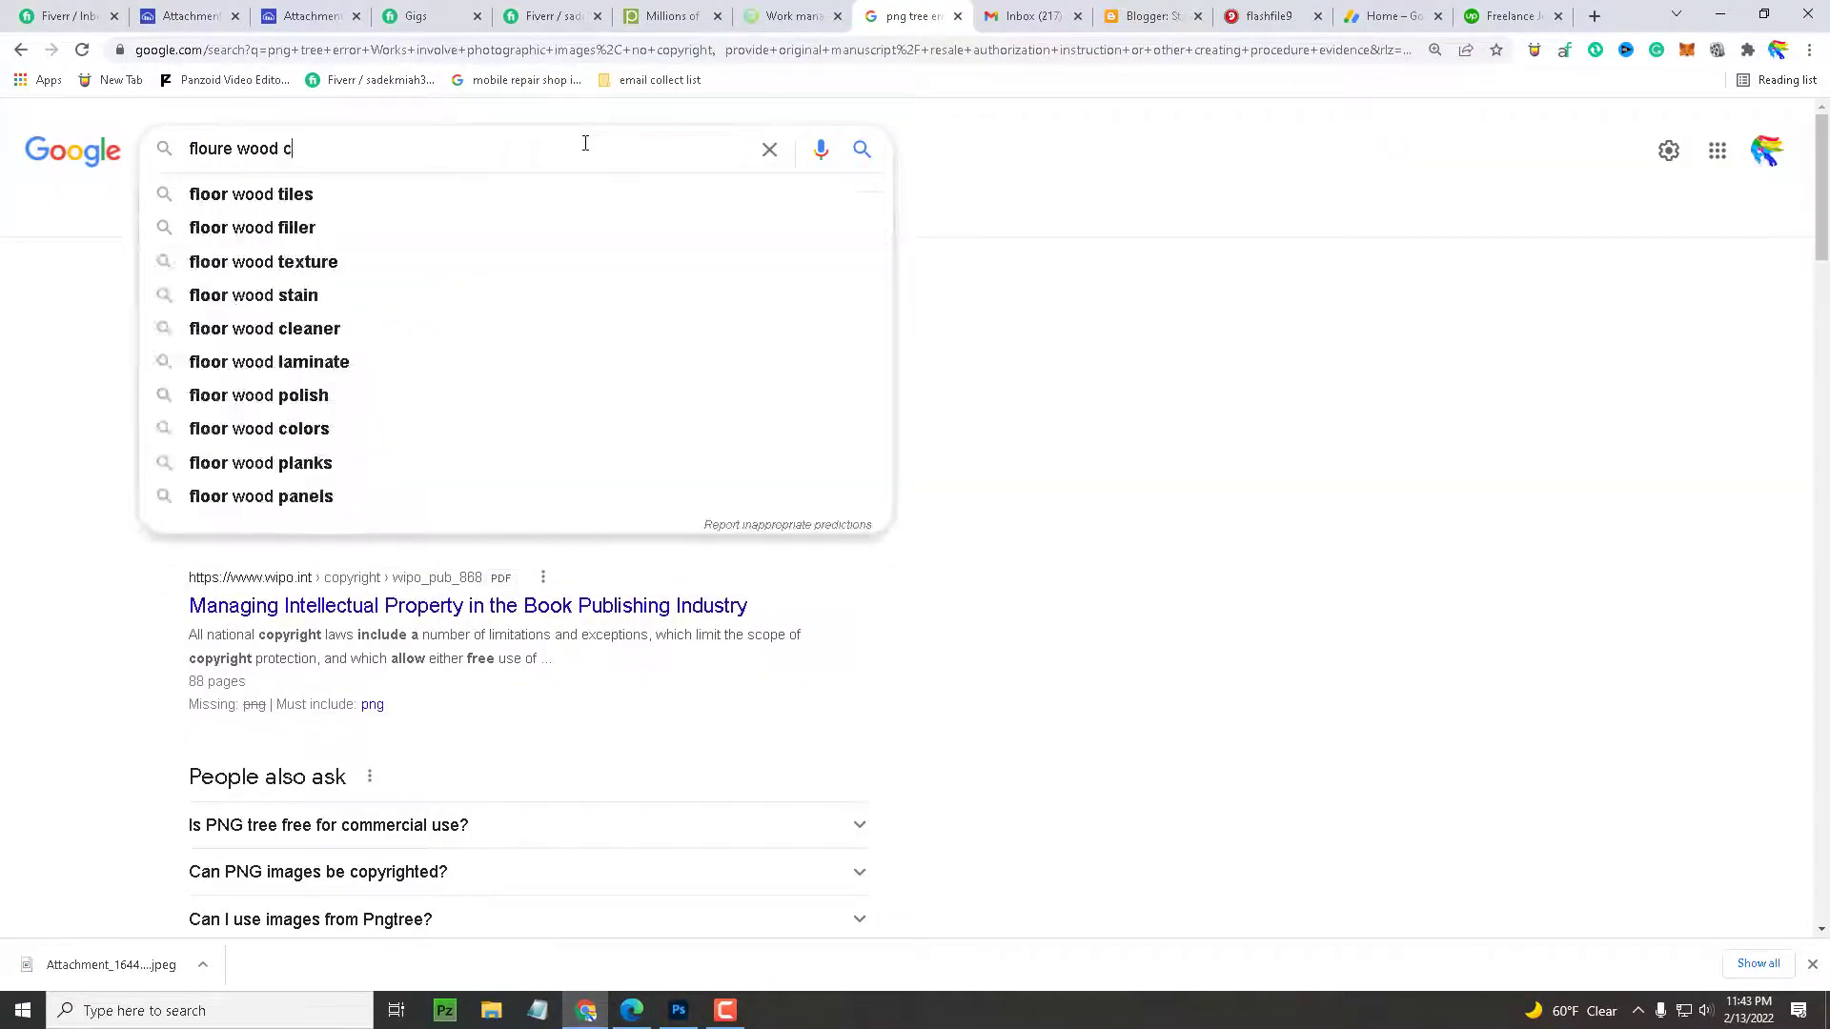
key("Return")
left_click(298, 214)
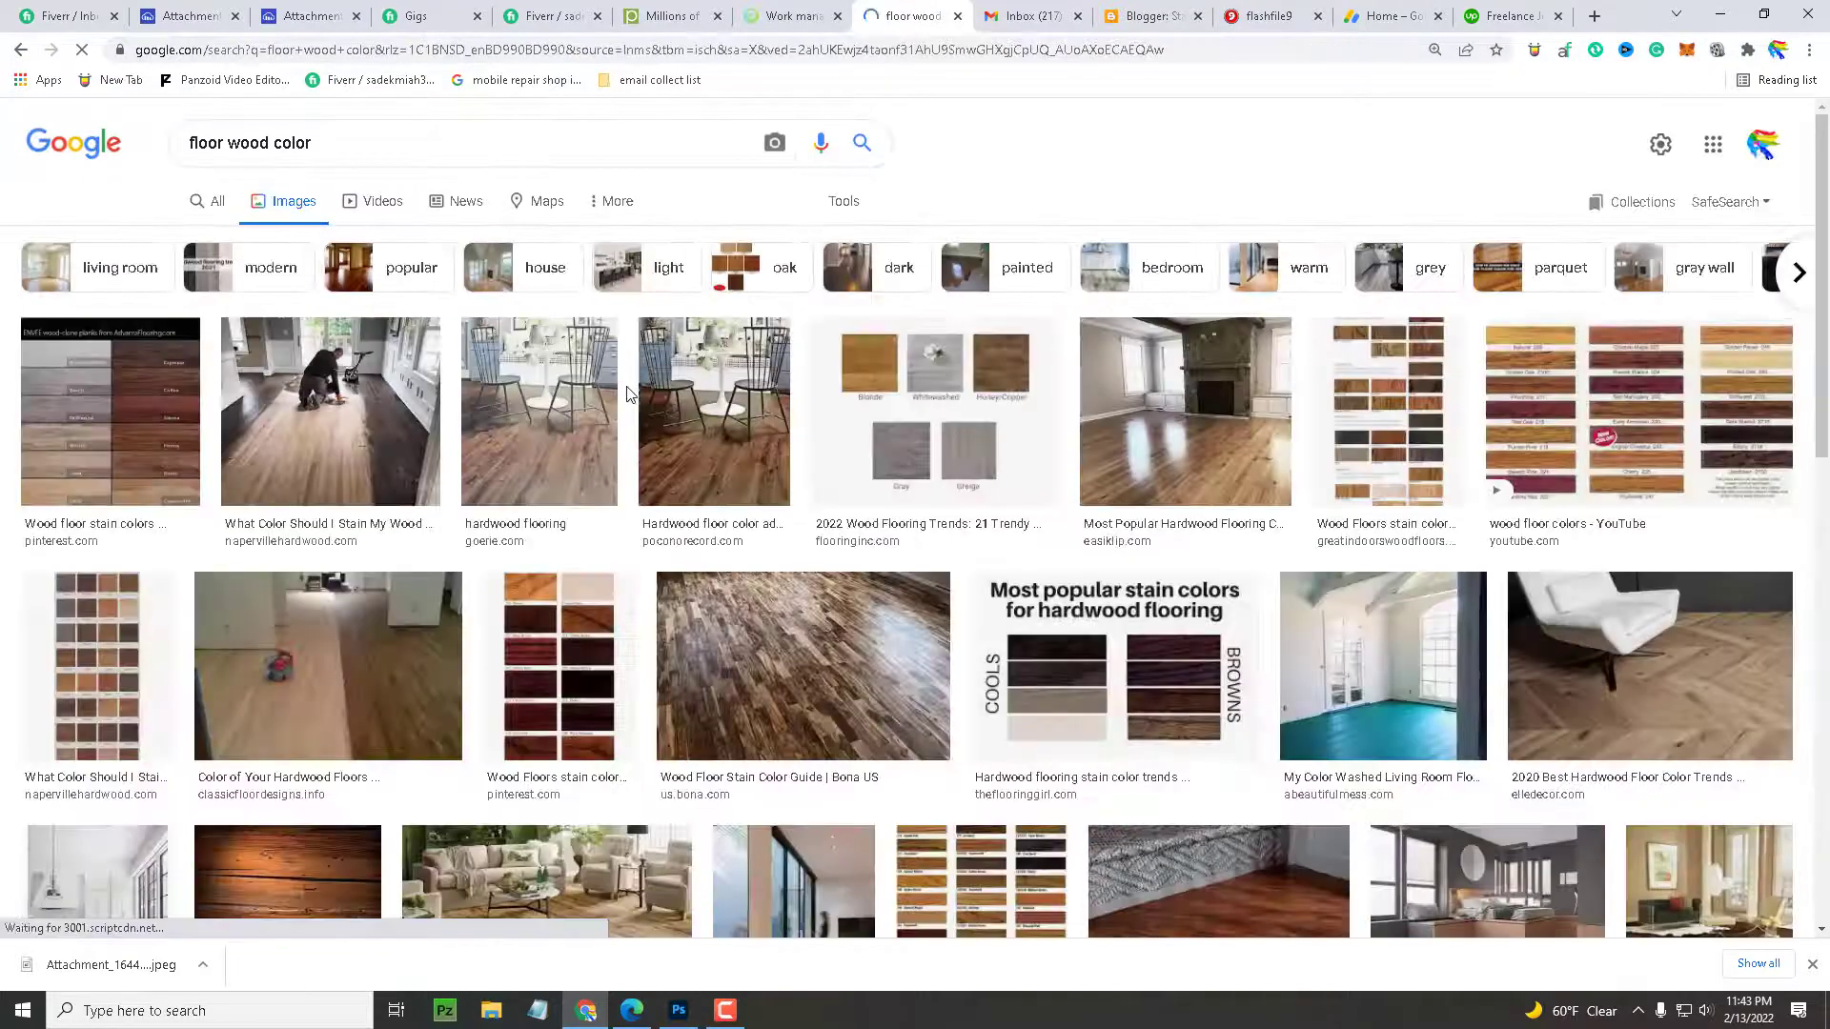
Find the brown wood plank image from Pixabay in the results and download it.
scroll(1444, 624, "down", 3)
scroll(1444, 625, "down", 3)
left_click(705, 700)
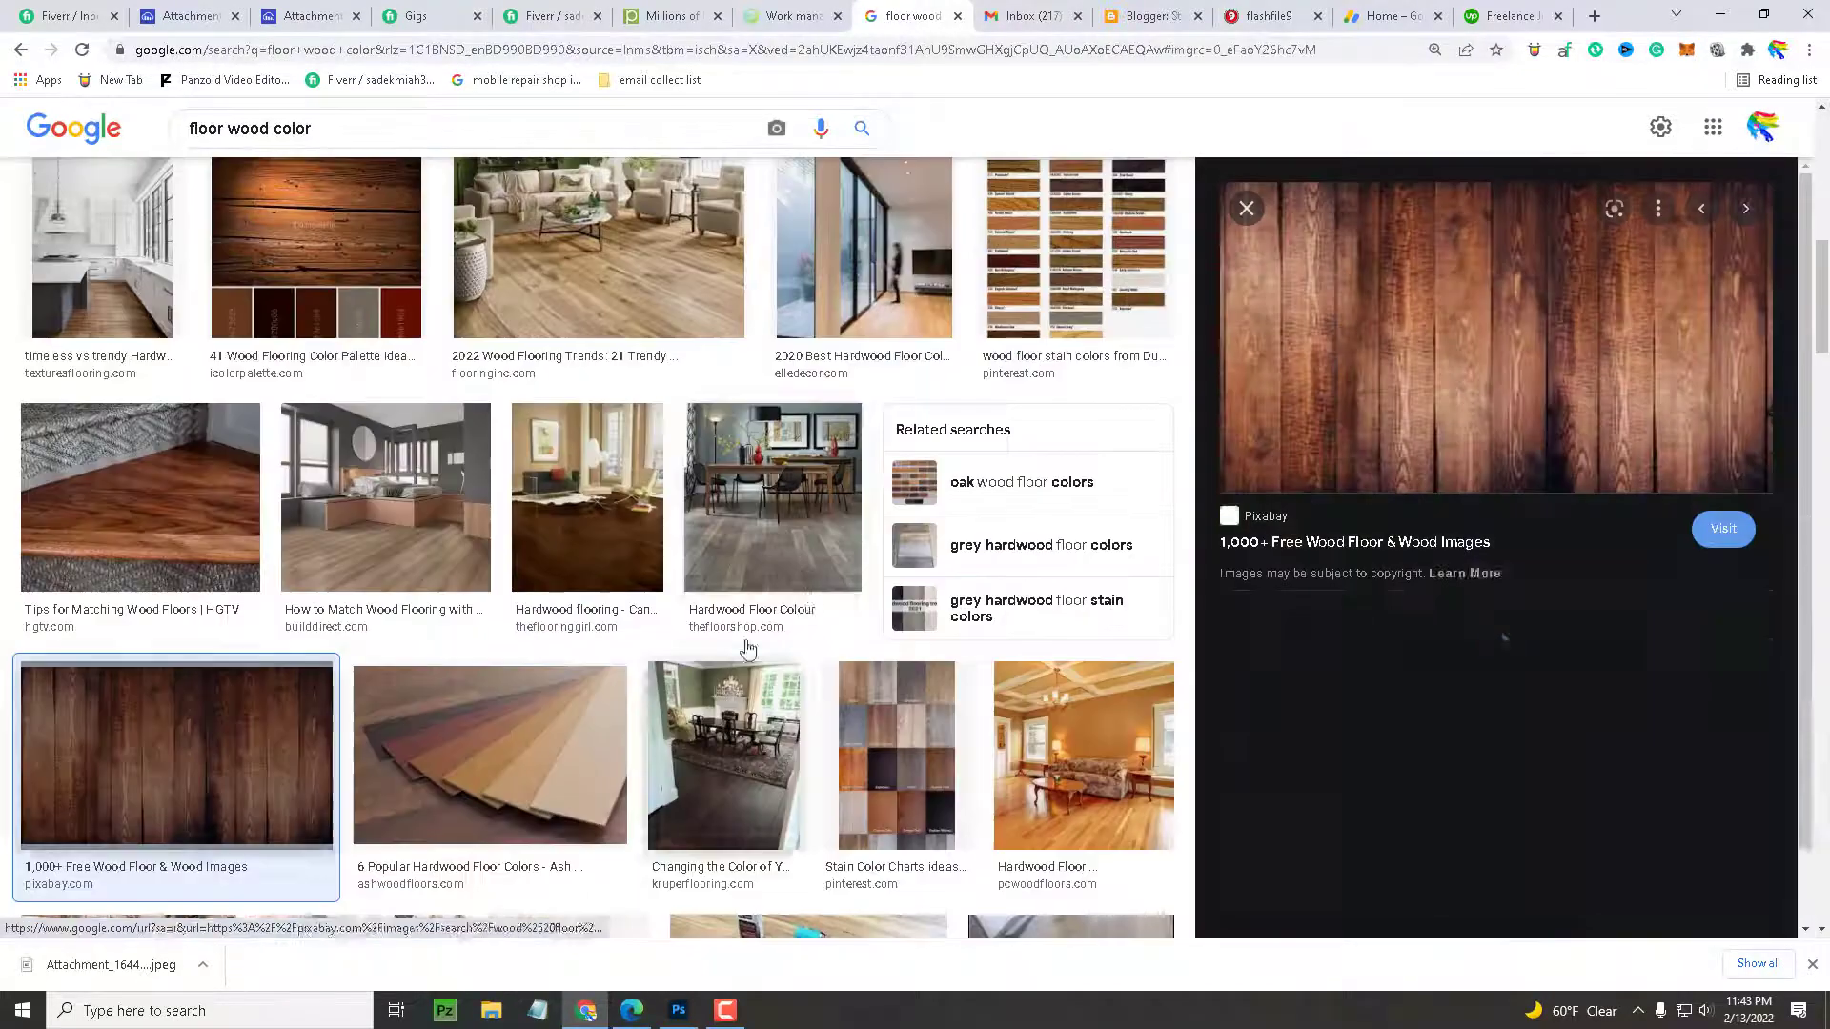
right_click(1572, 308)
key("Escape")
left_click(964, 702)
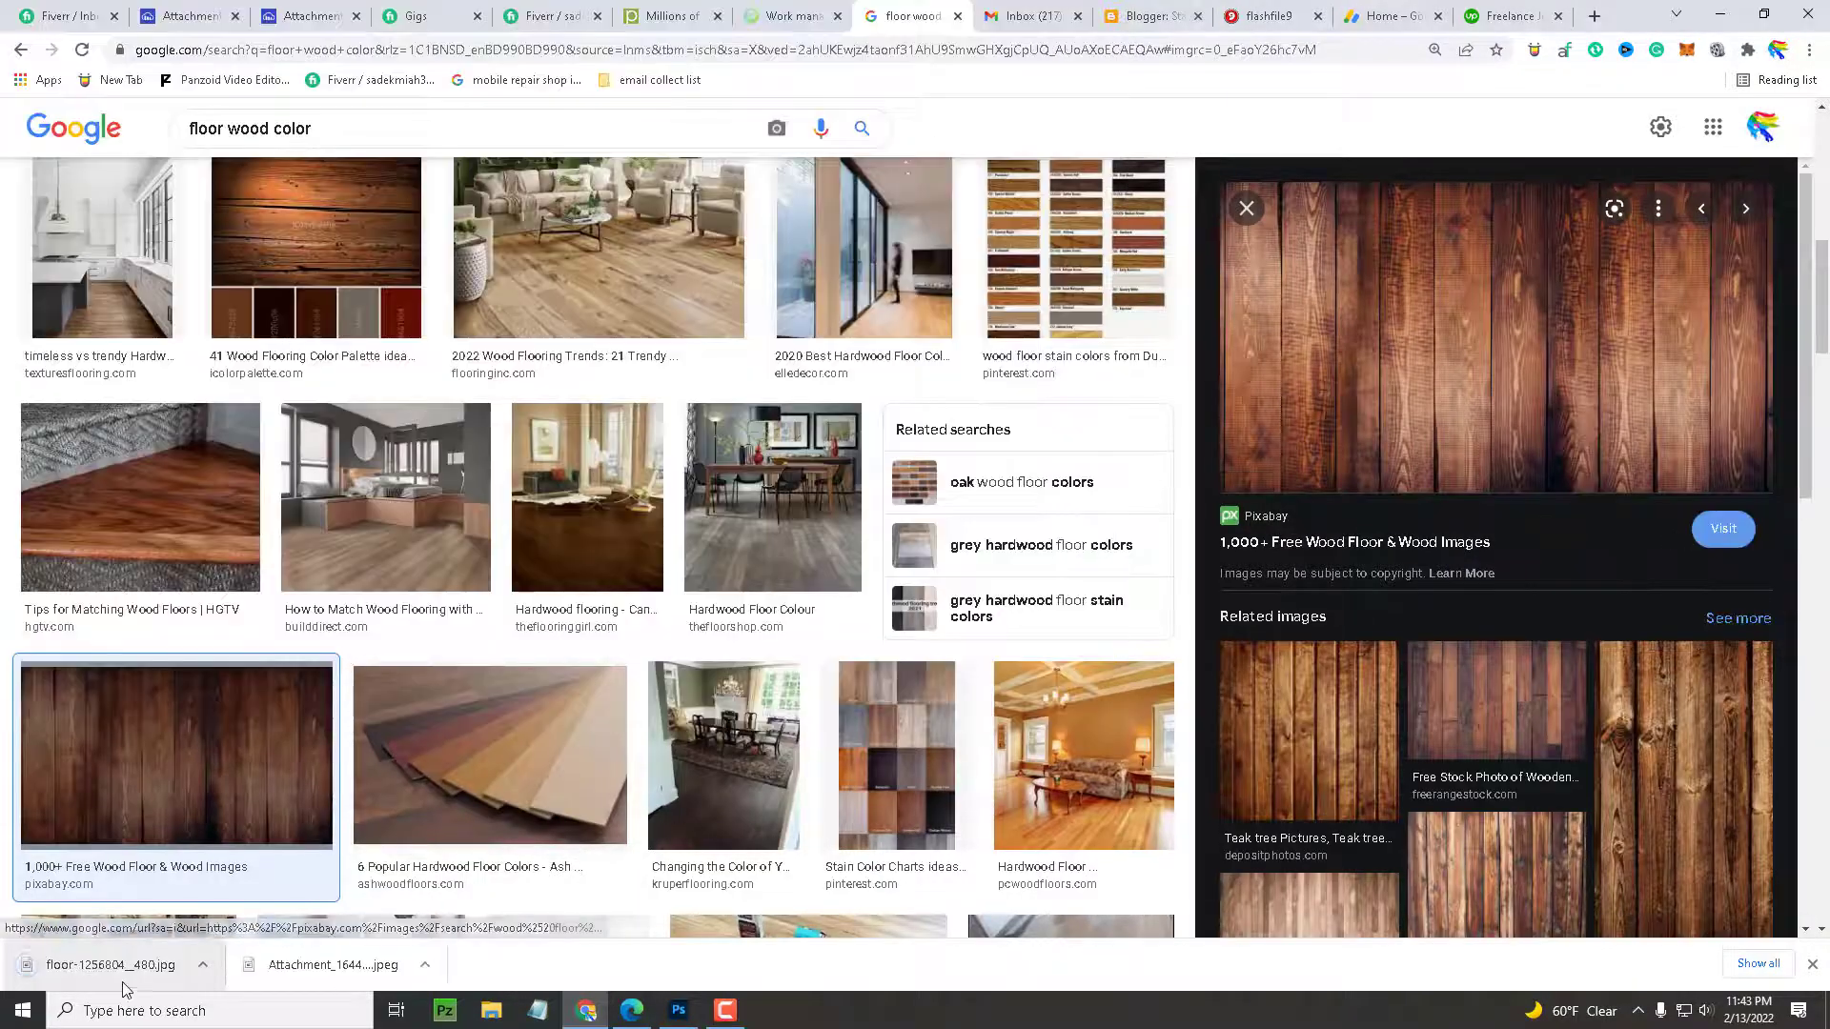
Place the downloaded floor-1256804__480.jpg in the Photoshop document and enlarge it over the transparent area.
left_click_drag(119, 972, 1048, 586)
mouse_move(848, 548)
left_mouse_down()
mouse_move(1189, 450)
mouse_move(1144, 717)
left_mouse_up()
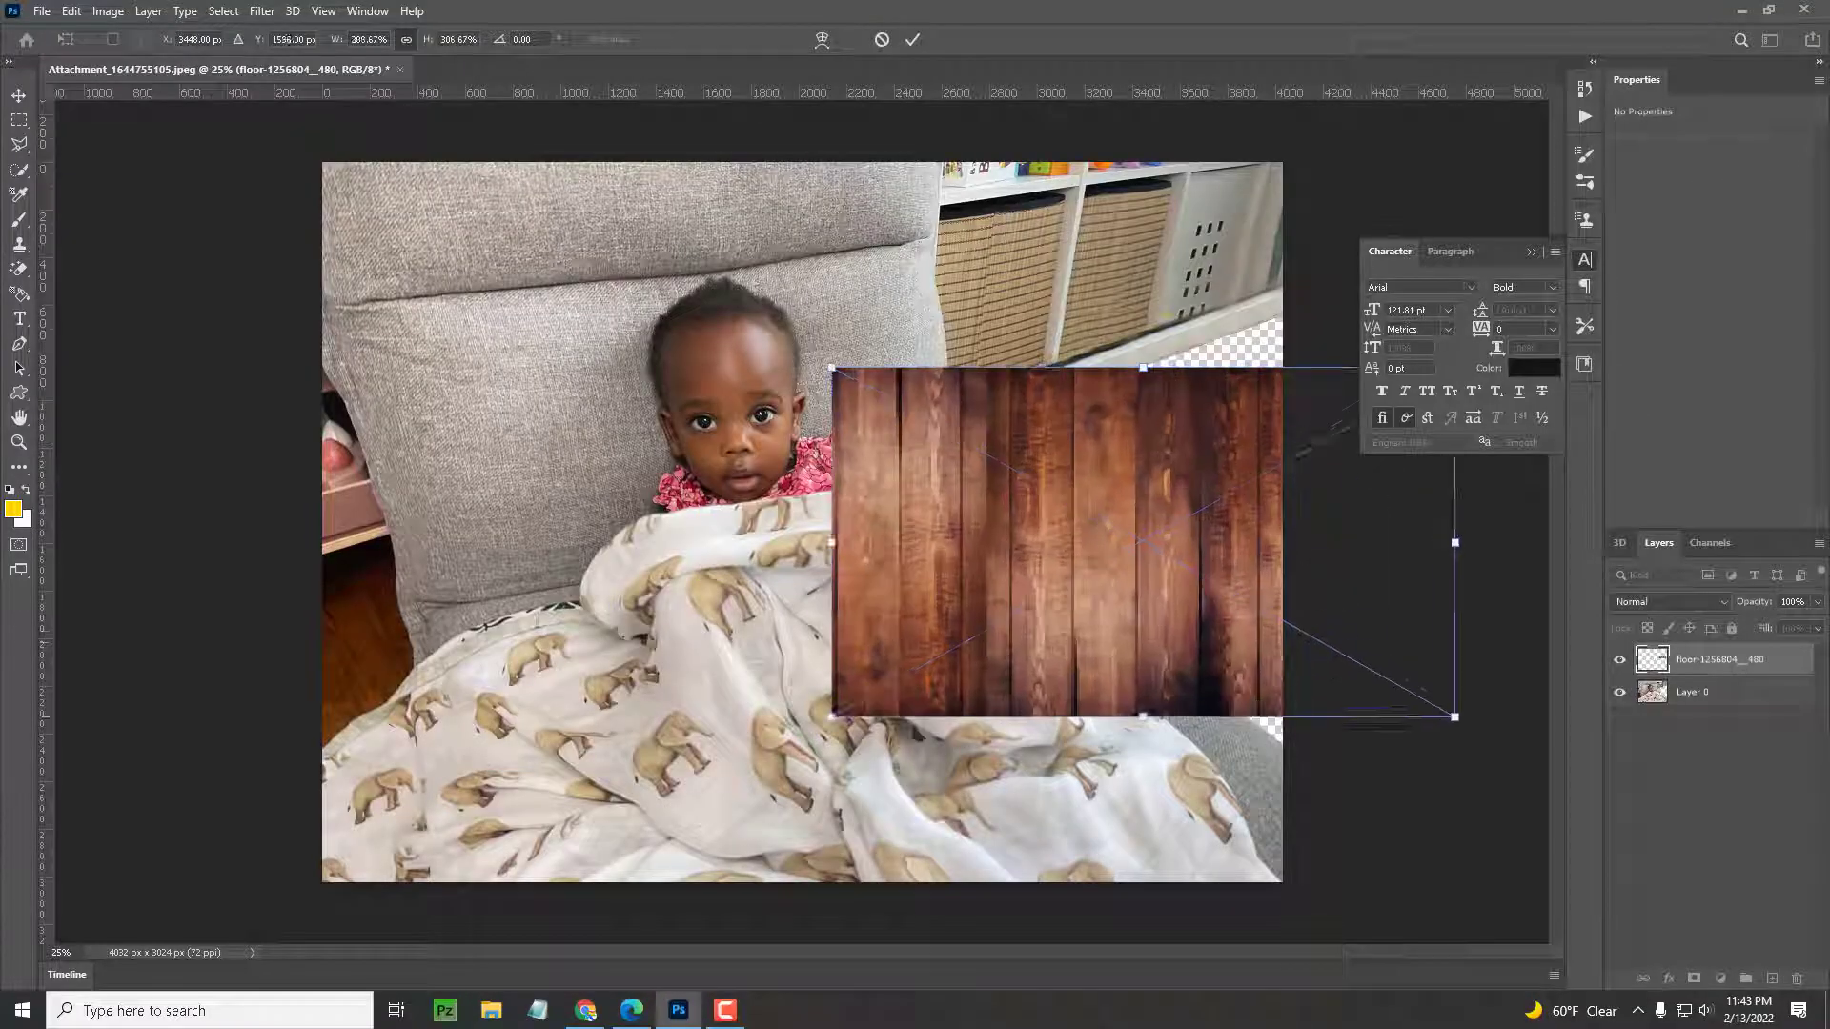
key("Return")
Move the wood floor layer below the photo layer.
left_click(1193, 563)
left_click(888, 389)
key("ctrl+bracketleft")
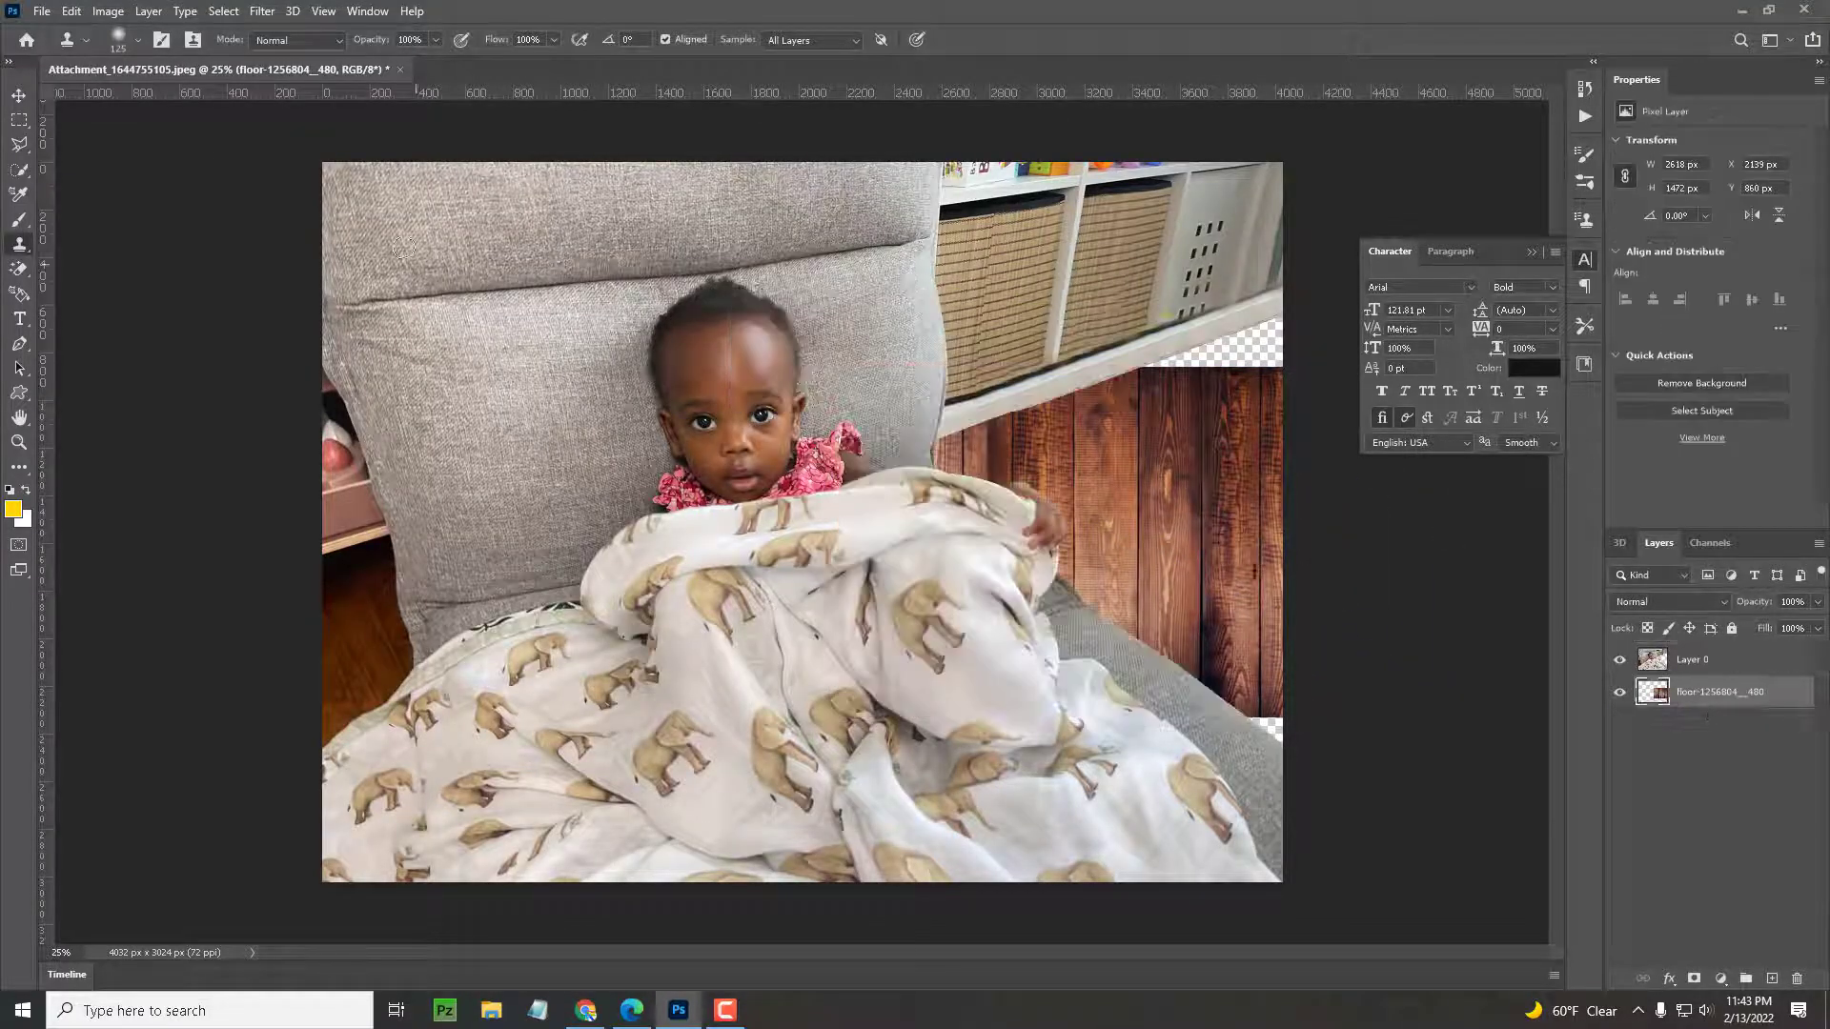
Rotate the wood floor by about -19.6° to follow the shelf, reposition it, and pull its upper-right corner inward.
key("v")
left_click_drag(1143, 740, 1216, 742)
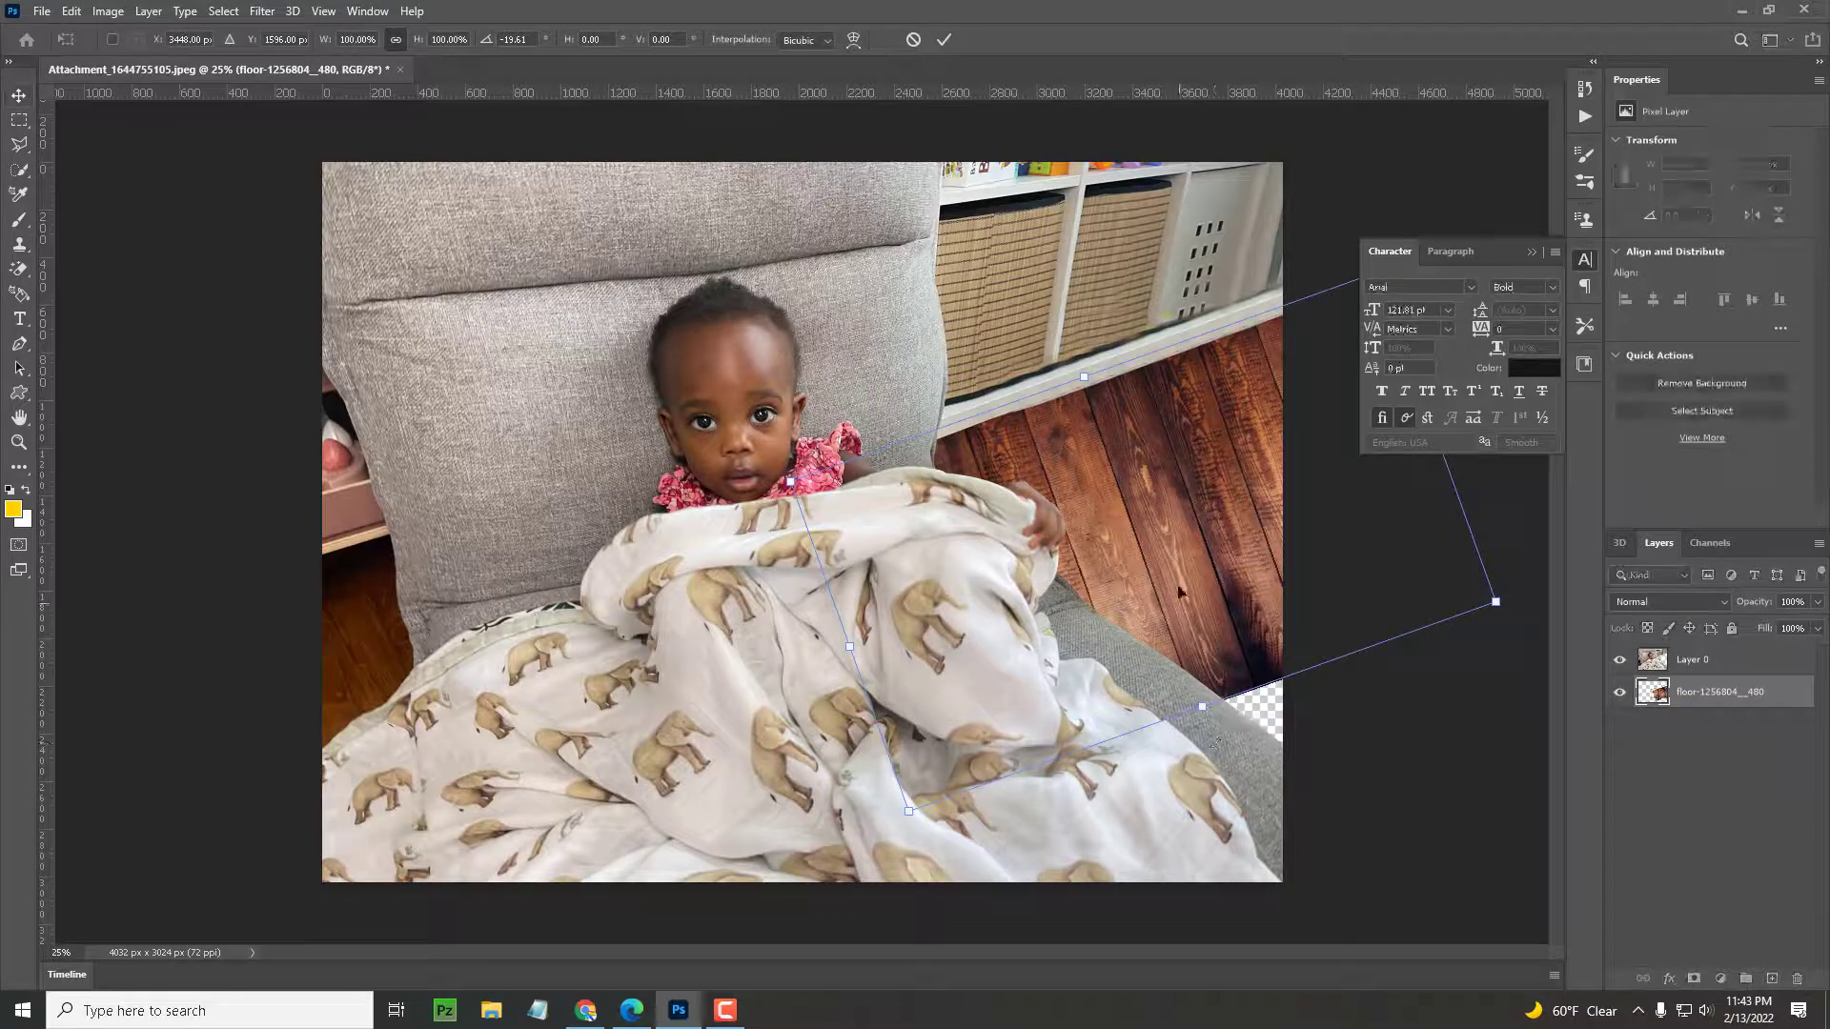
left_click_drag(1140, 545, 1051, 527)
left_click_drag(1282, 258, 1254, 368)
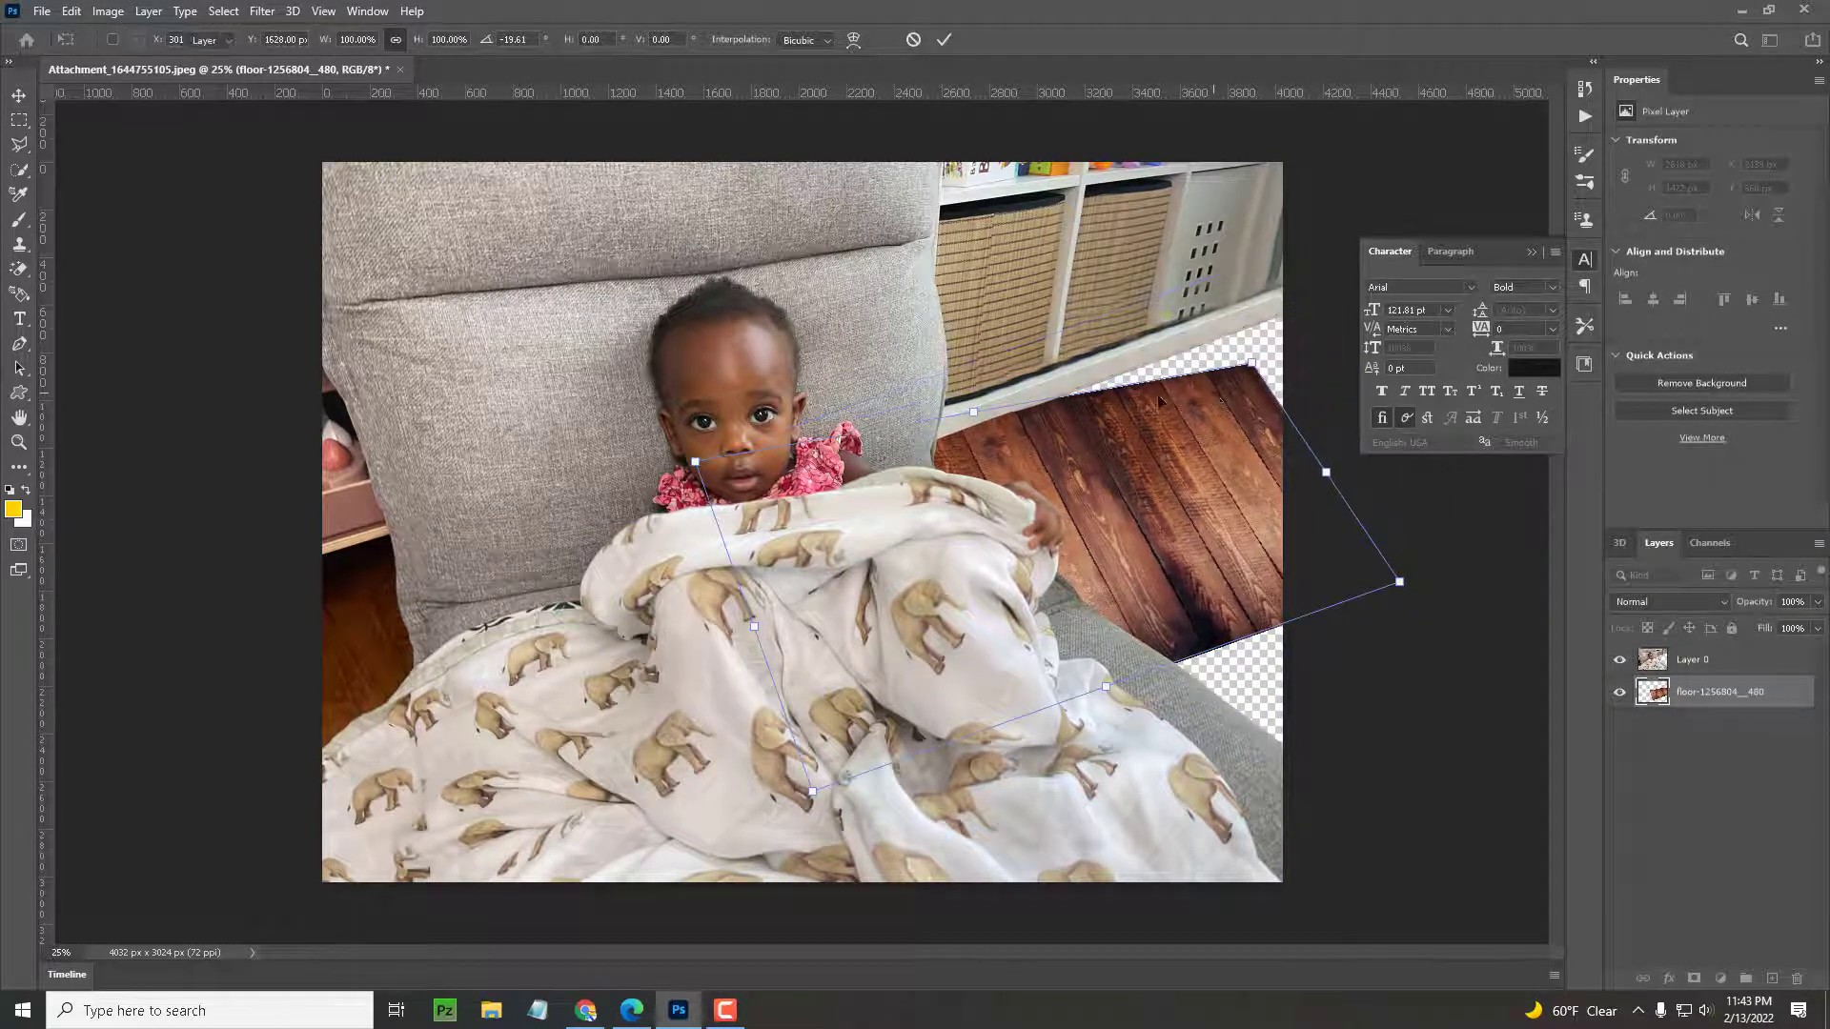
key("Return")
Try to warp the rotated wood floor outward to cover the transparent gap below the shelf and beside the chair.
right_click(1111, 414)
left_click(1061, 404)
right_click(1180, 355)
left_click(1202, 490)
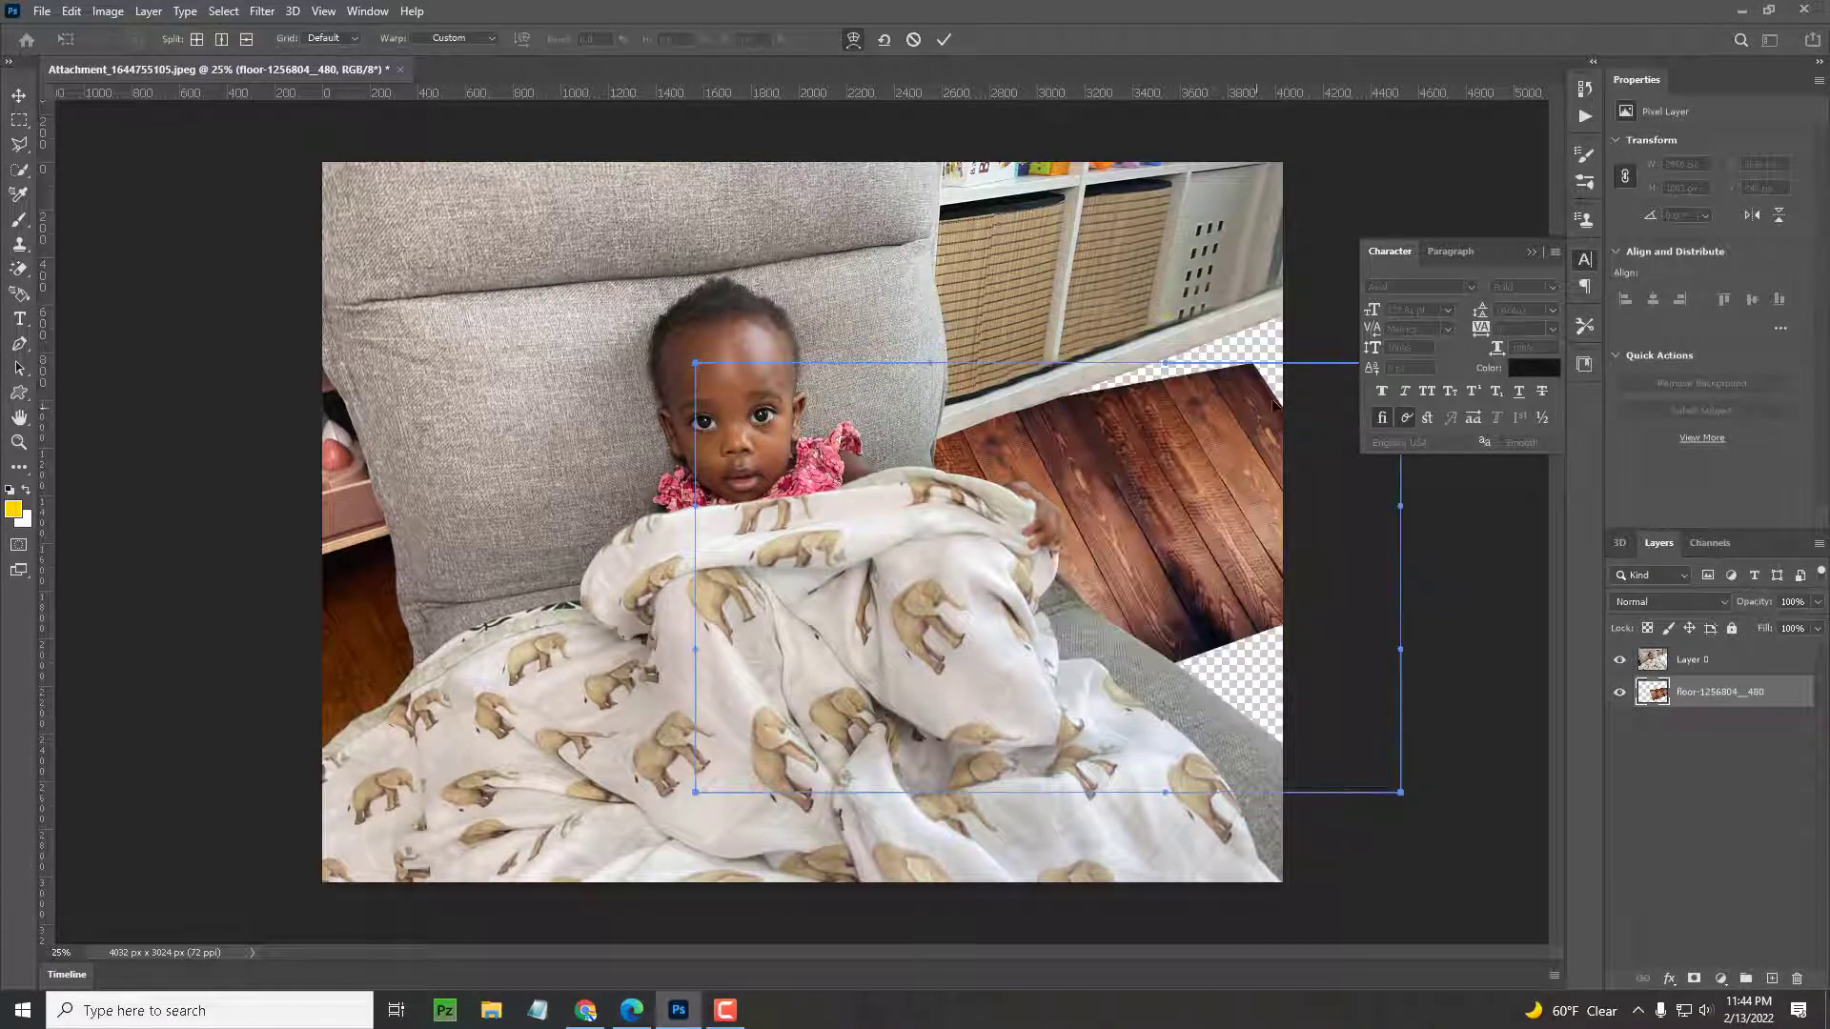
left_click(1582, 259)
left_click_drag(1400, 363, 1450, 244)
left_click_drag(1202, 670, 1225, 953)
left_click_drag(1400, 650, 1589, 783)
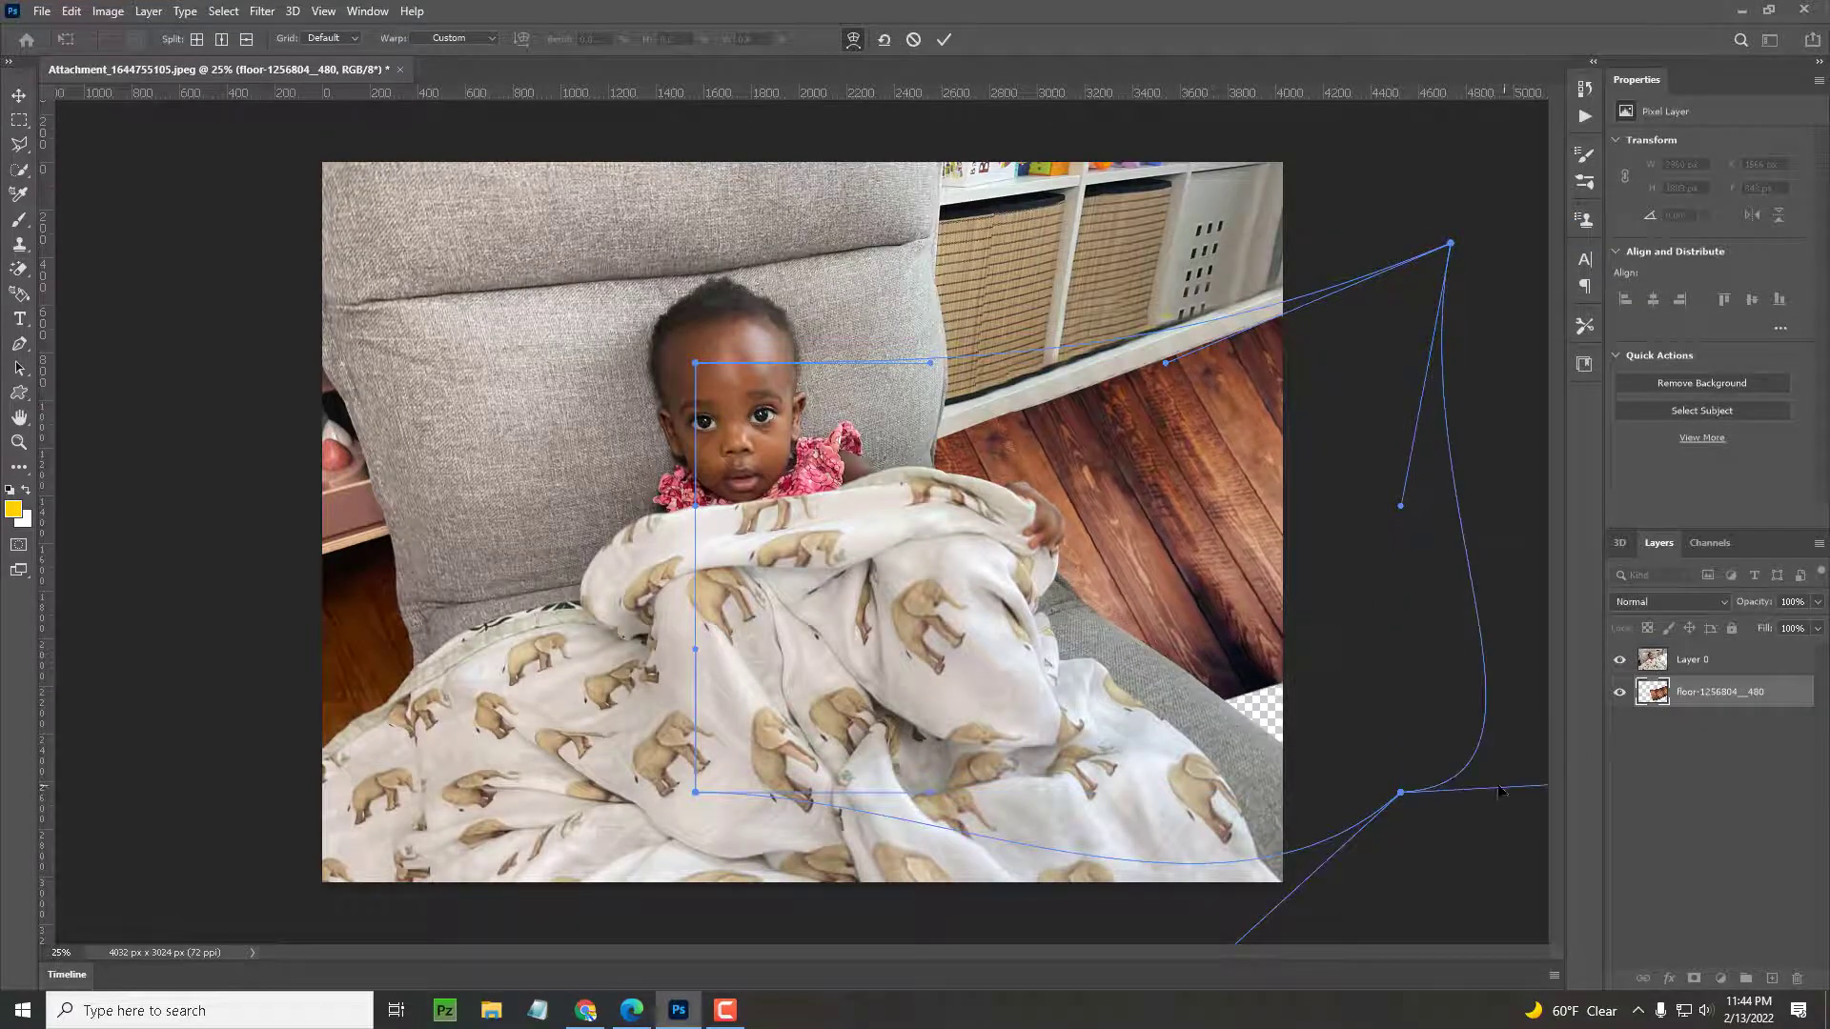
left_click_drag(1403, 794, 1471, 826)
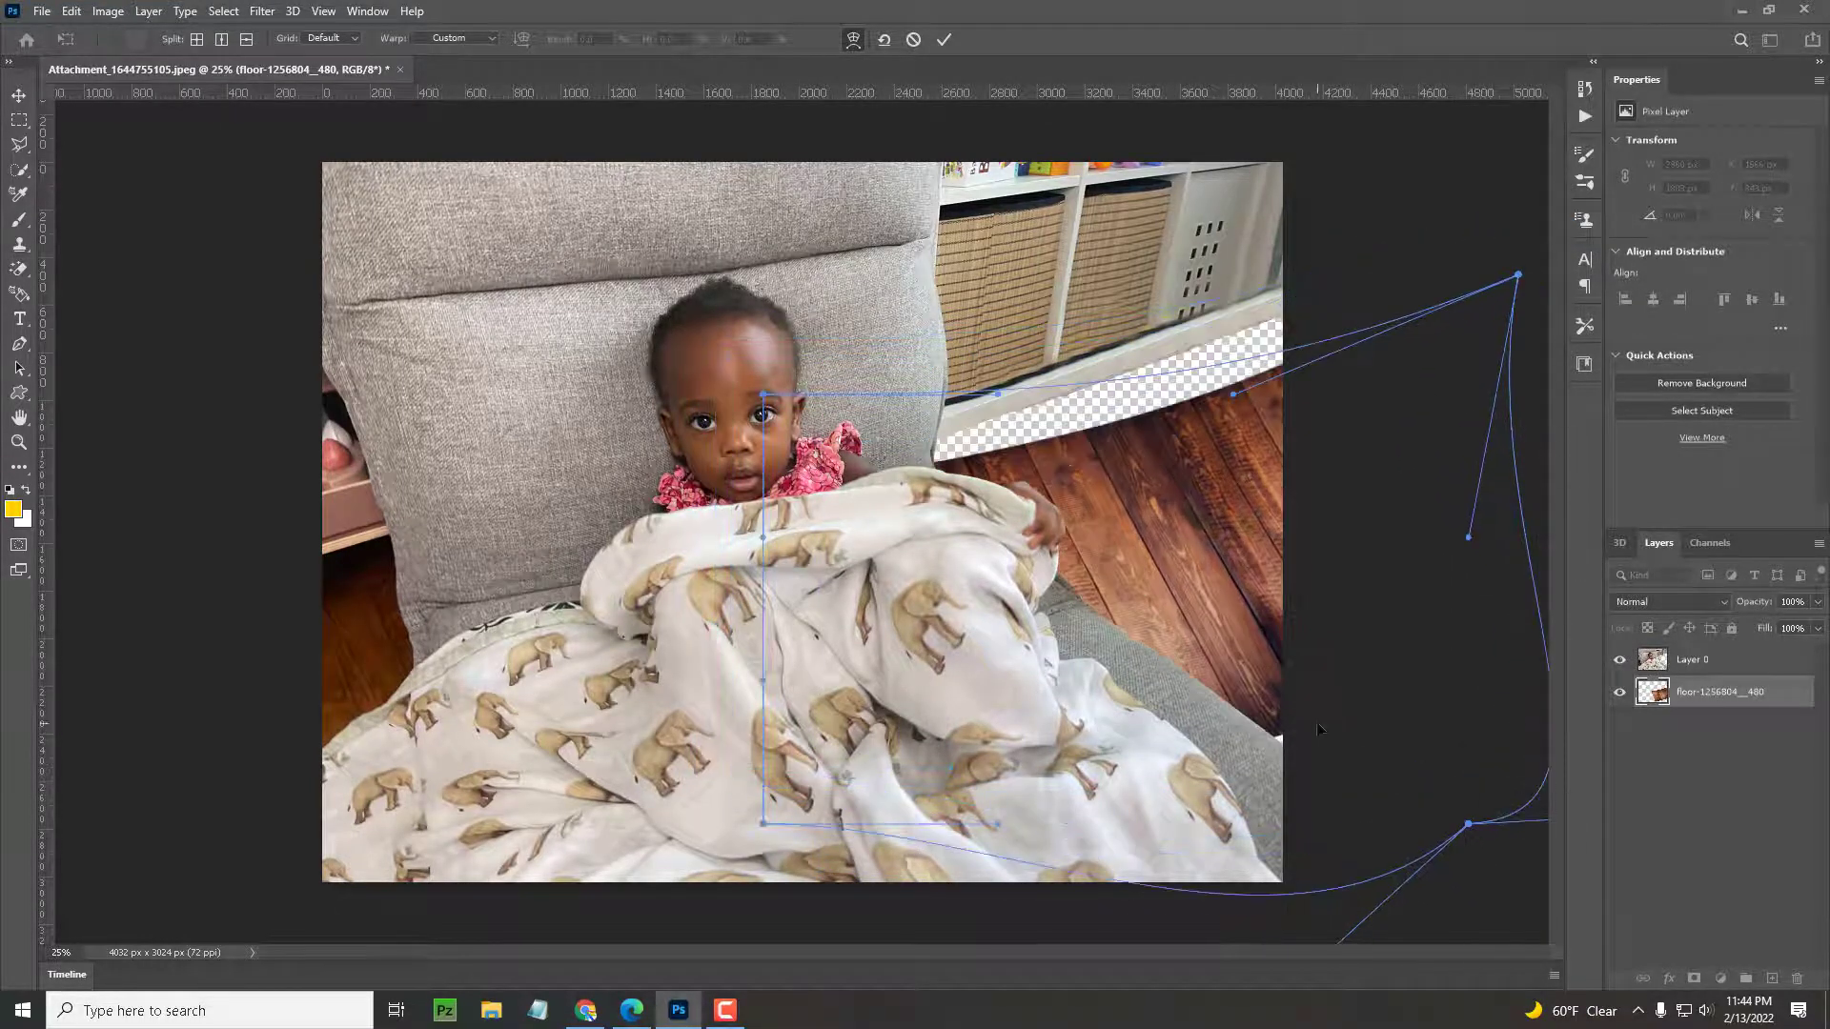
key("Return")
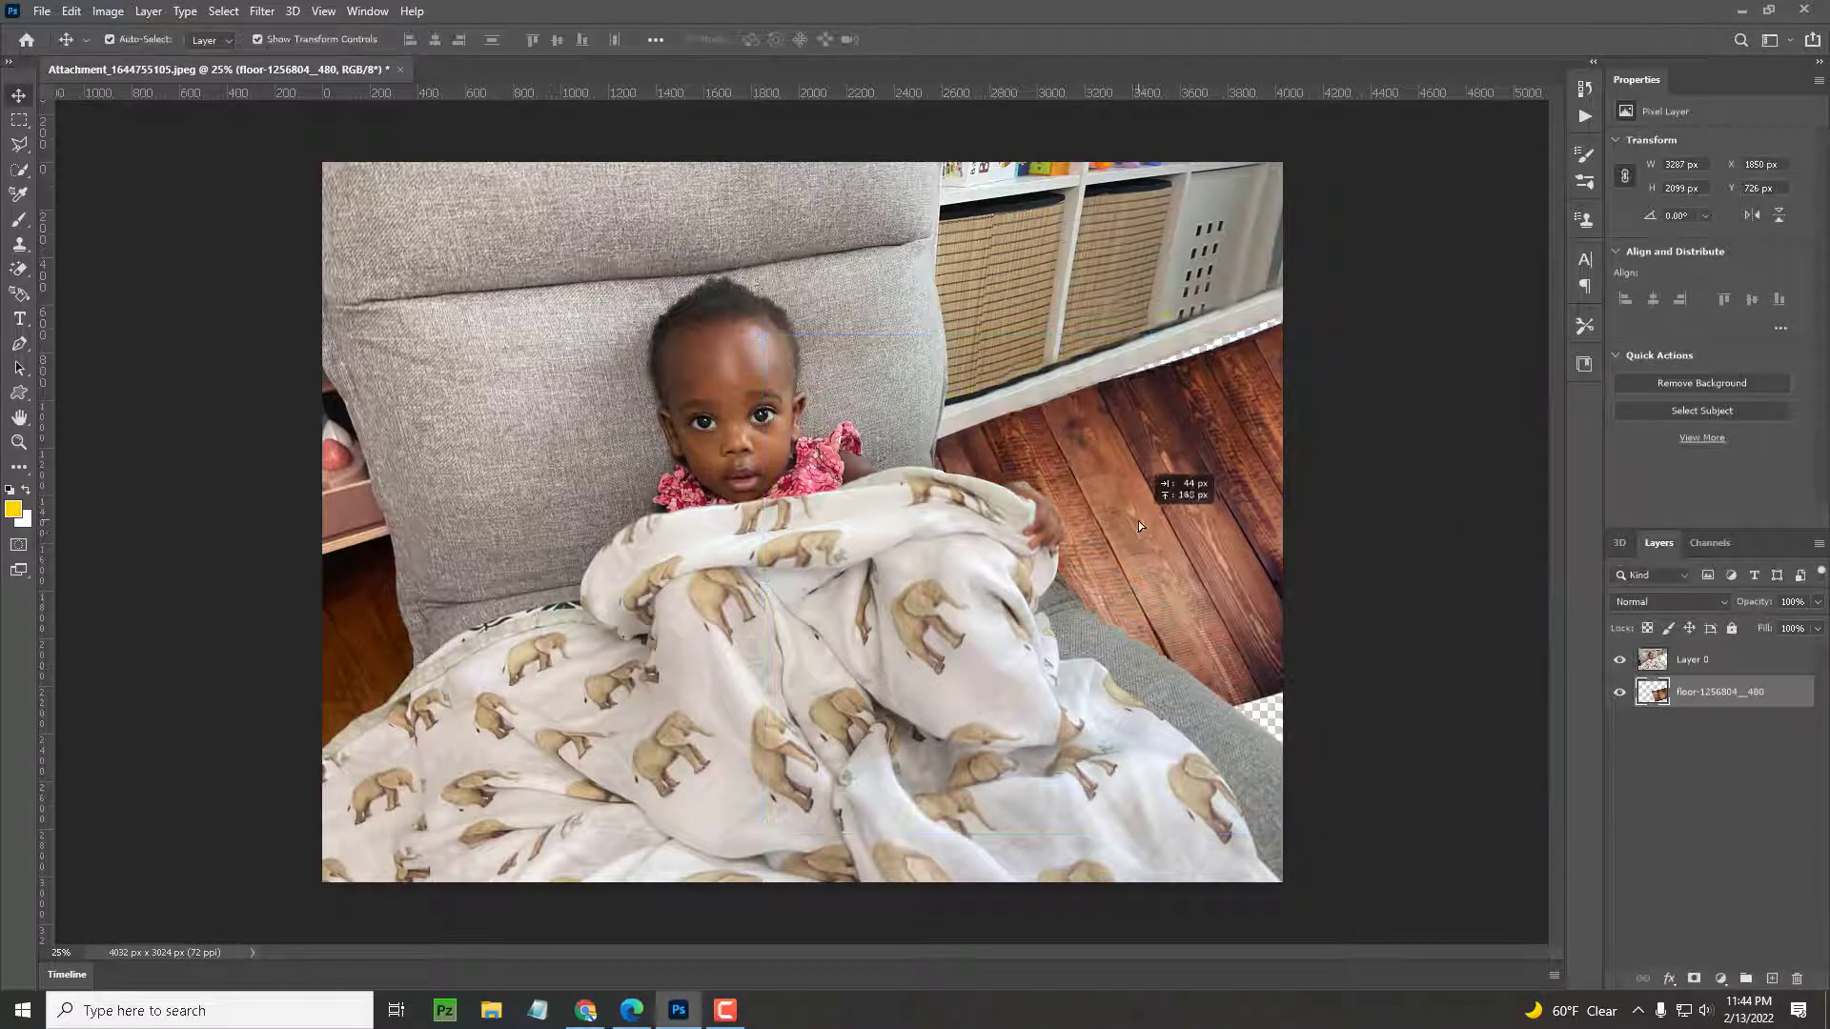
key("ctrl+z")
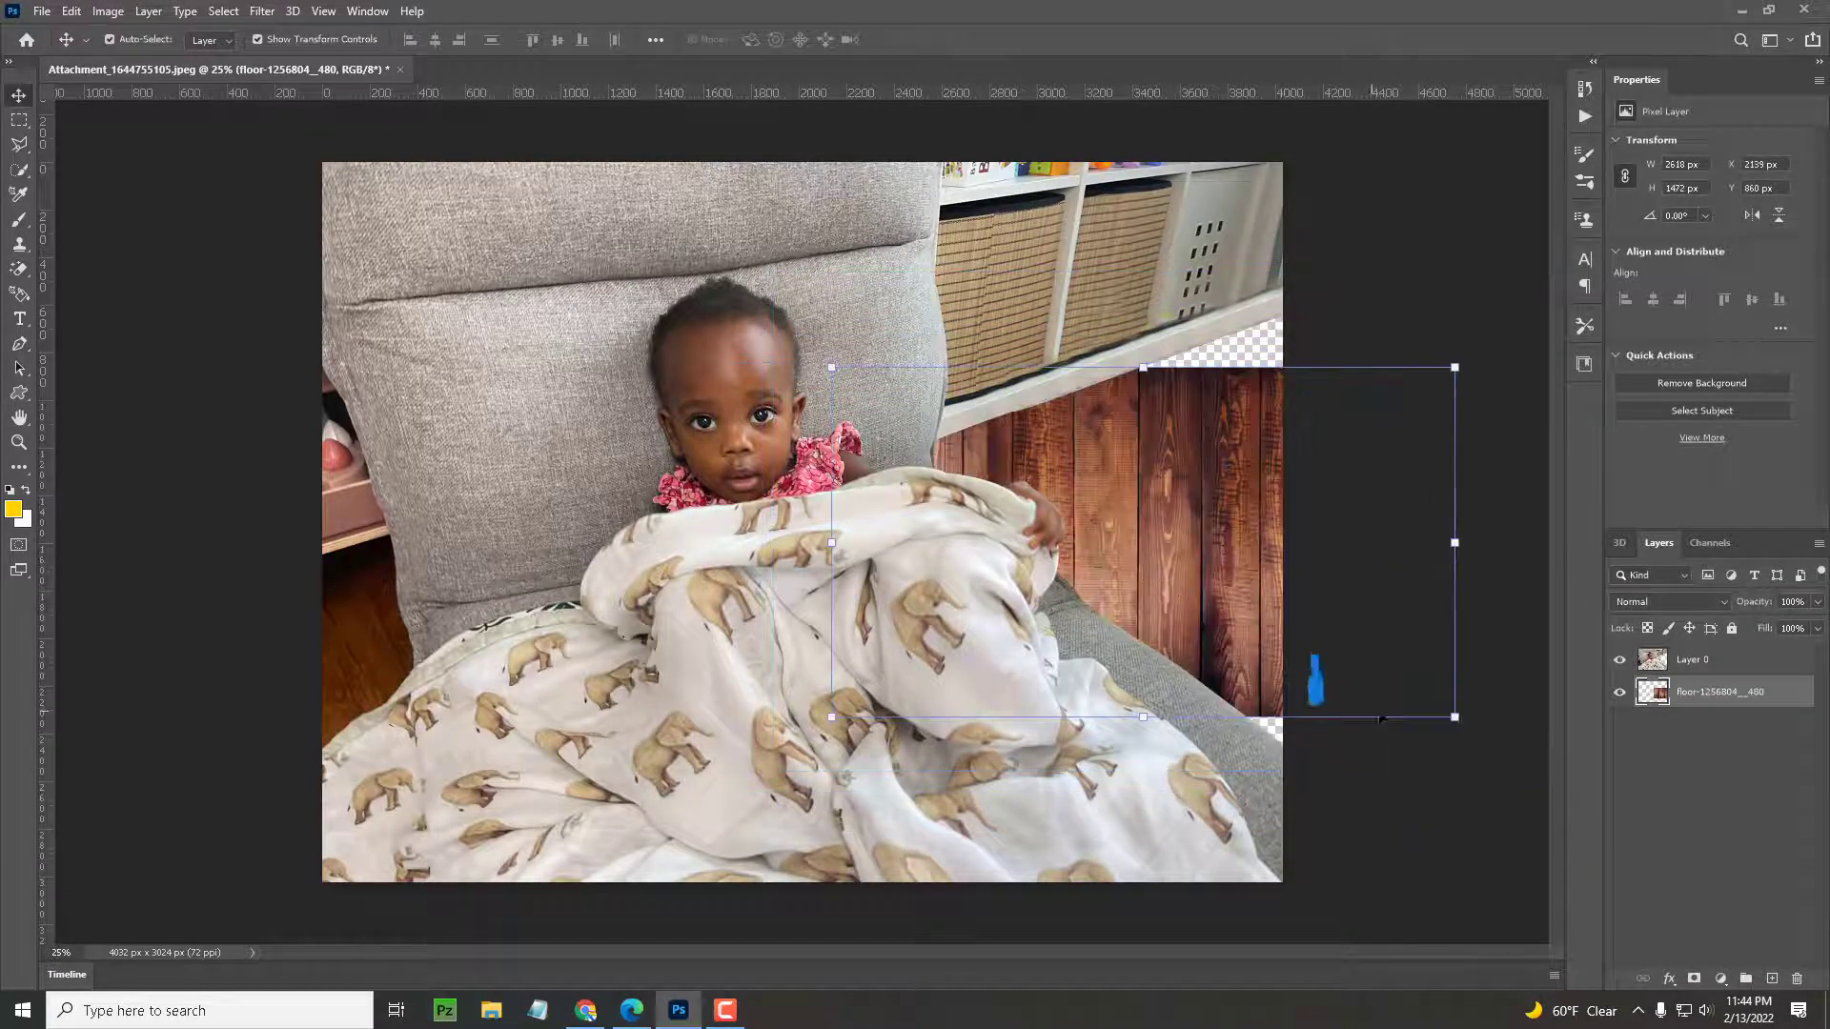
Try to warp the unrotated wood floor's corners to the shelf line, and undo back to the undistorted floor above the photo layer.
key("ctrl+t")
right_click(1150, 369)
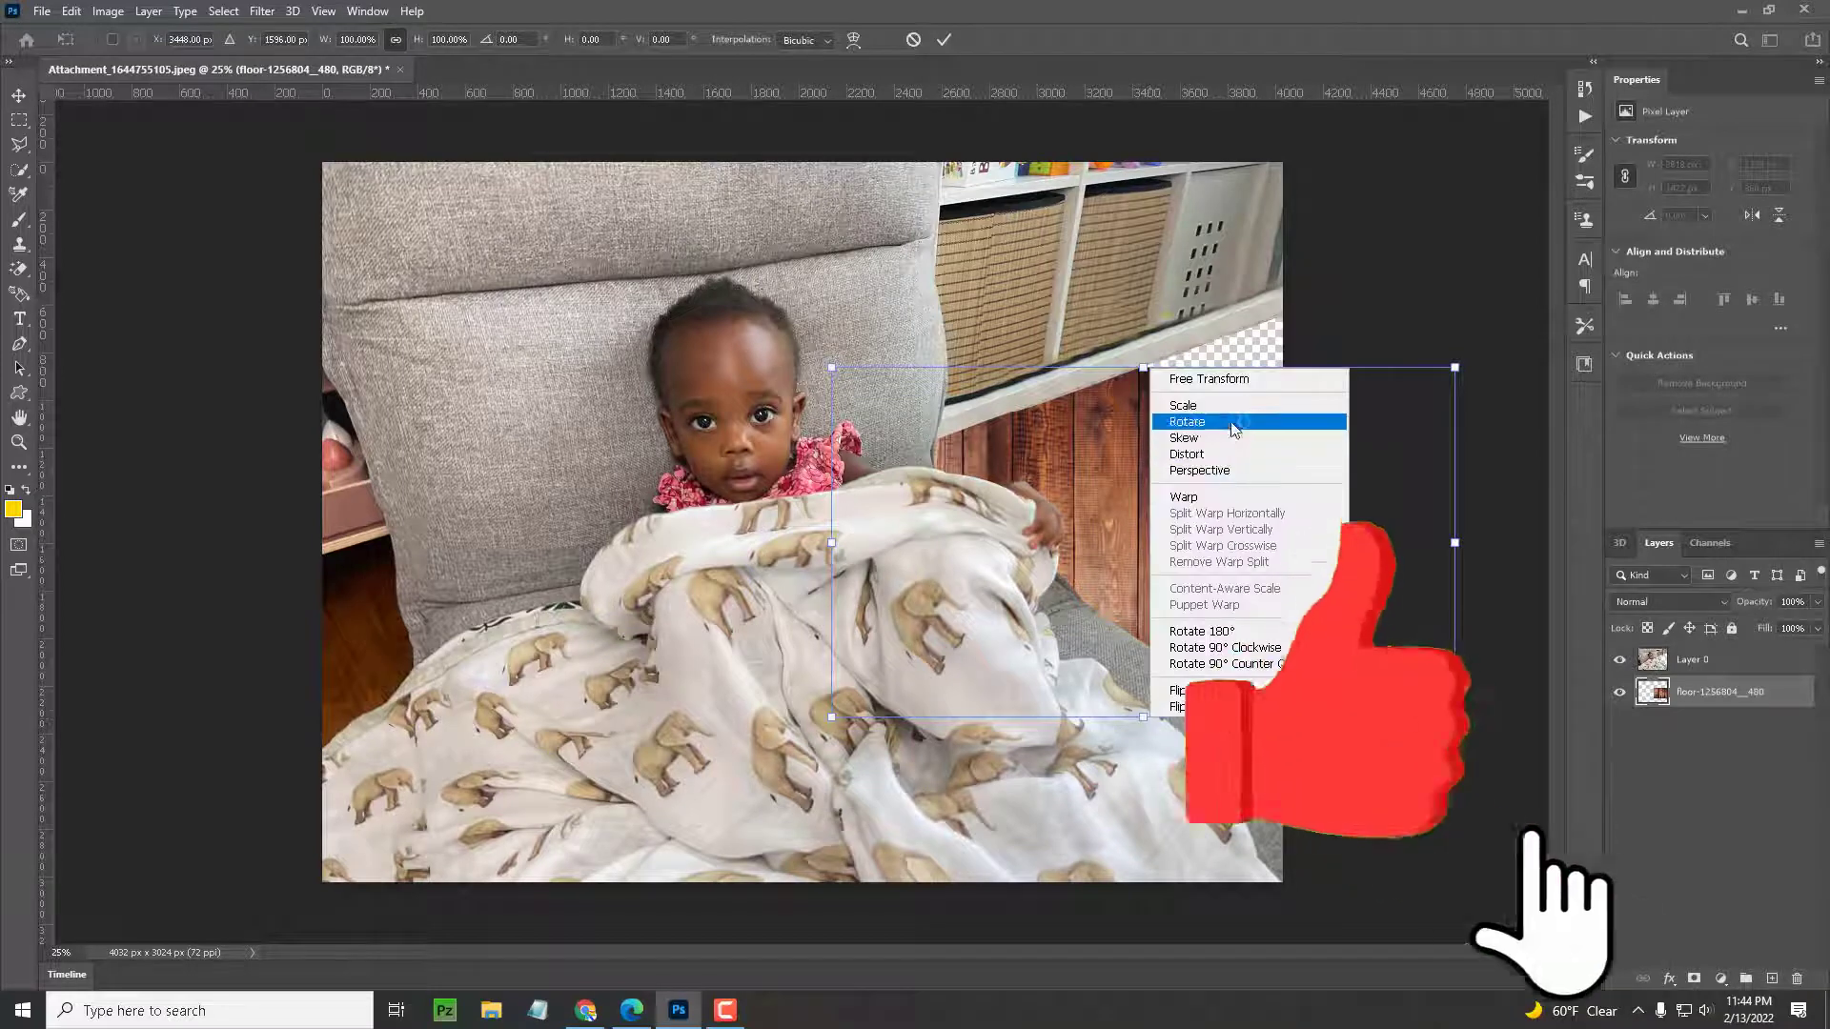
left_click(1213, 496)
left_click_drag(1455, 368, 1373, 251)
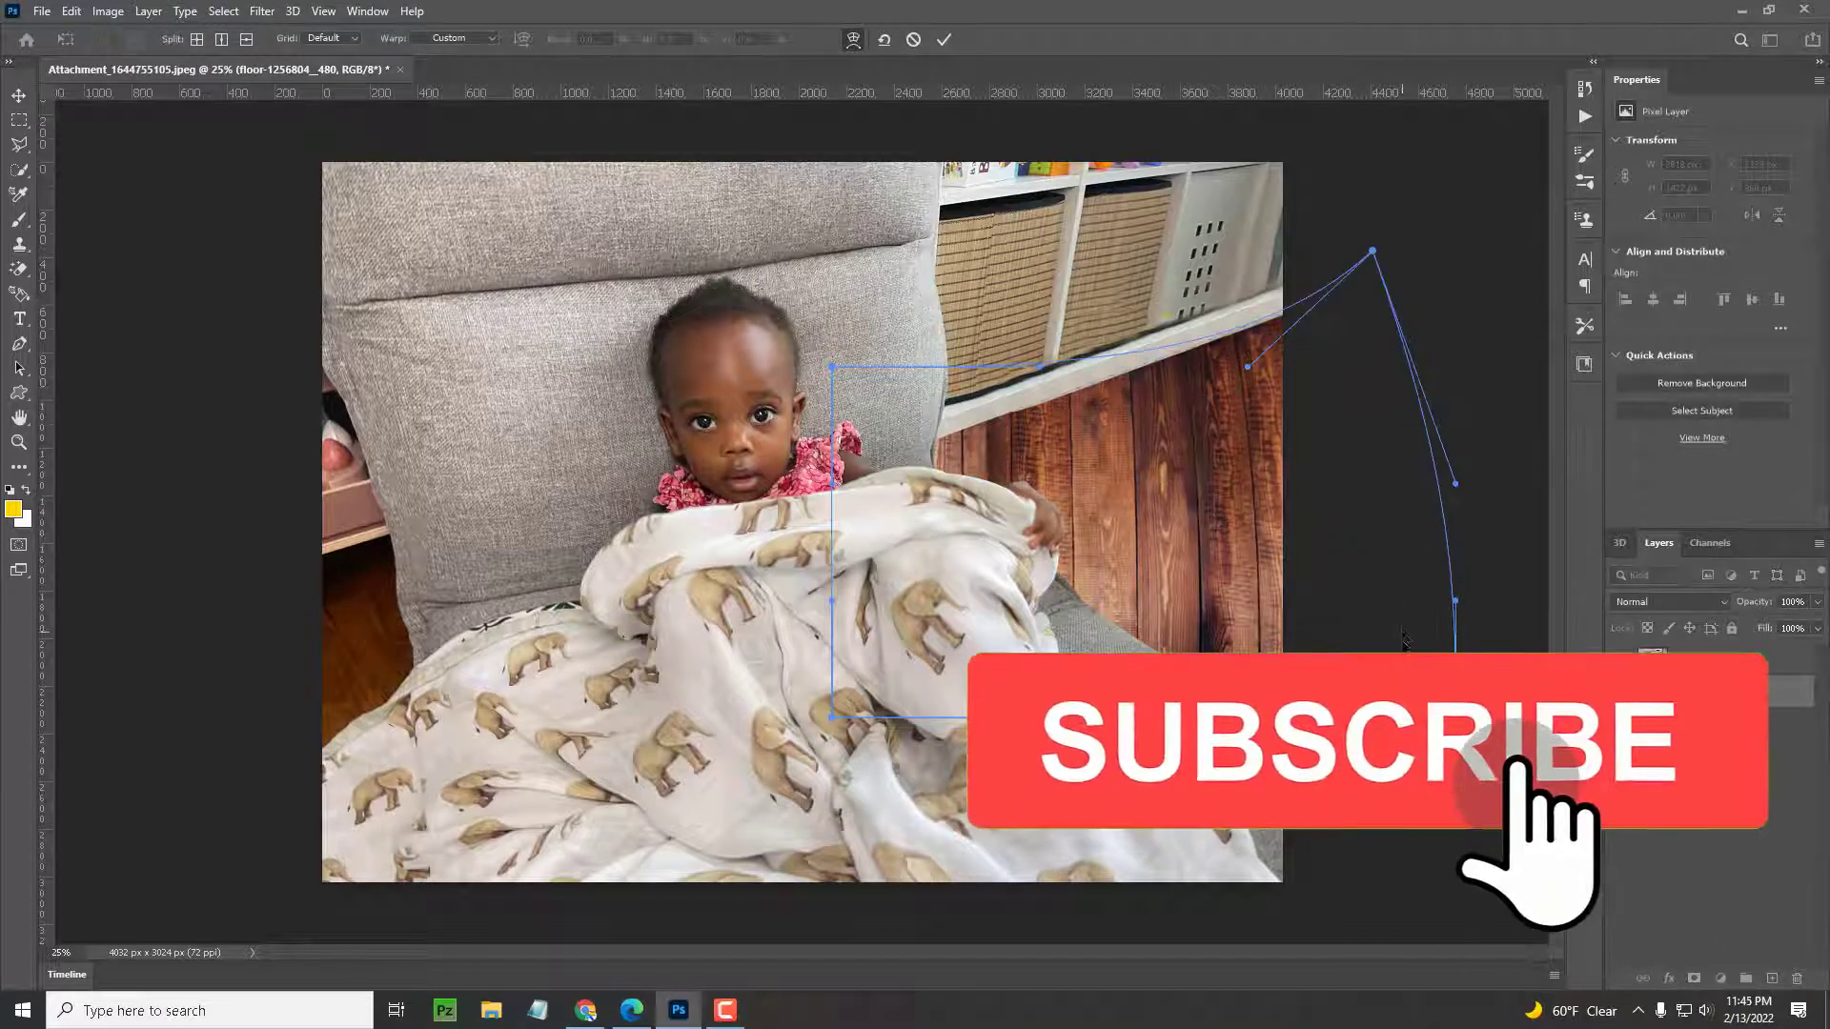
left_click_drag(1454, 728, 1443, 782)
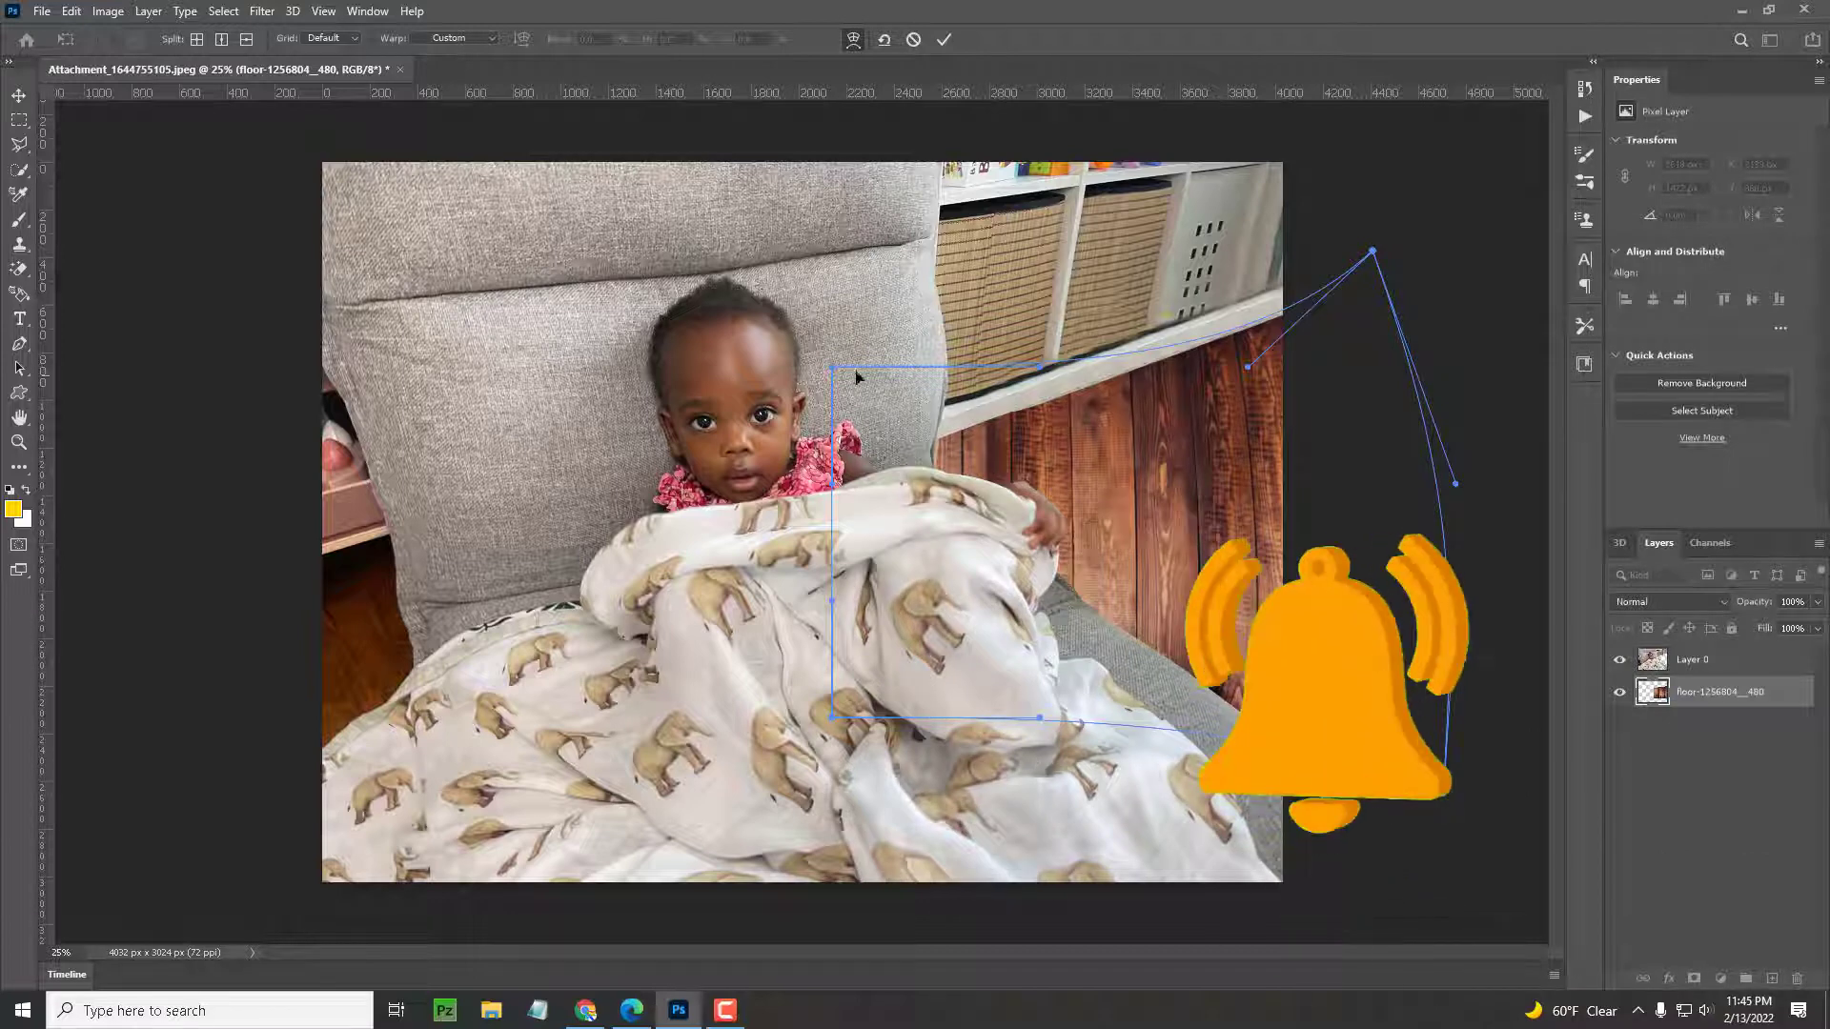
left_click_drag(835, 372, 805, 486)
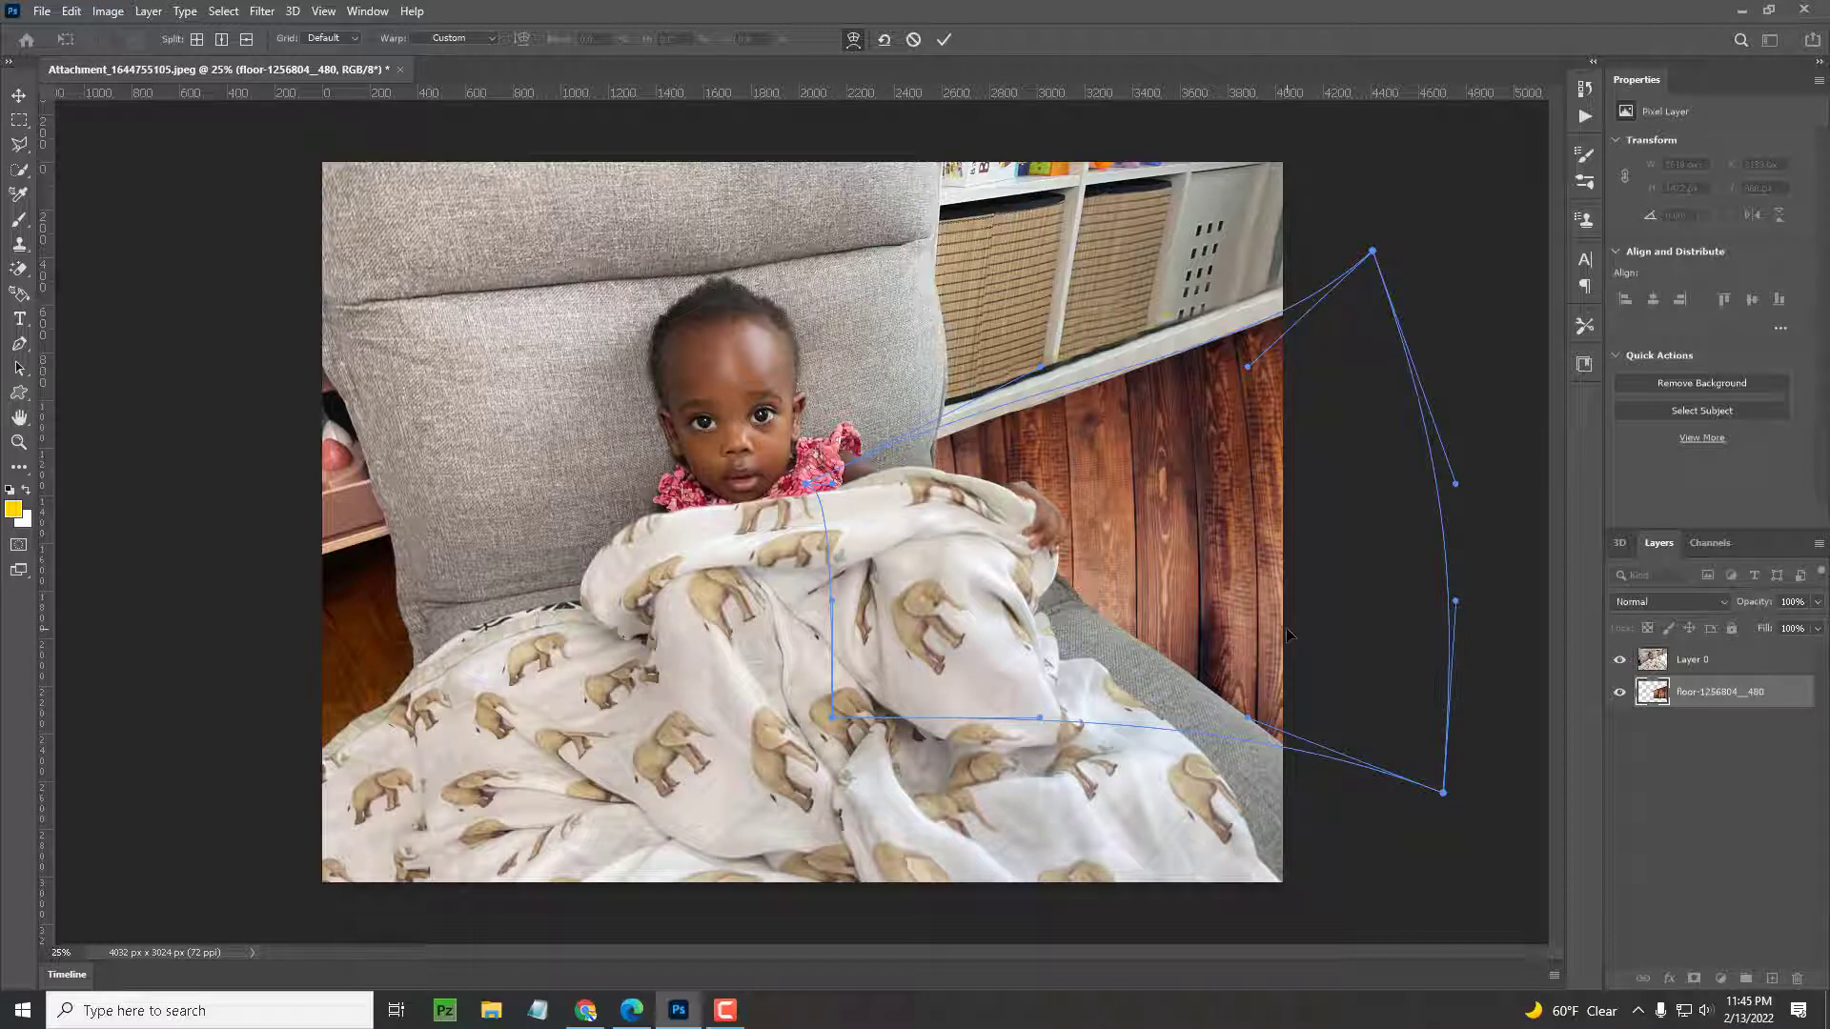
key("Return")
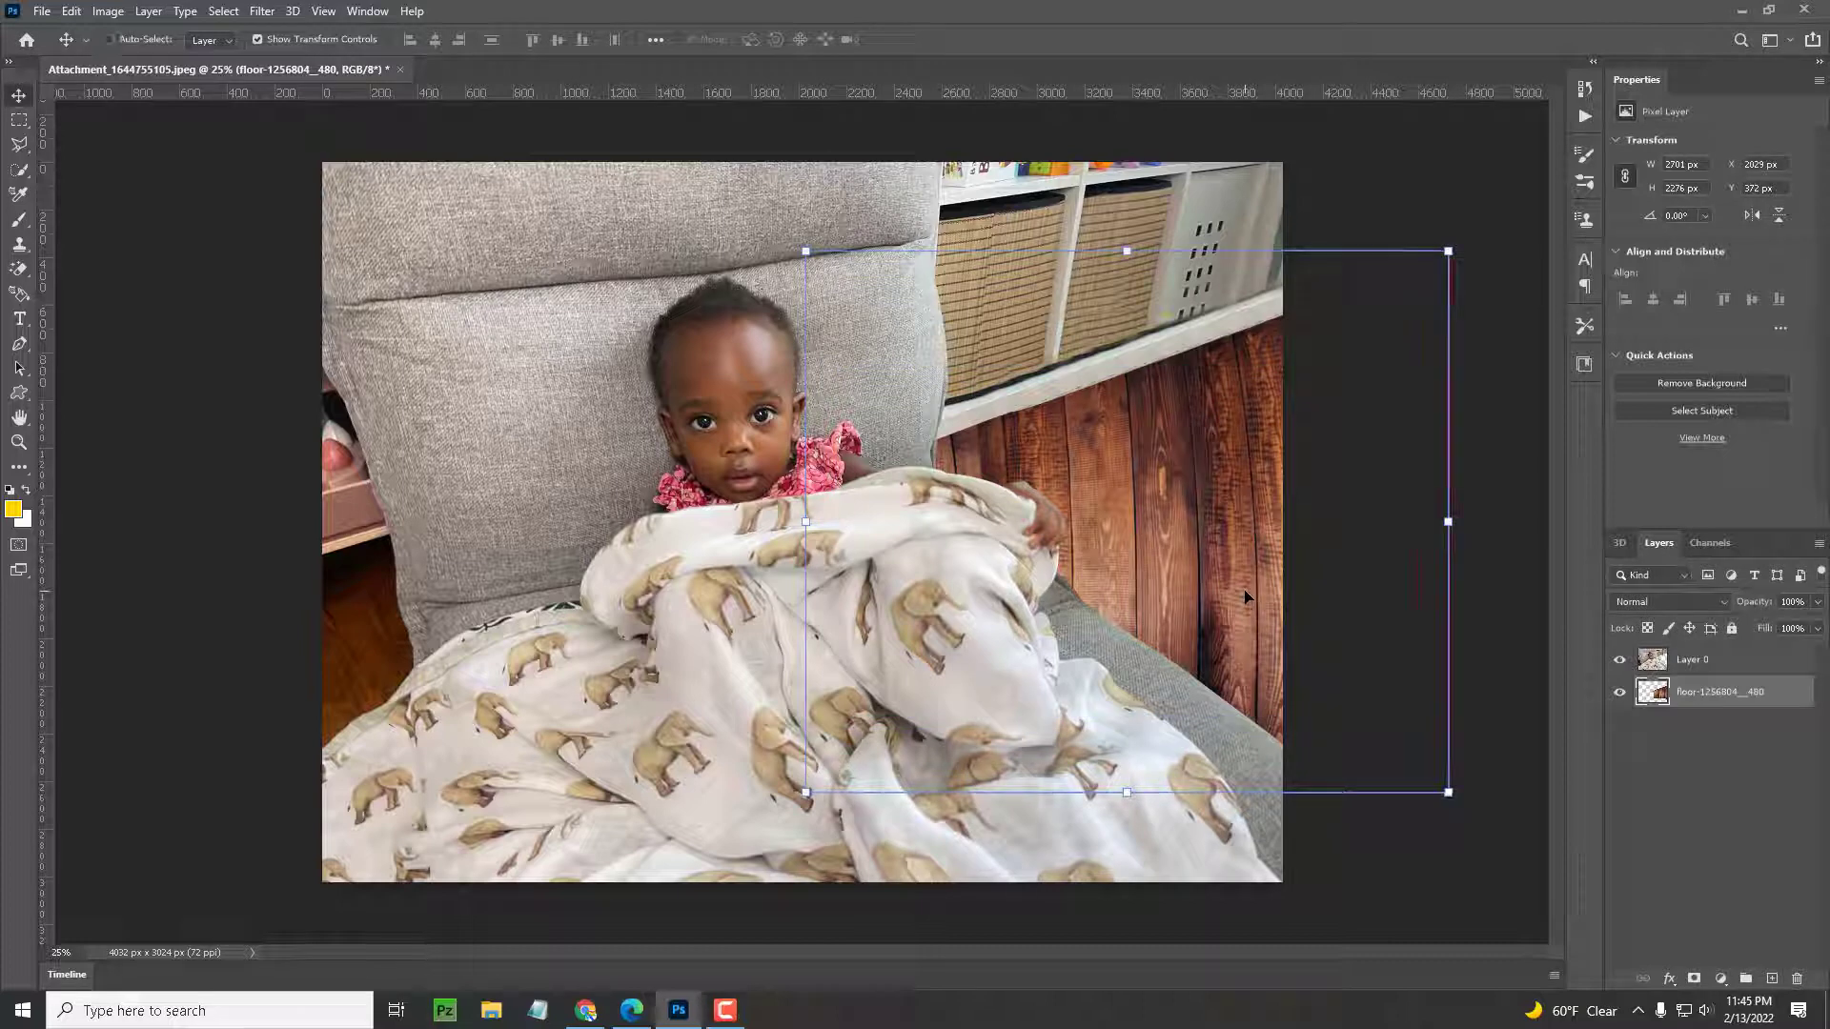
key("ctrl+bracketright")
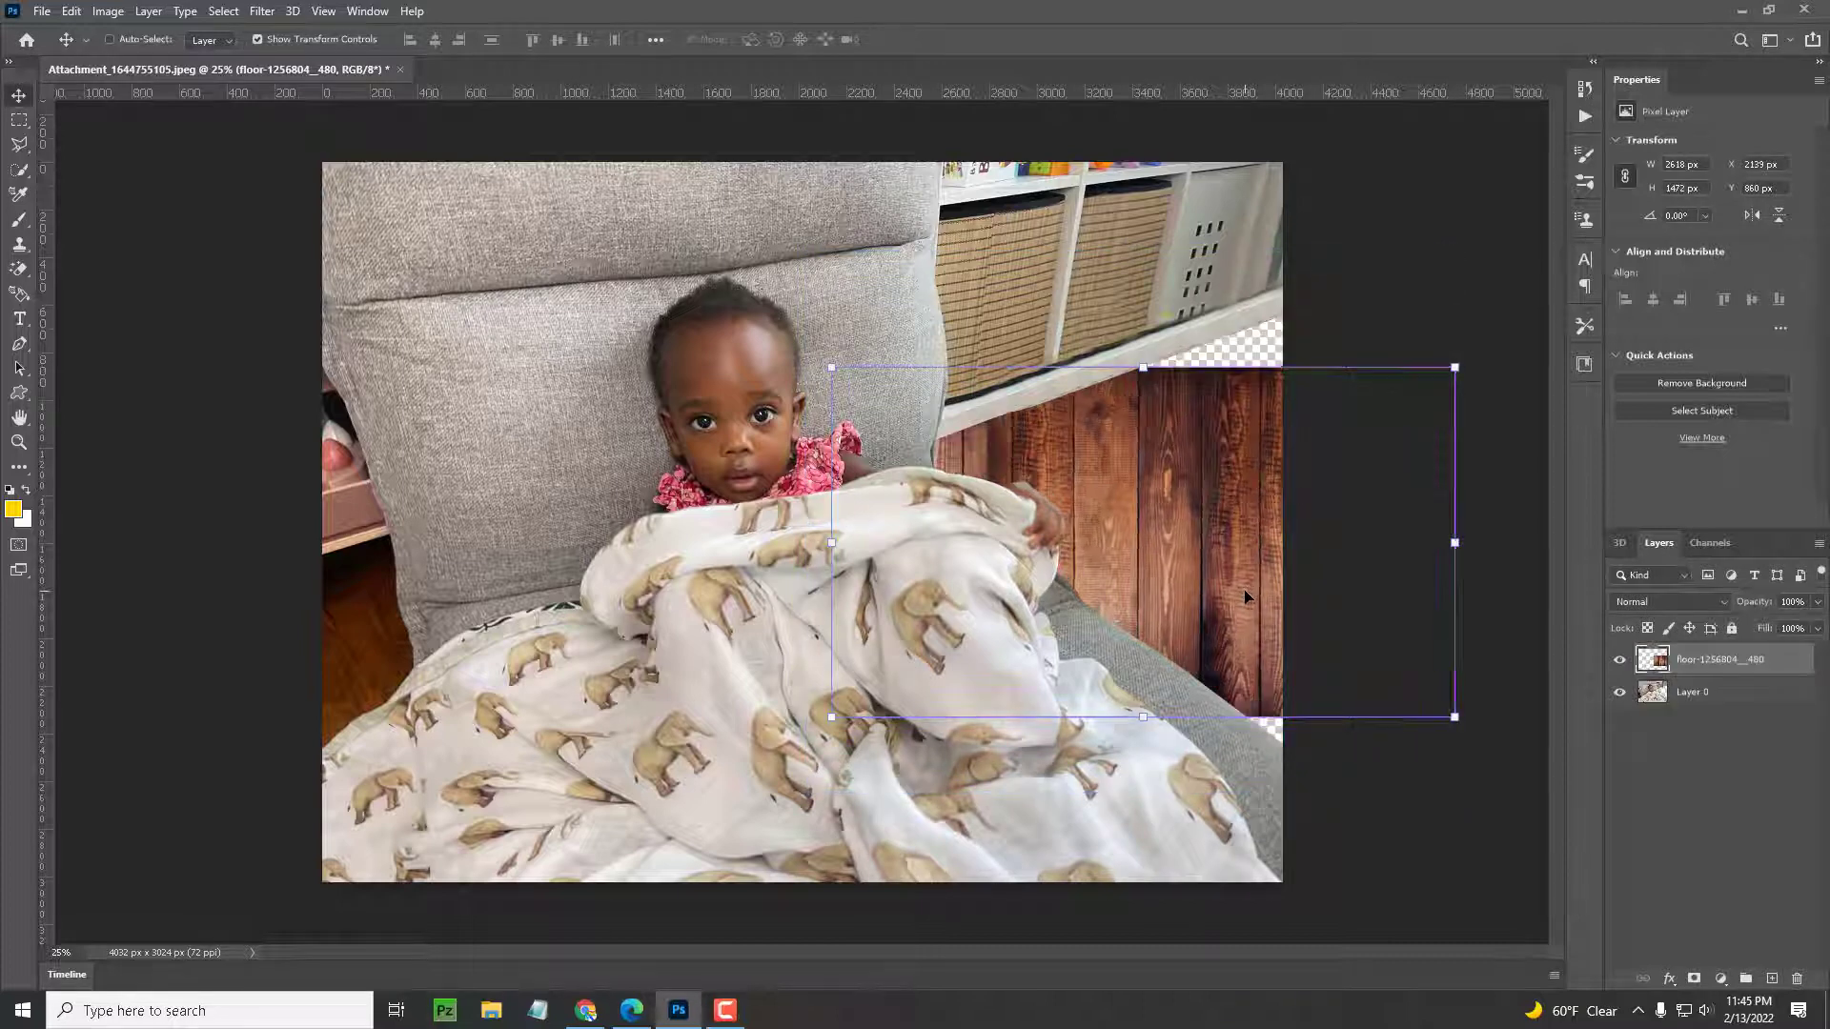
key("ctrl")
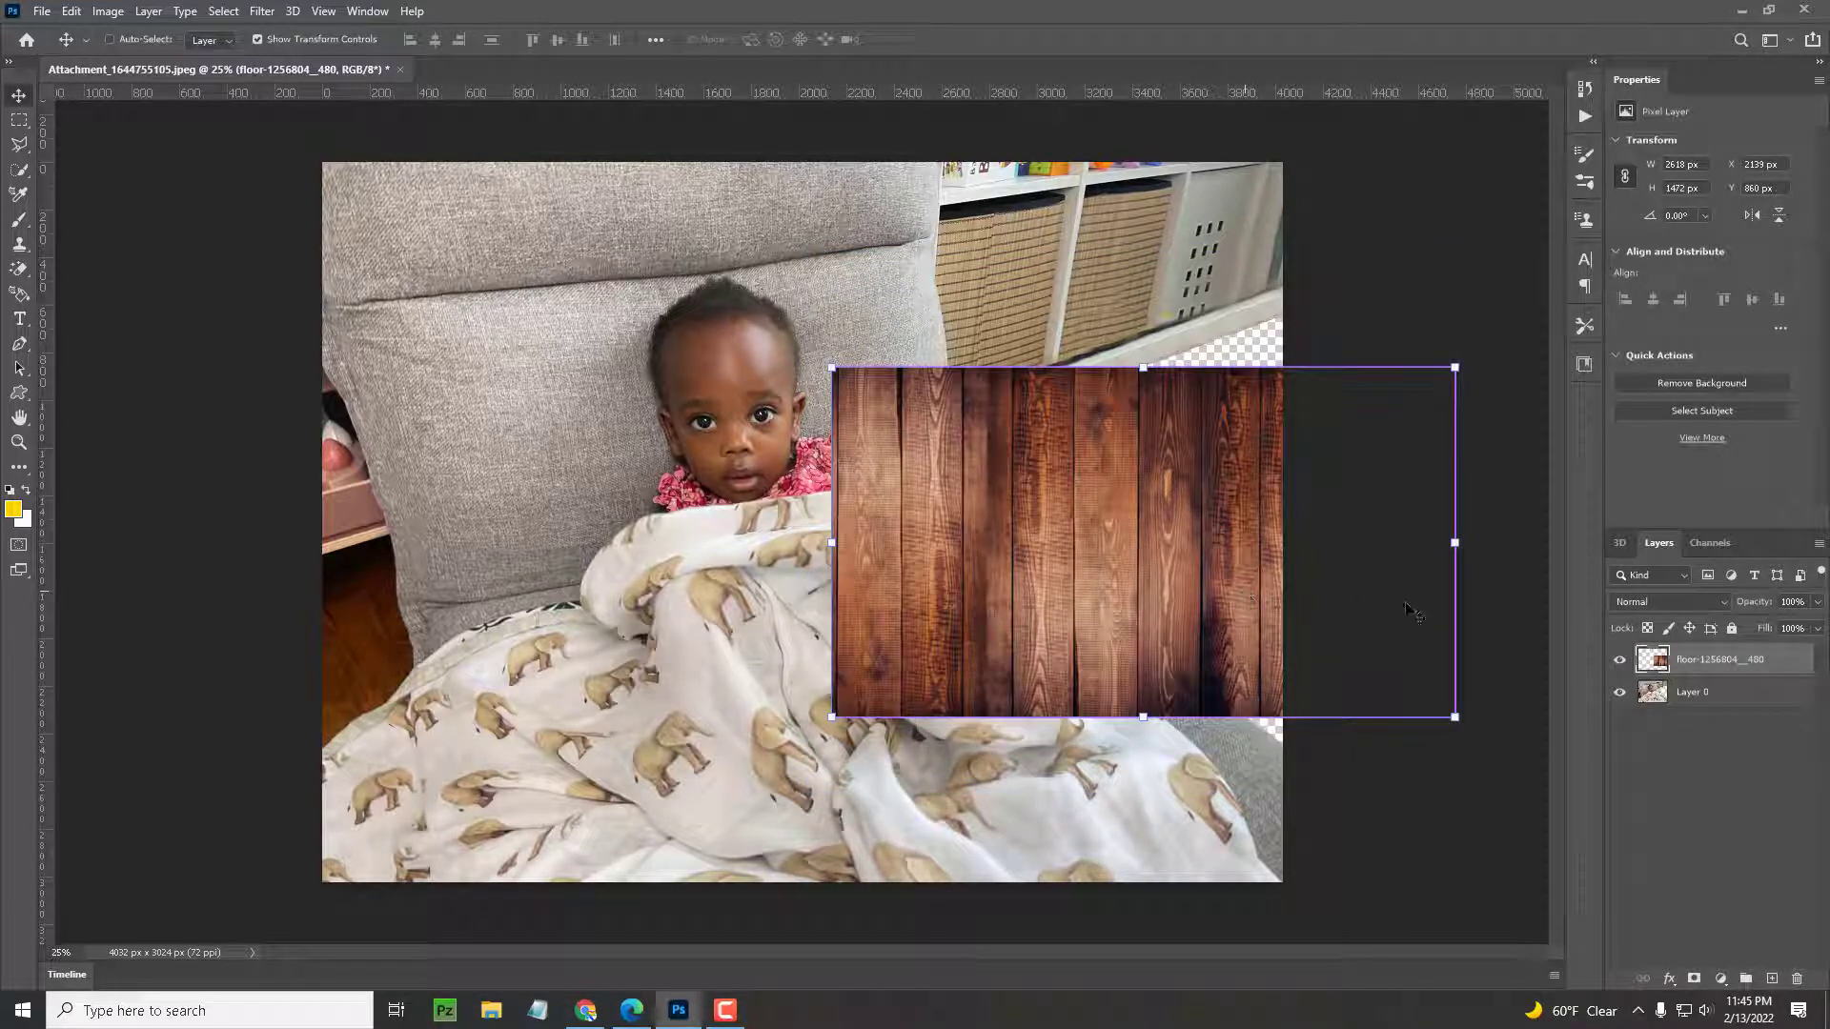
Lower the wood floor, rotate it by about -25.7°, and distort its corners to cover the area beside the chair.
left_click_drag(1085, 546, 1068, 603)
left_click_drag(1194, 785, 1282, 745)
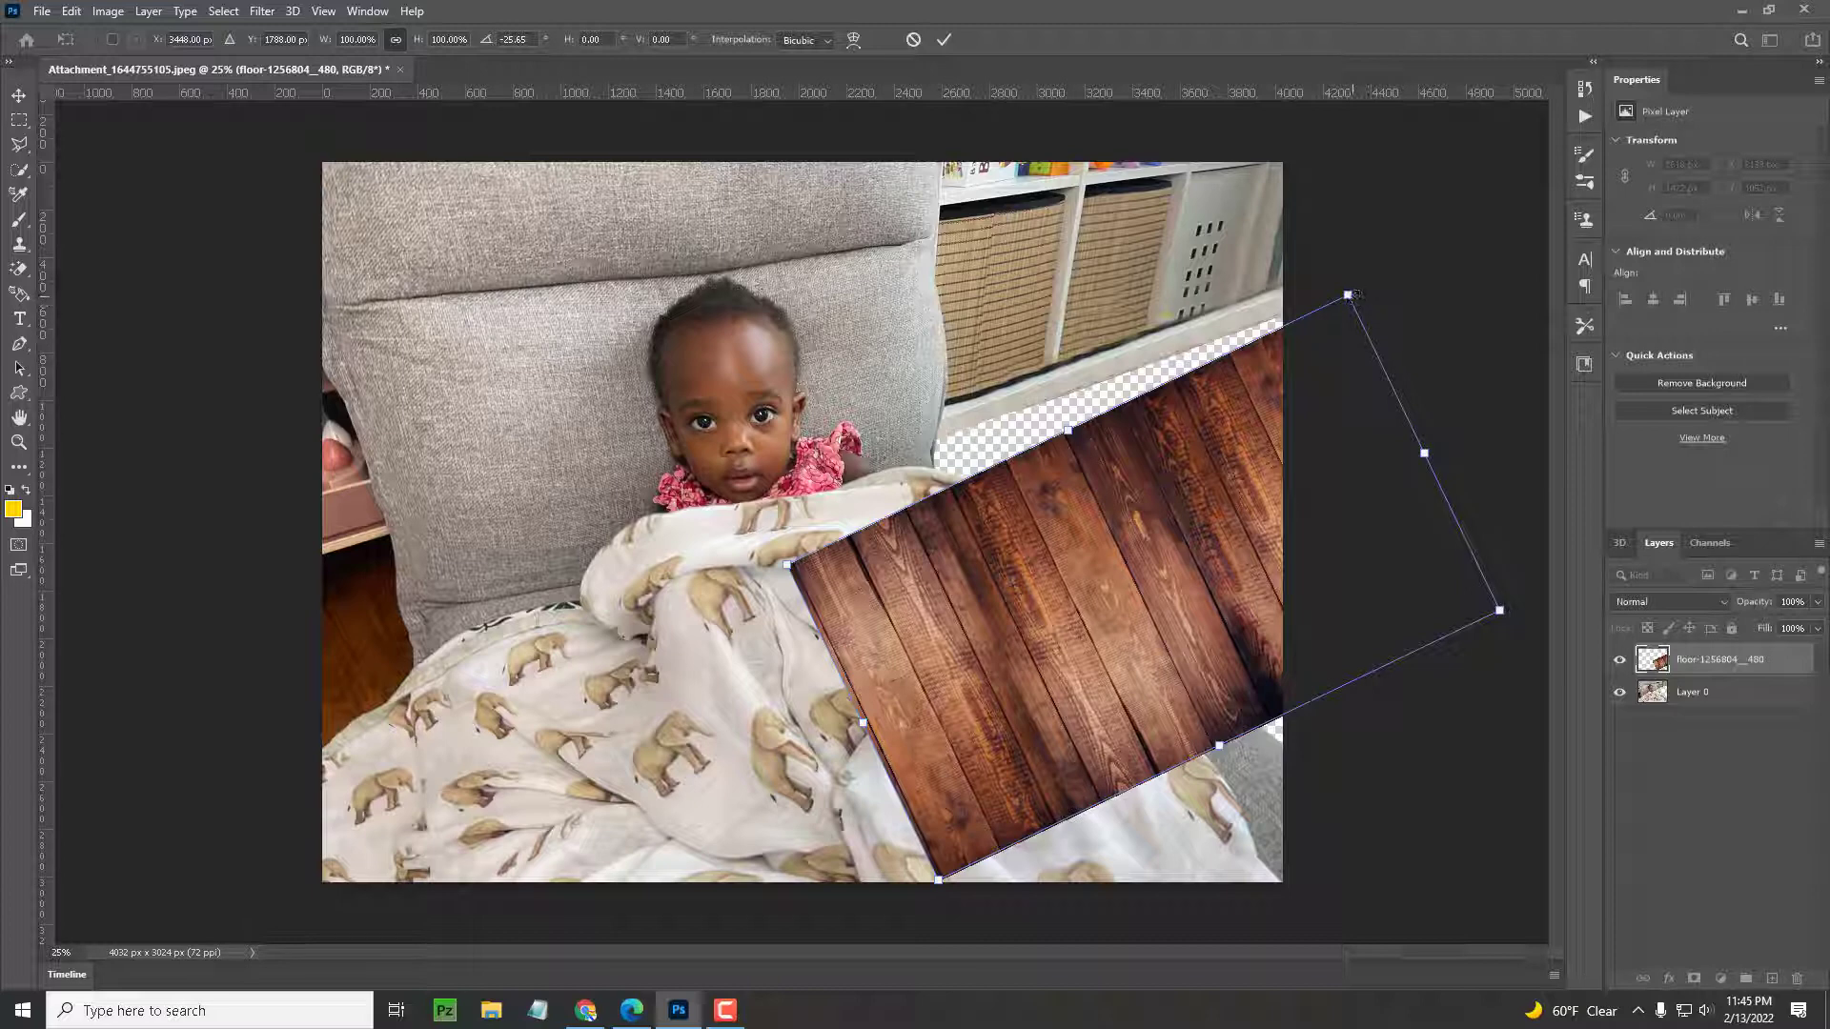
left_click_drag(1352, 305, 1353, 250)
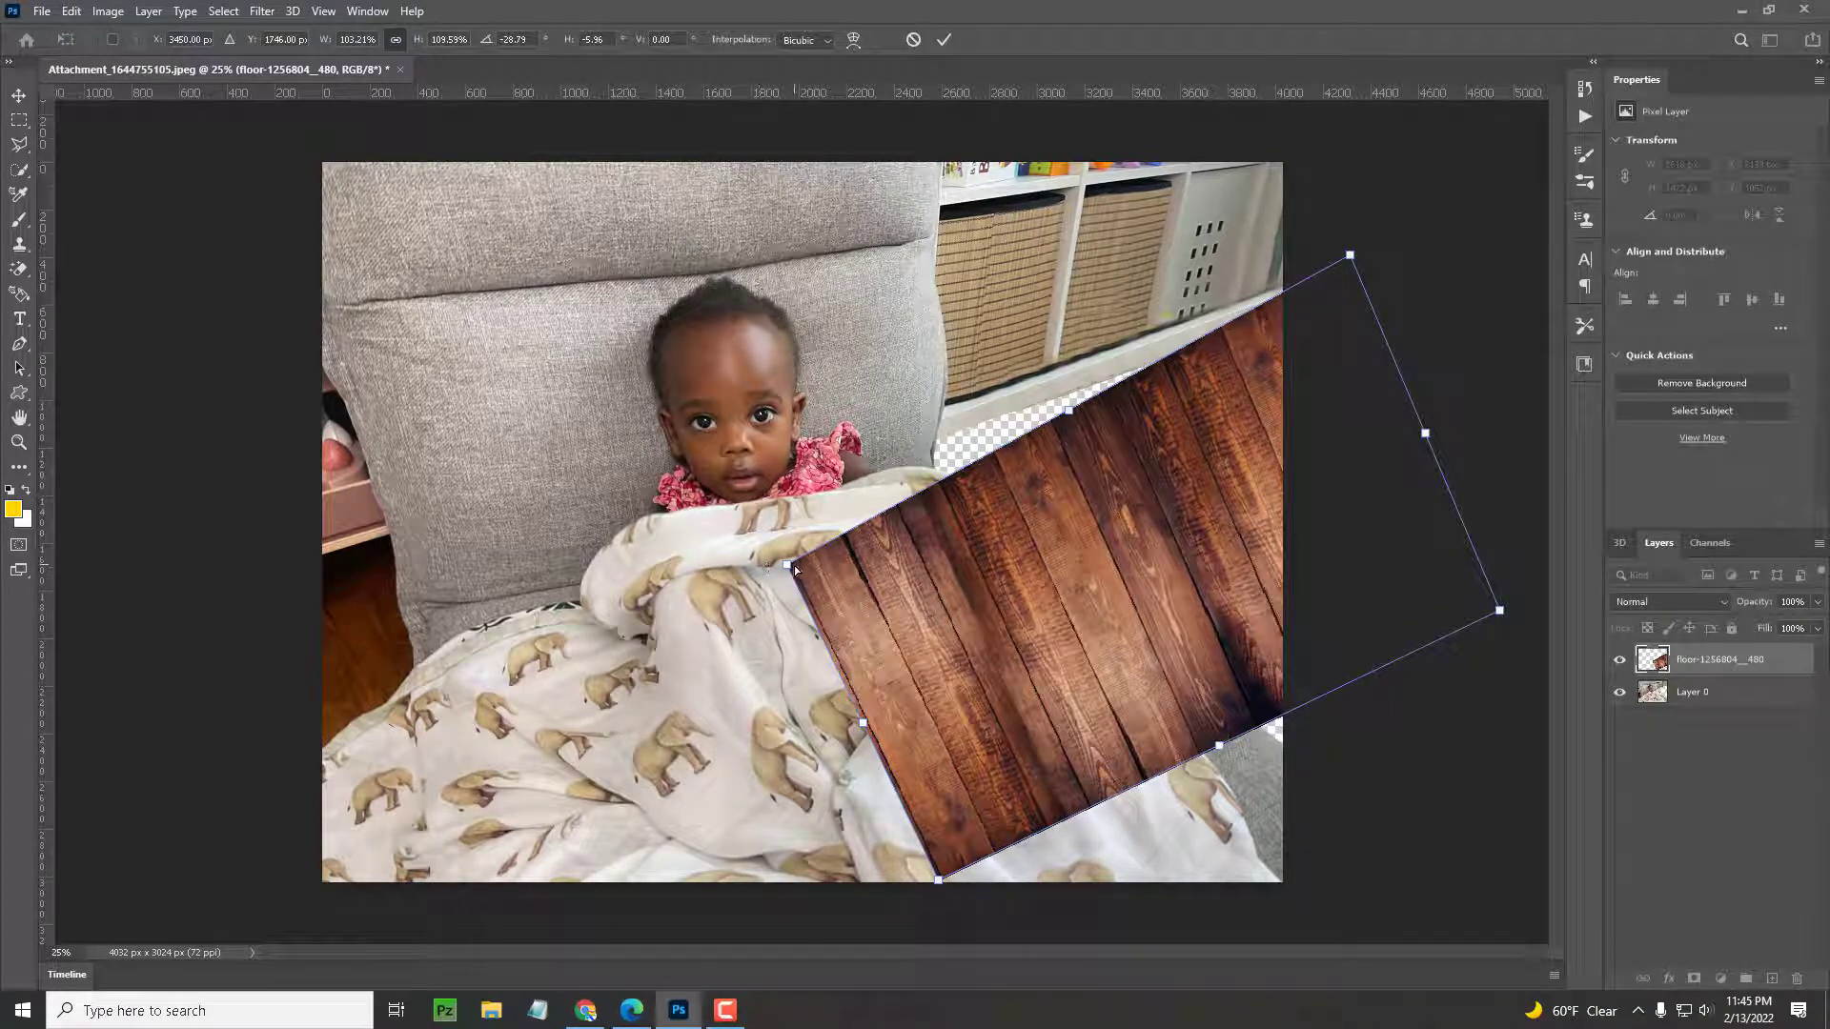
left_click_drag(791, 564, 847, 375)
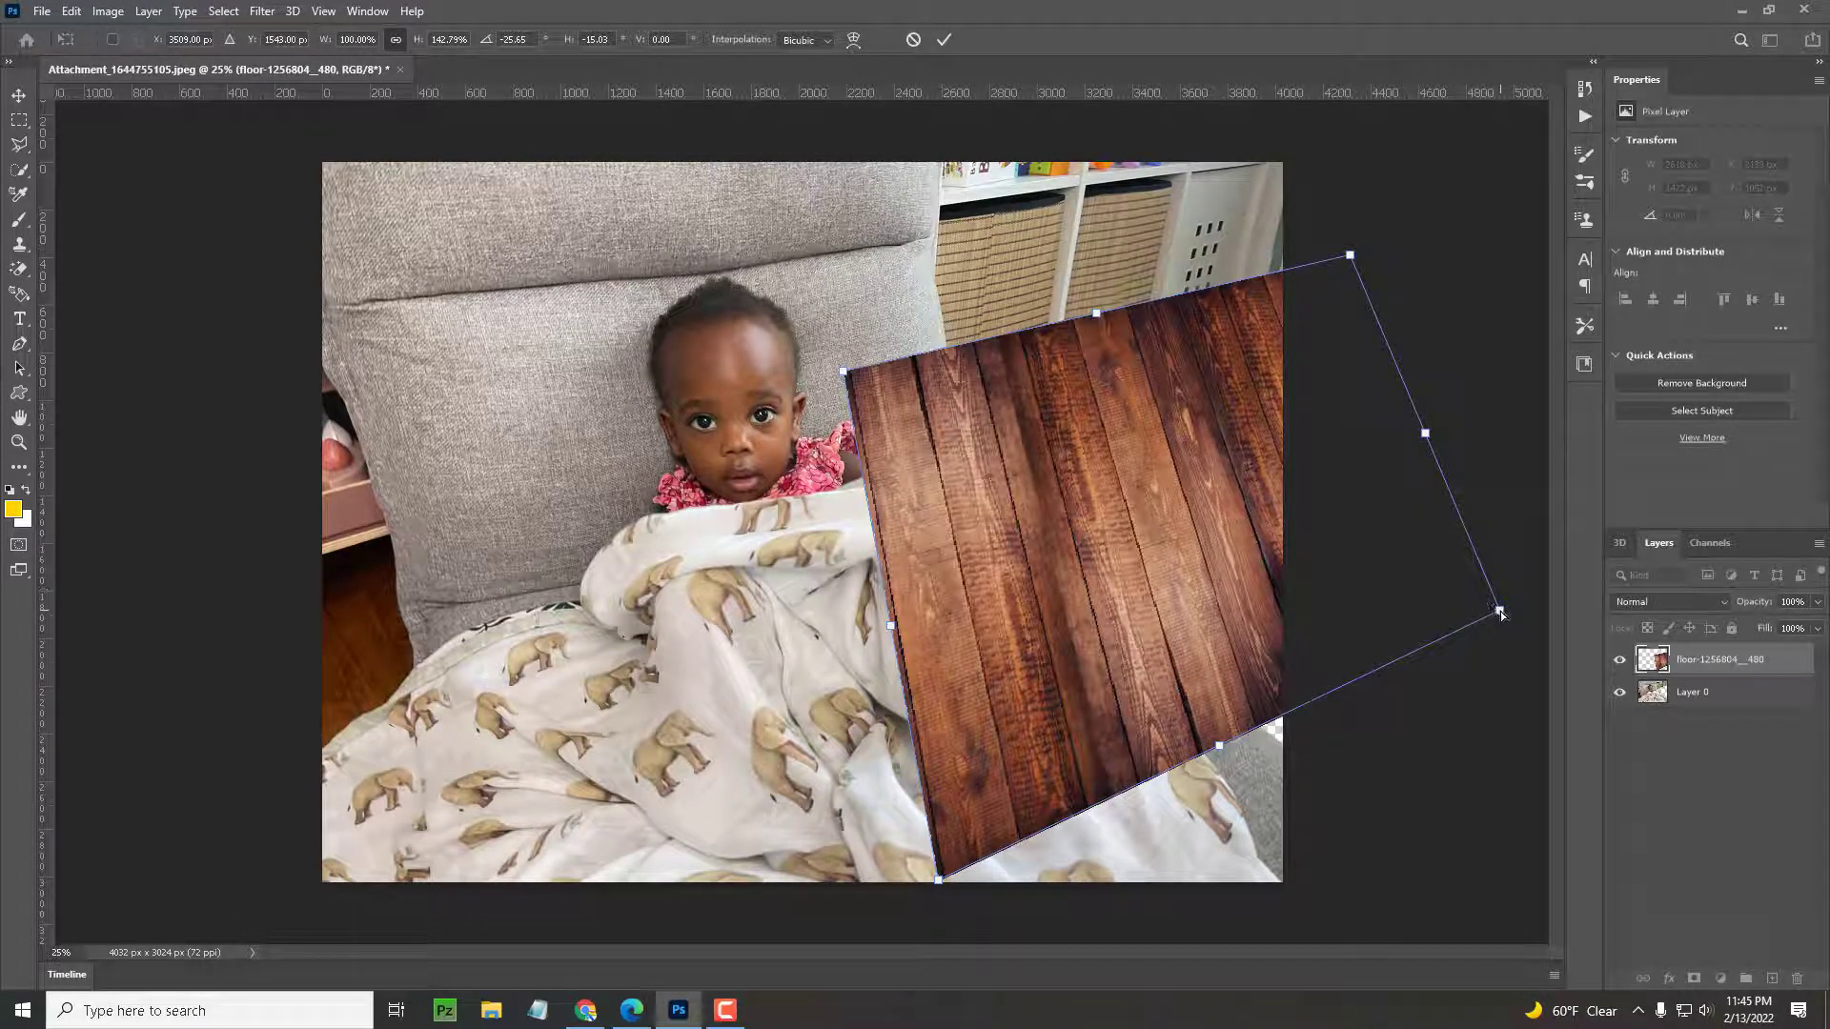
left_click_drag(1495, 610, 1458, 549)
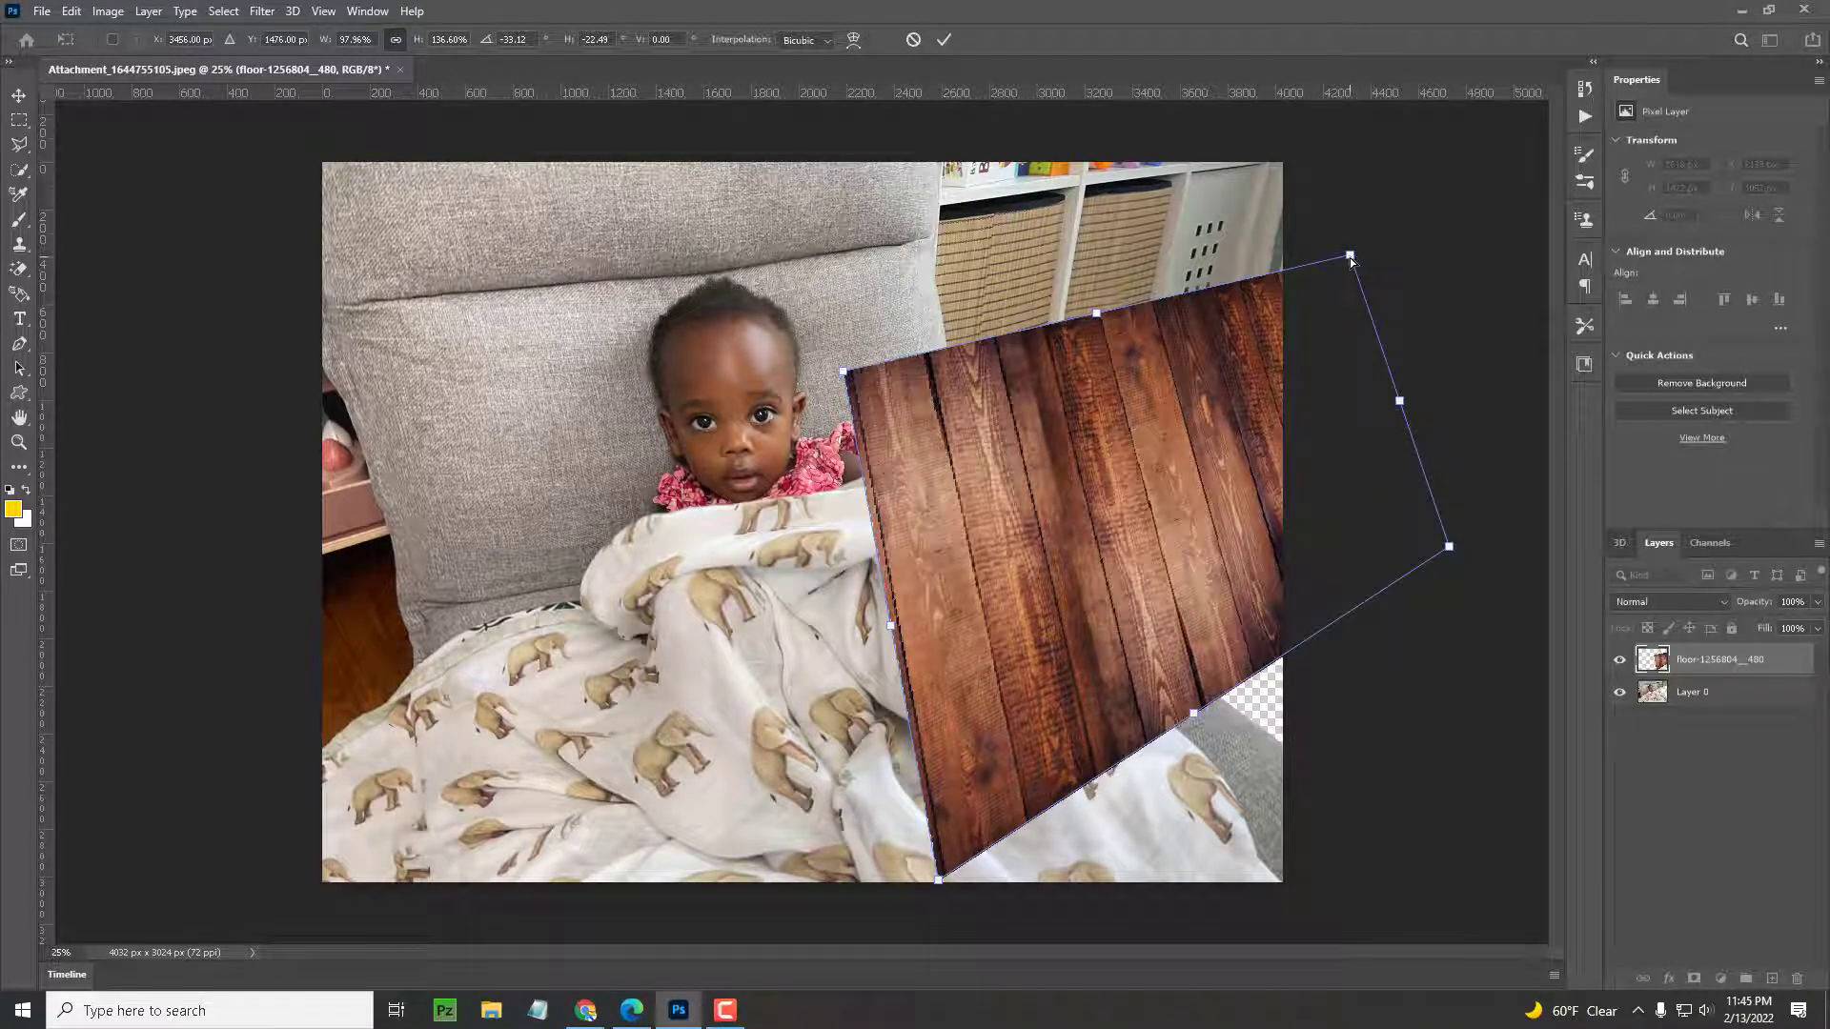
Distort the wood floor's corners further so the planks fan diagonally away from the shelf, extending past the canvas edges, and apply the transform.
left_click_drag(1351, 258, 1299, 340)
left_click_drag(843, 377, 749, 459)
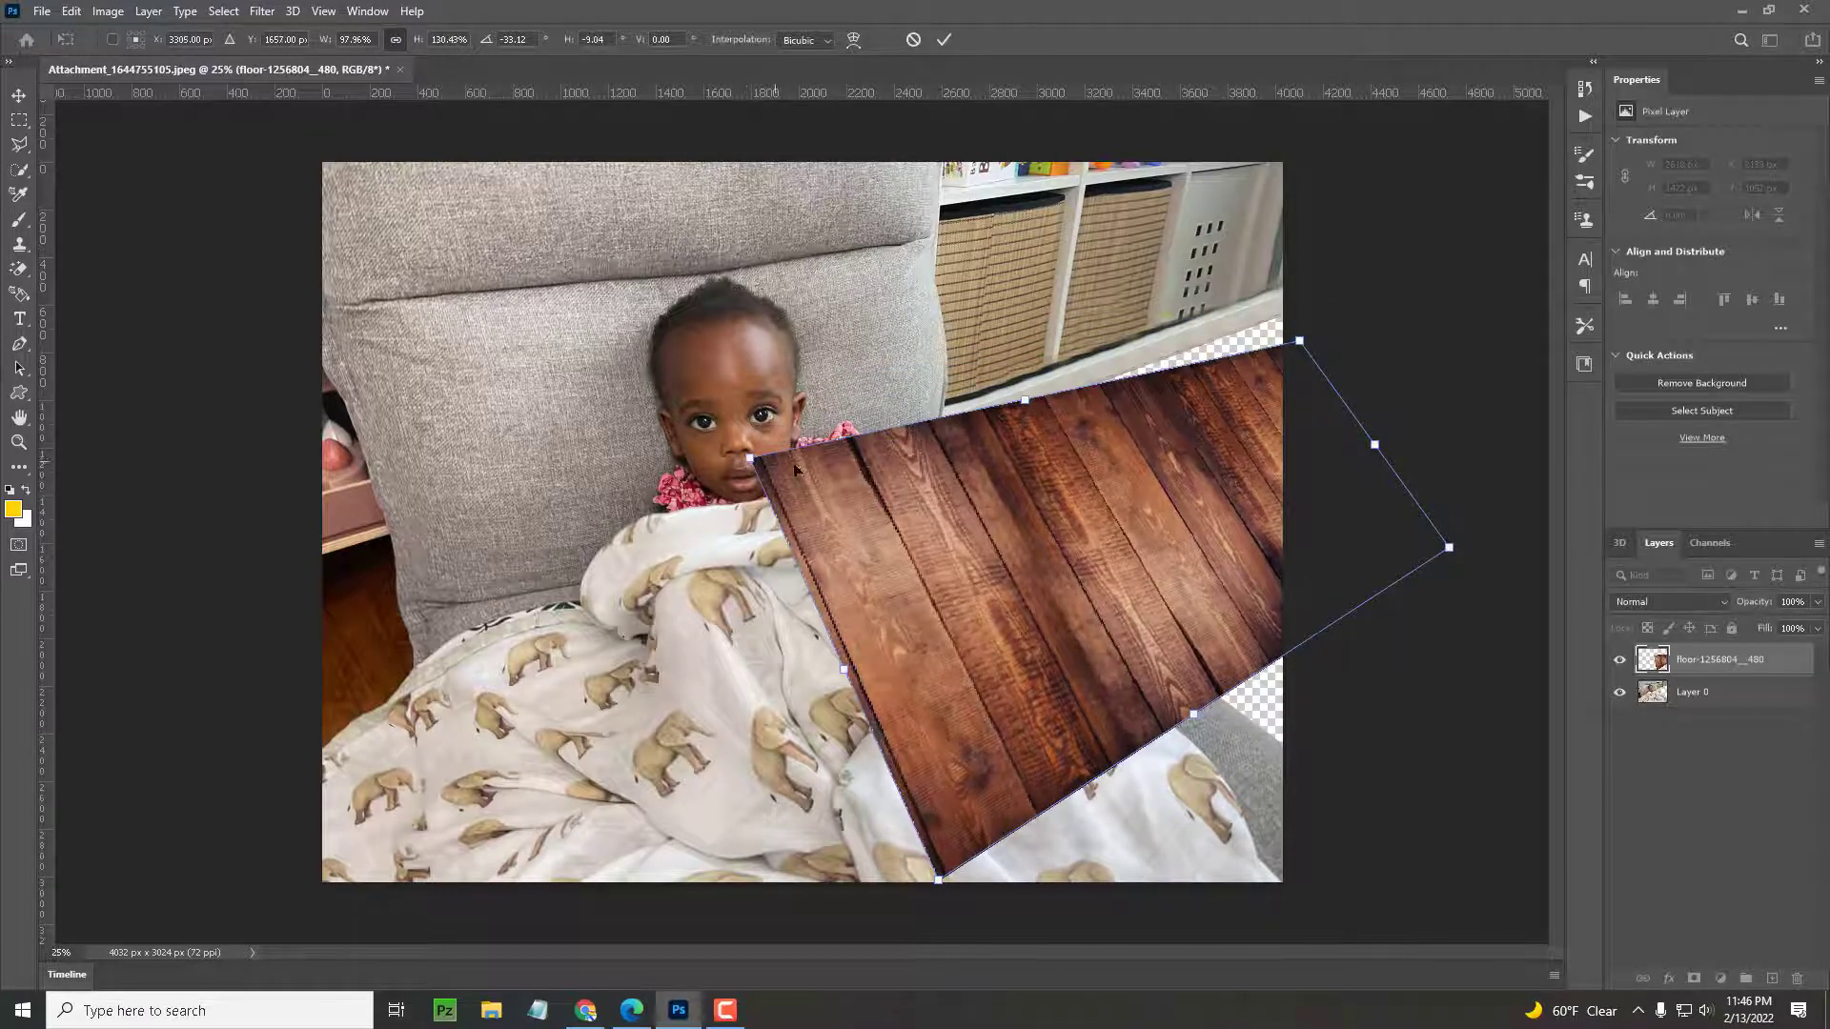
left_click_drag(940, 881, 1150, 967)
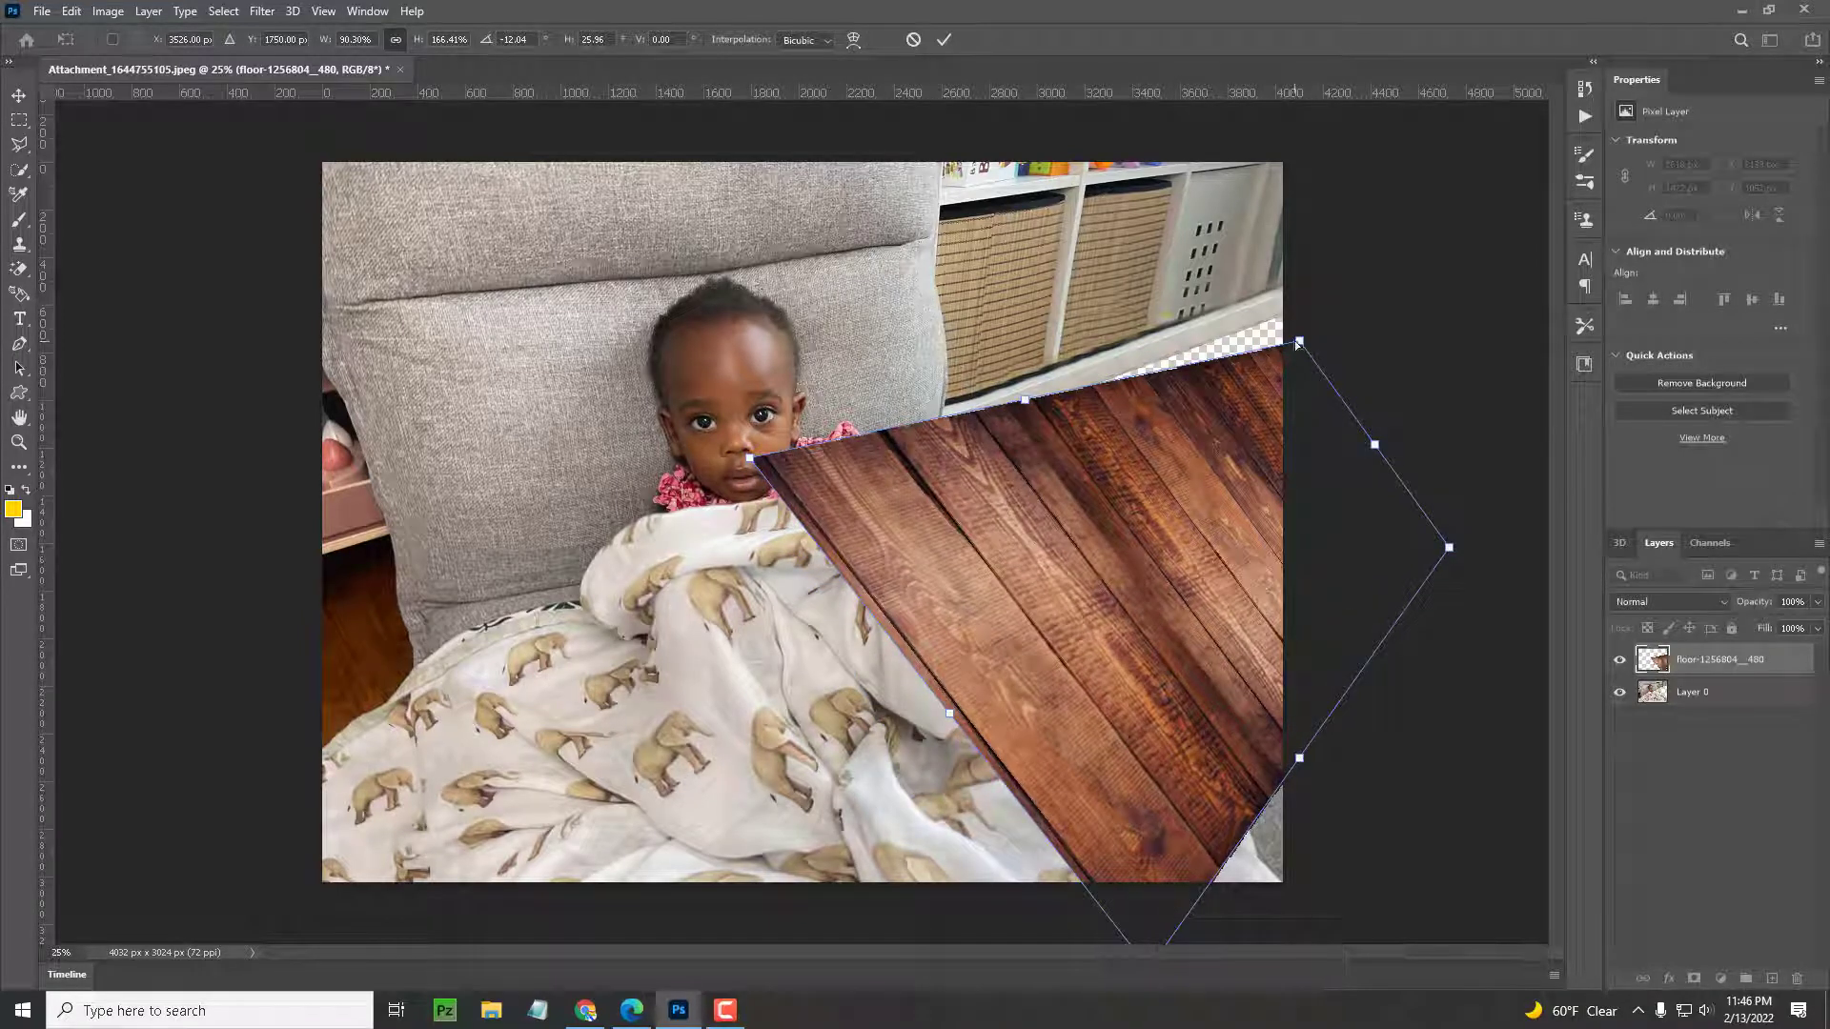
left_click_drag(1299, 341, 1271, 289)
left_click_drag(1449, 549, 1459, 551)
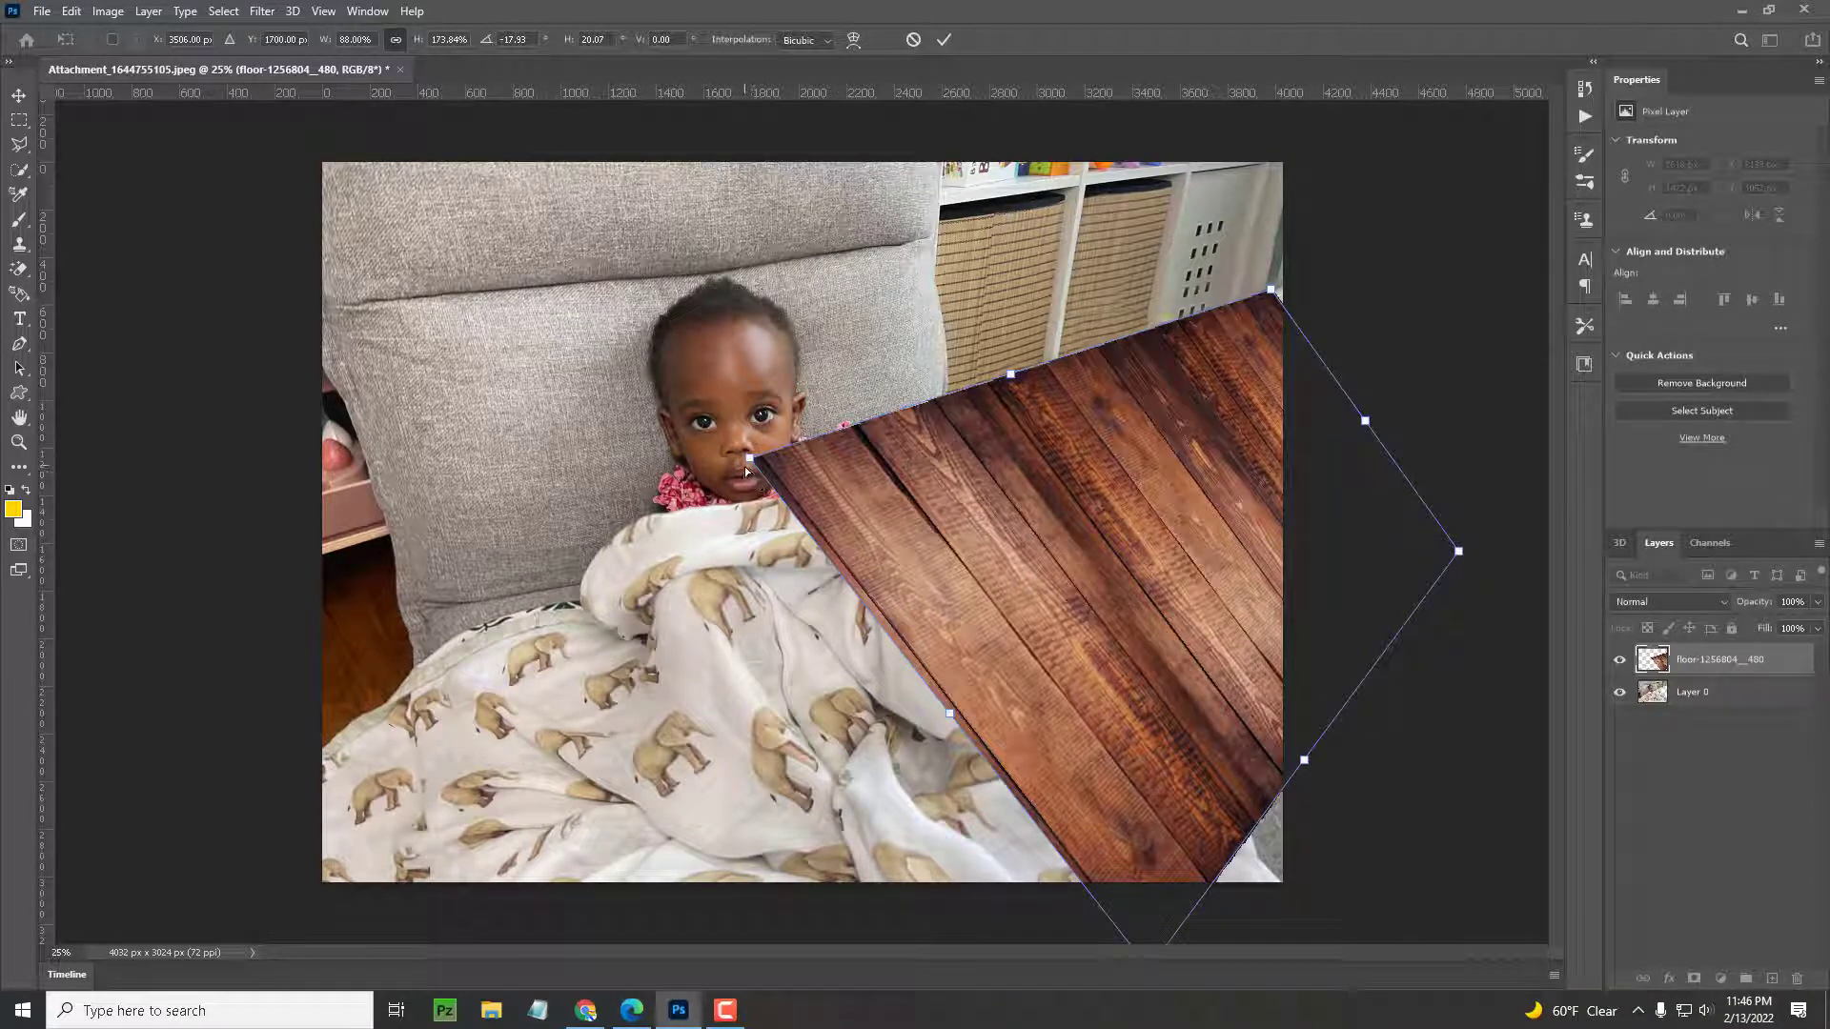
left_click_drag(747, 472, 525, 485)
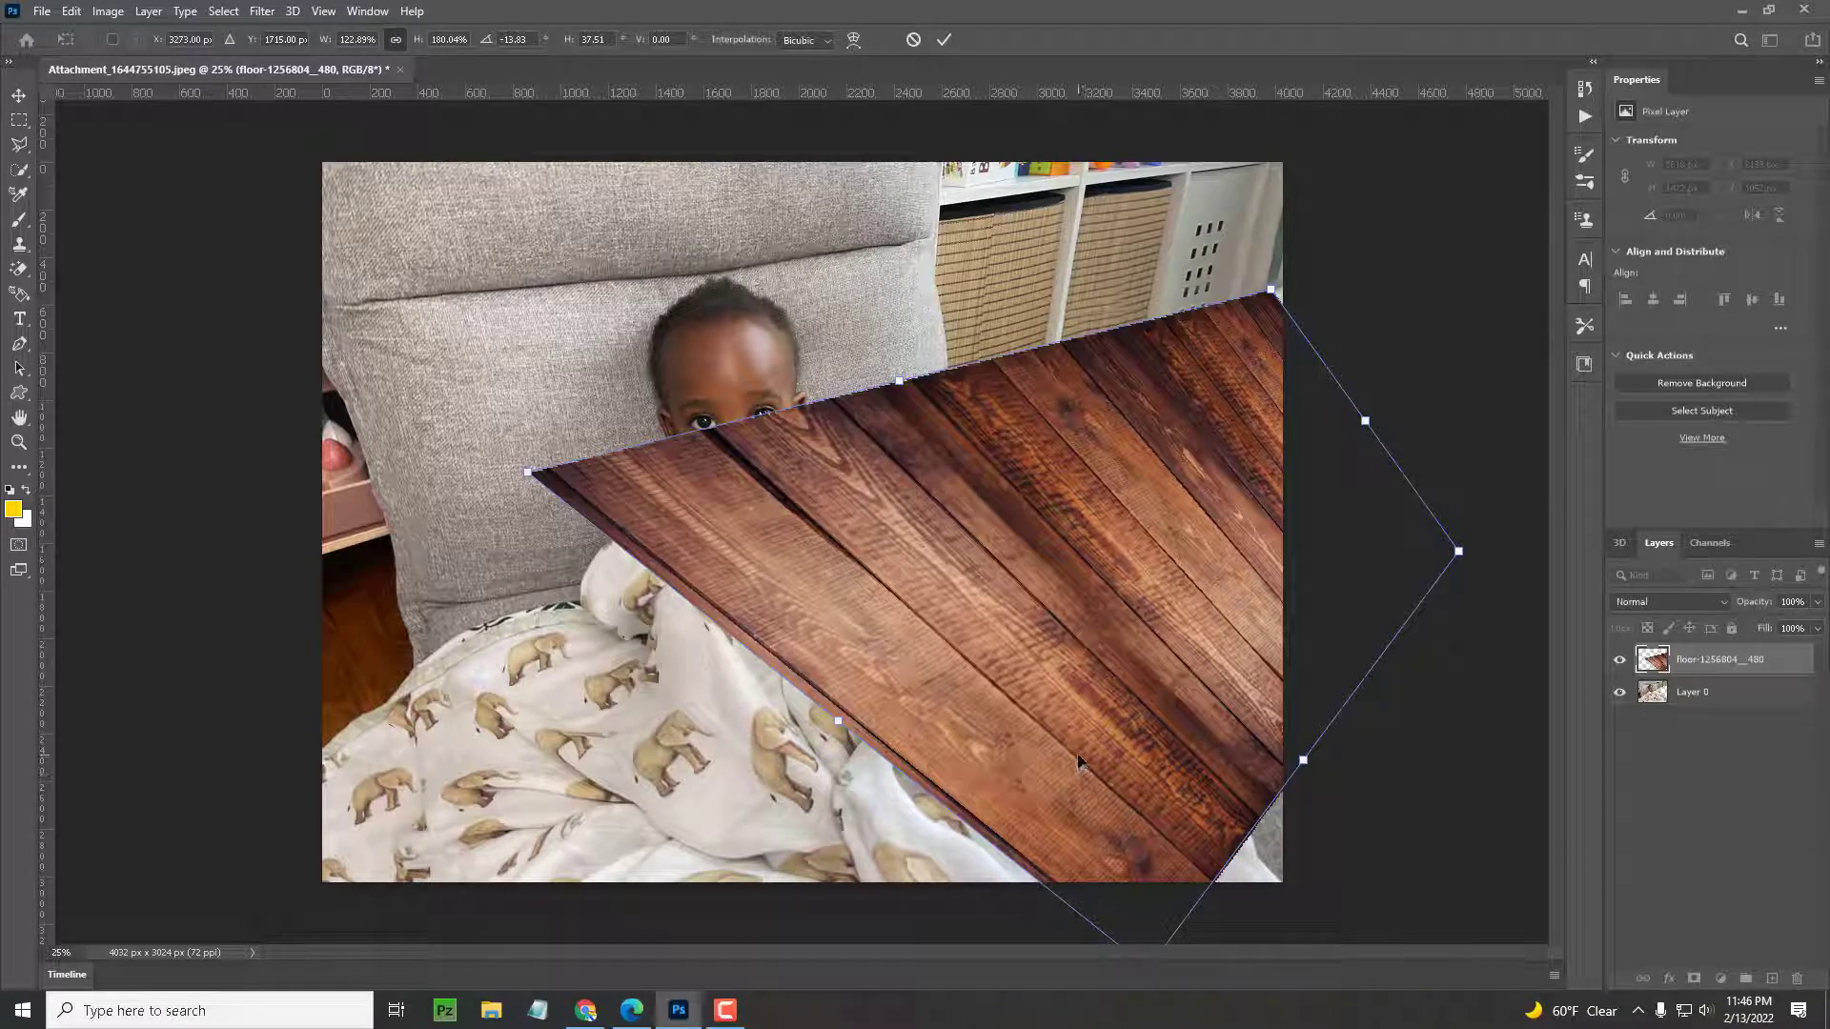
key("Return")
Shift the wood floor 240 px right and 164 px up, and place its layer below Layer 0.
left_click_drag(1134, 678, 1193, 639)
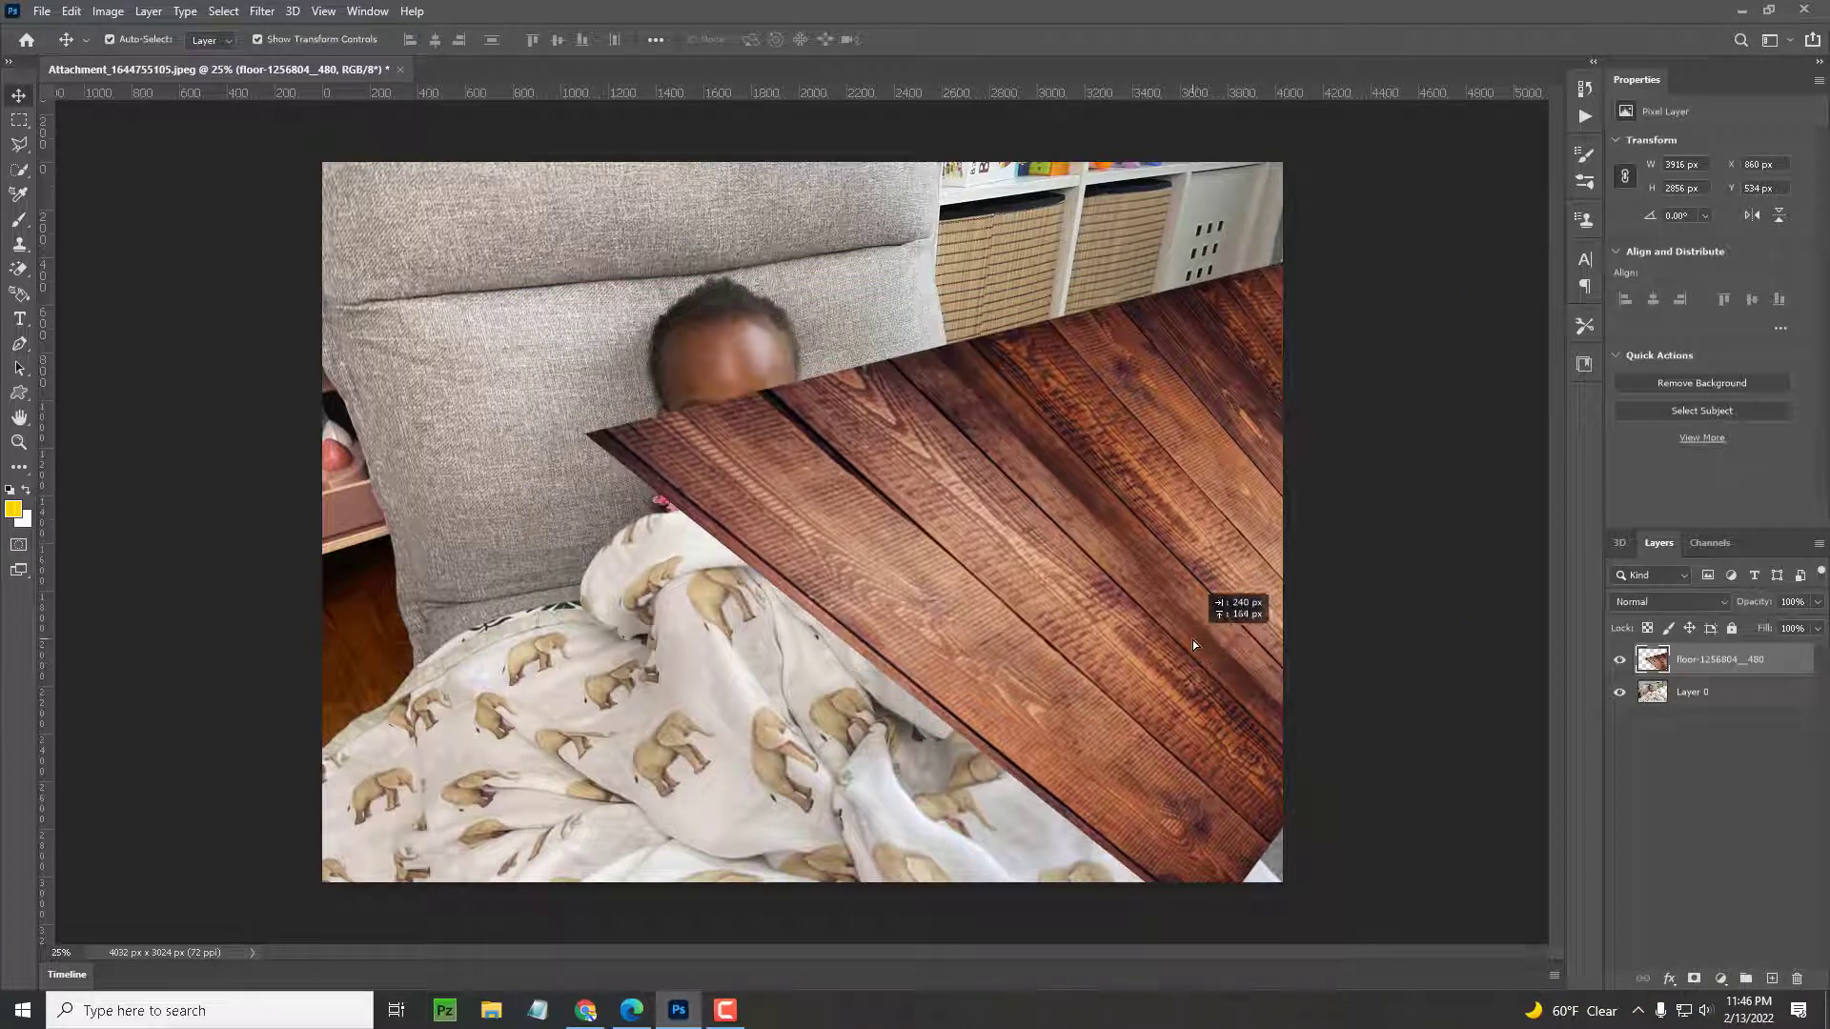
left_click_drag(1765, 661, 1755, 719)
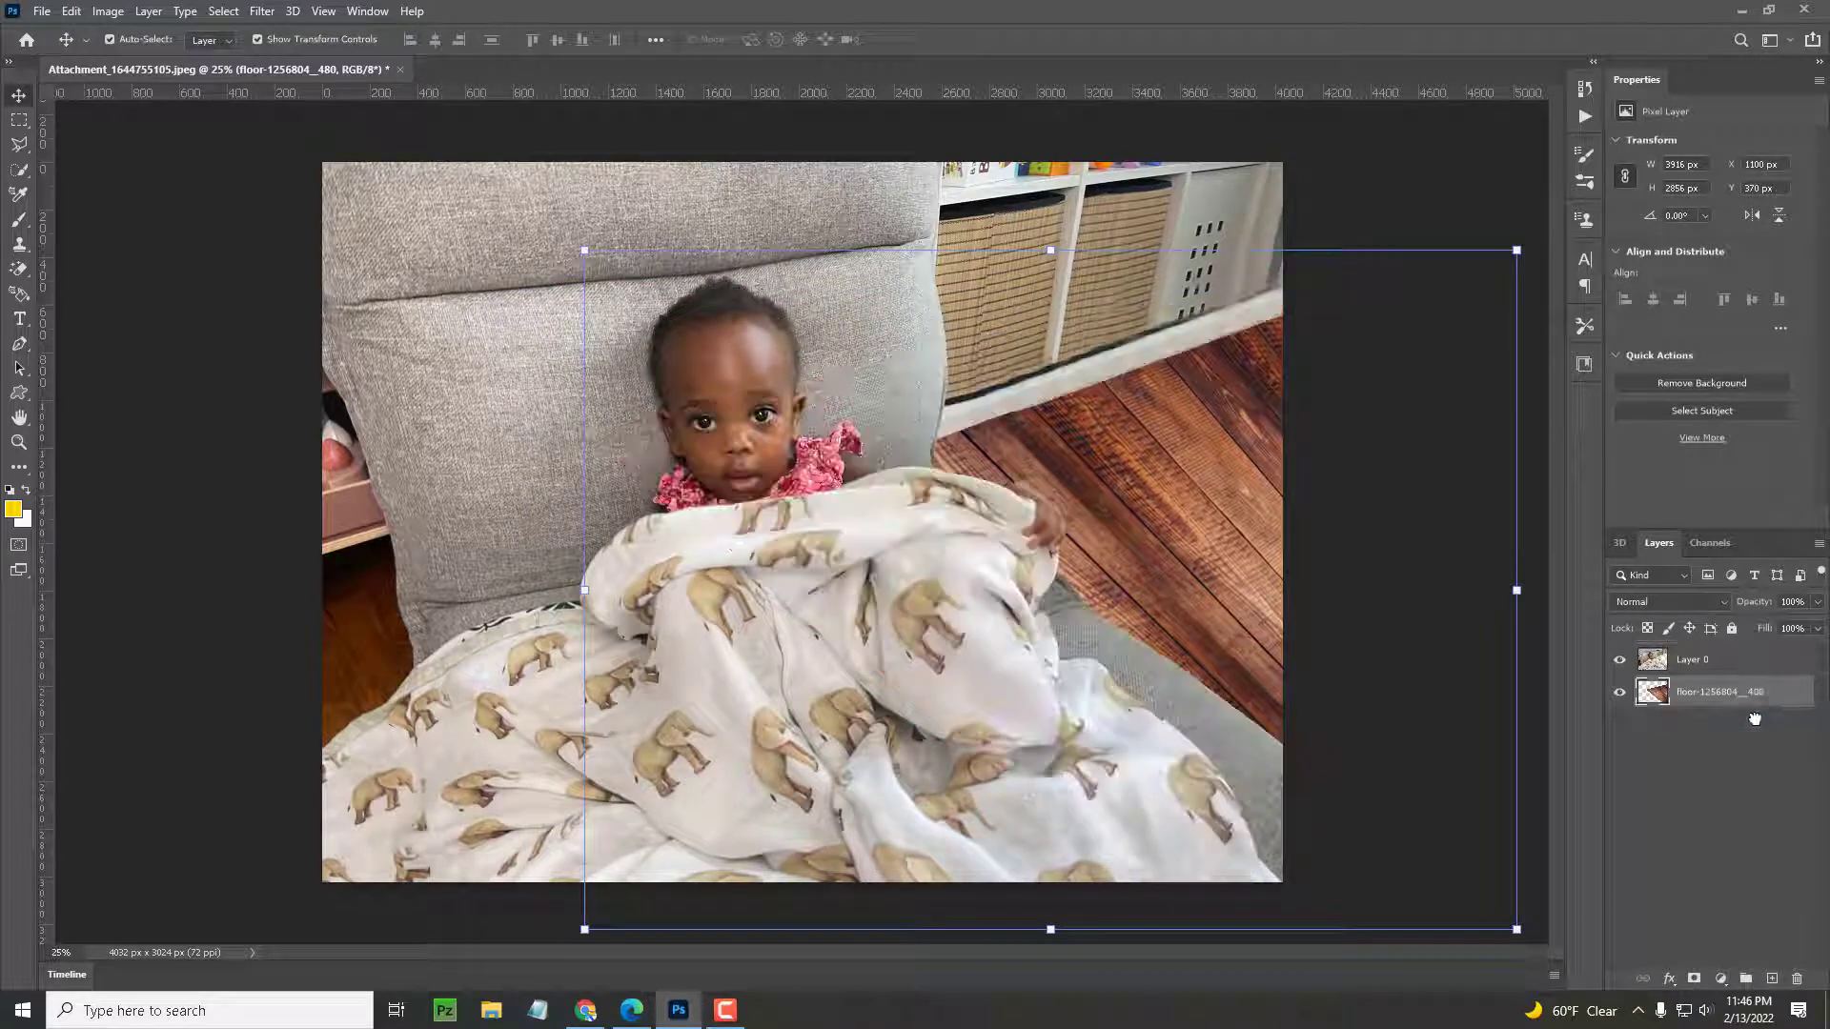
left_click(1406, 634)
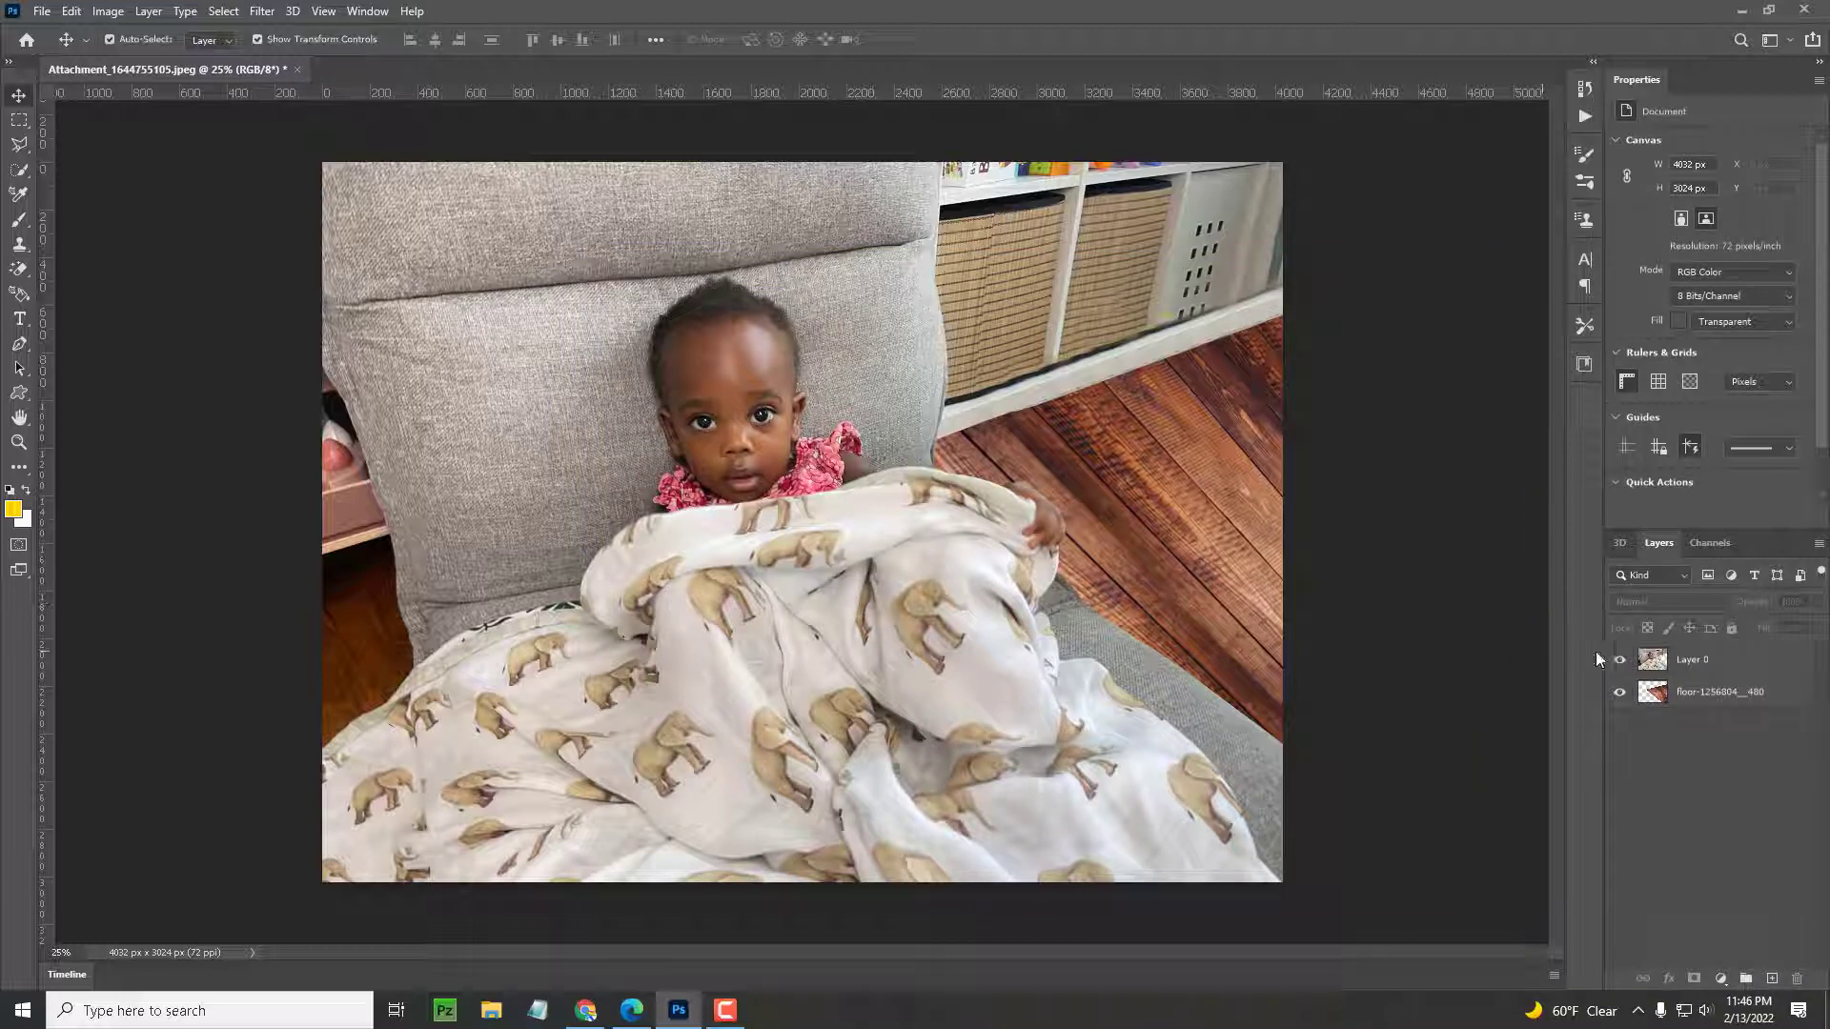
On Layer 0, start a Pen path around the original floor left of the chair, following the shelf's underside and the chair's edge.
left_click(1717, 659)
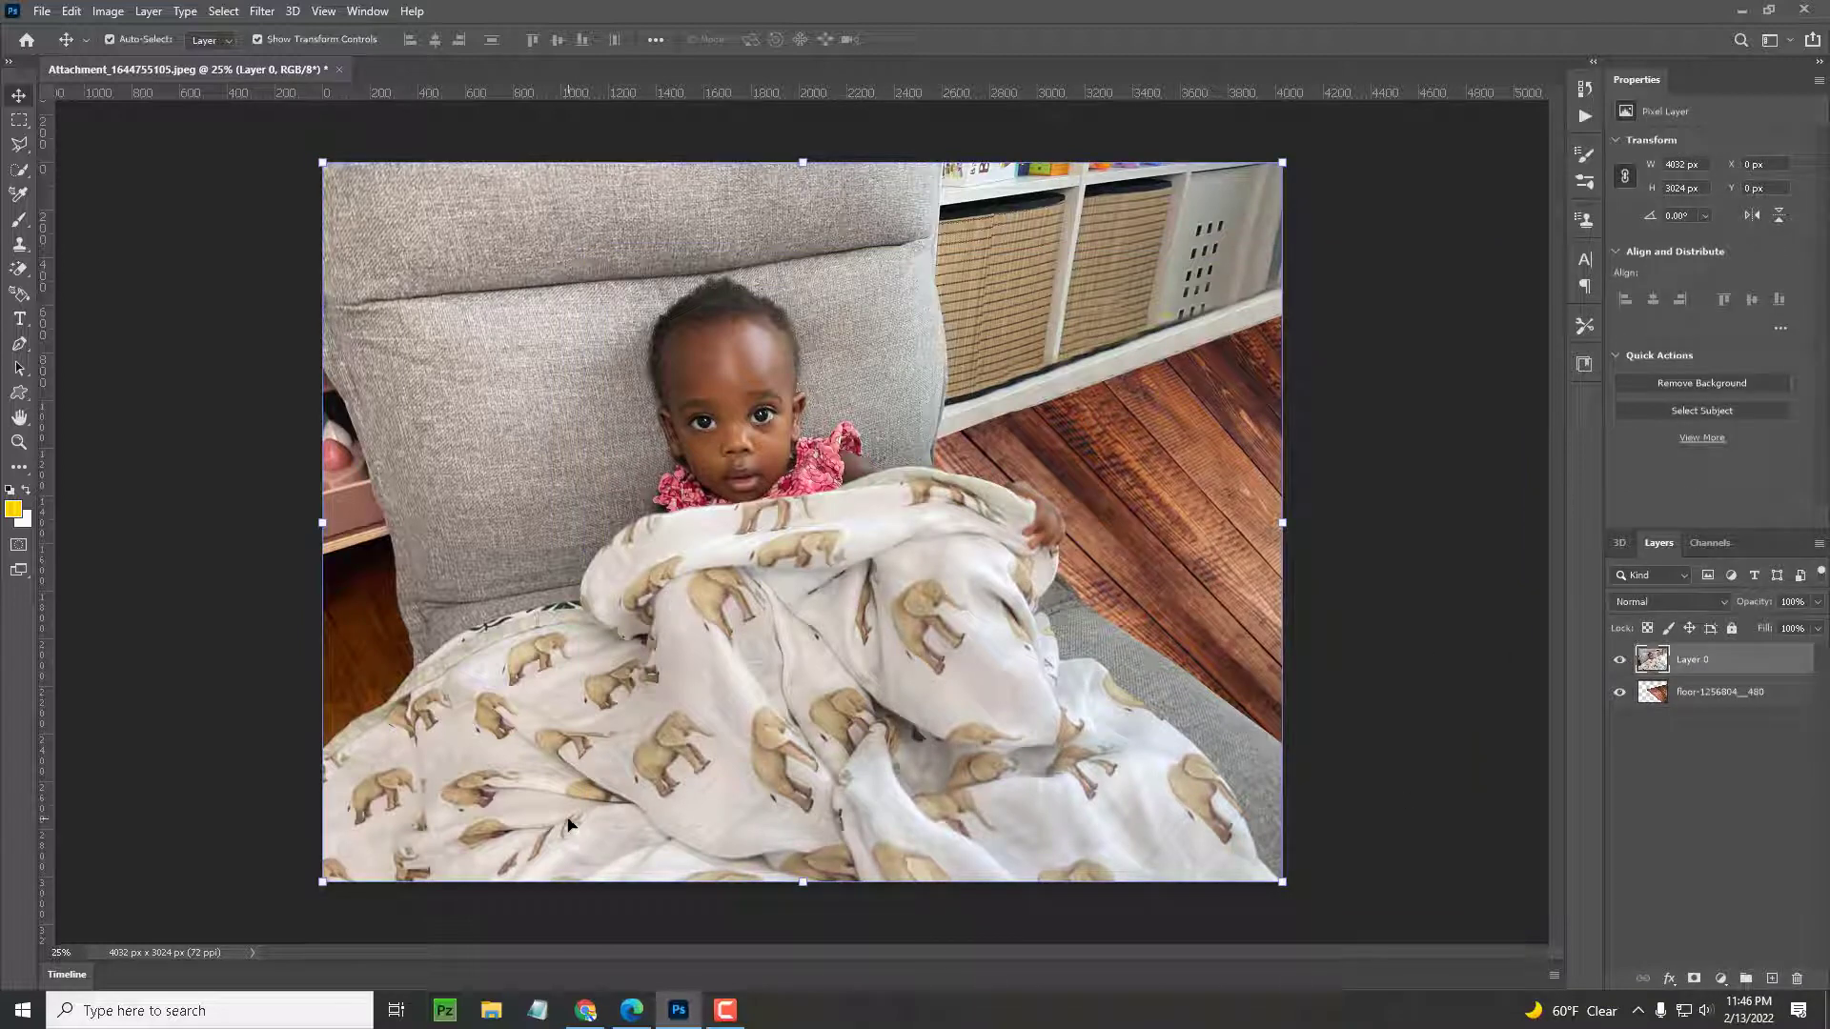
key("p")
scroll(304, 621, "up", 3)
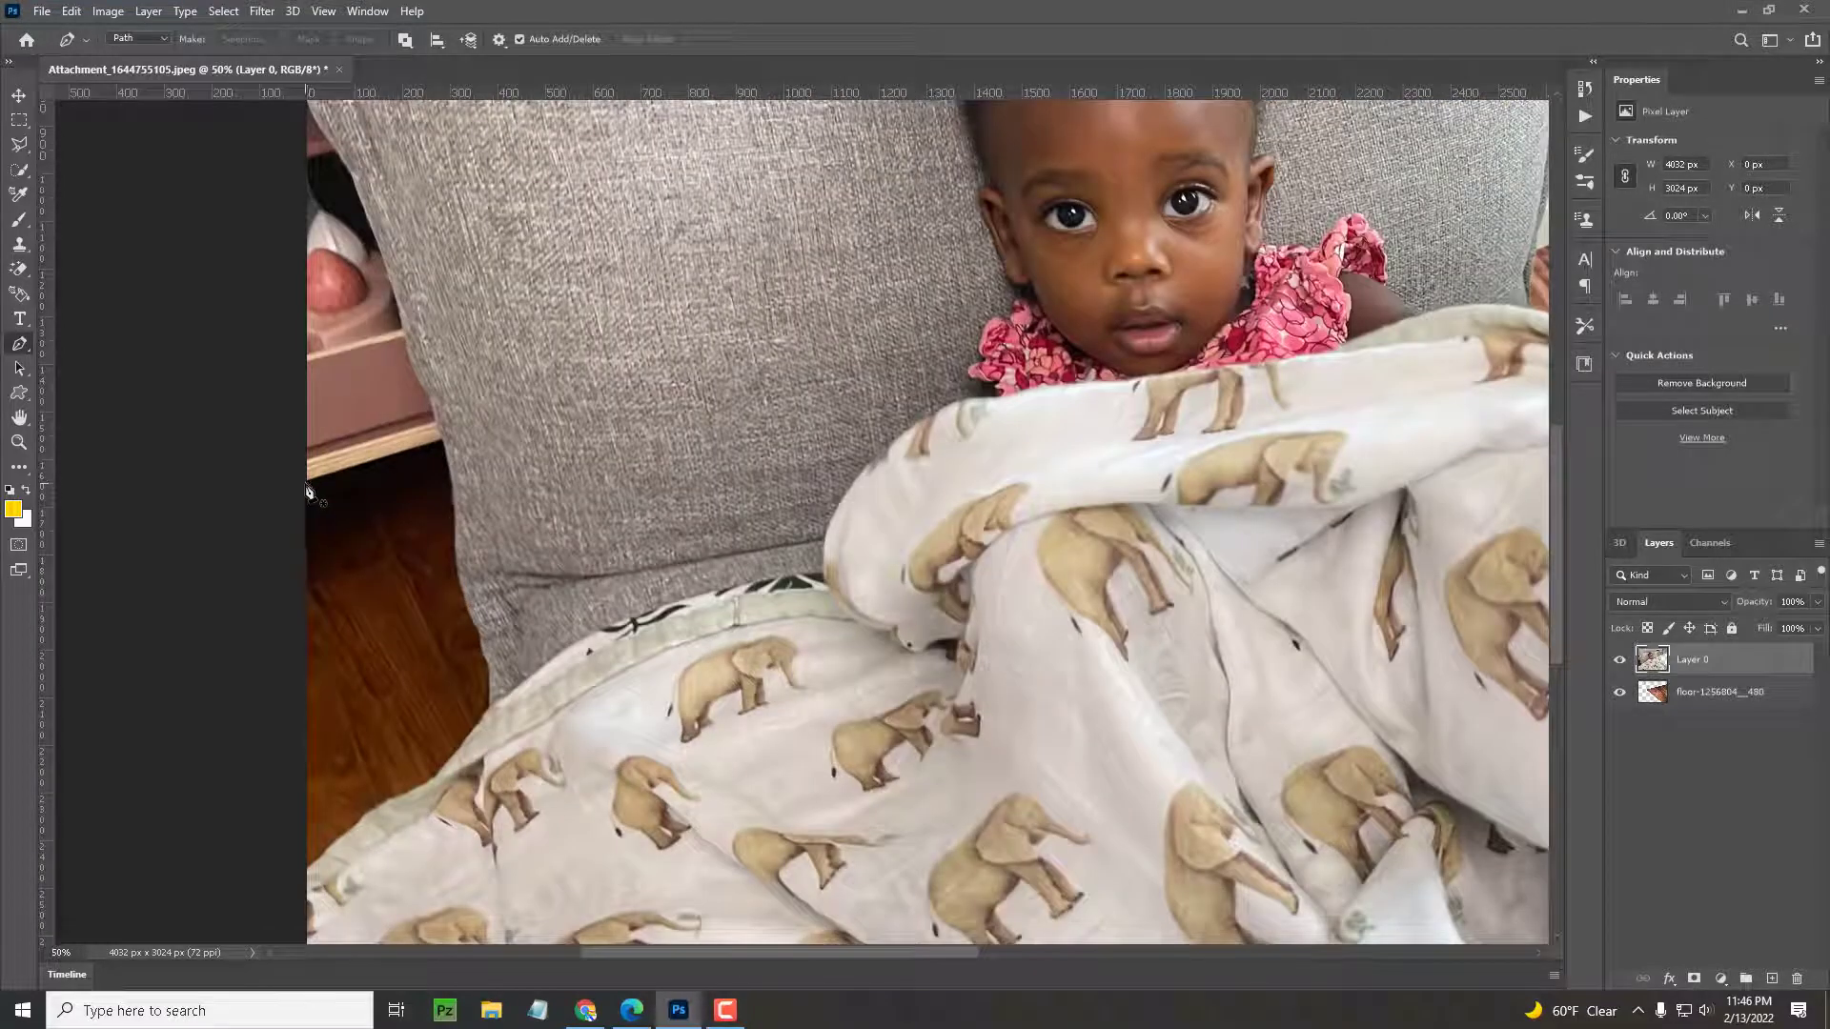
left_click(305, 481)
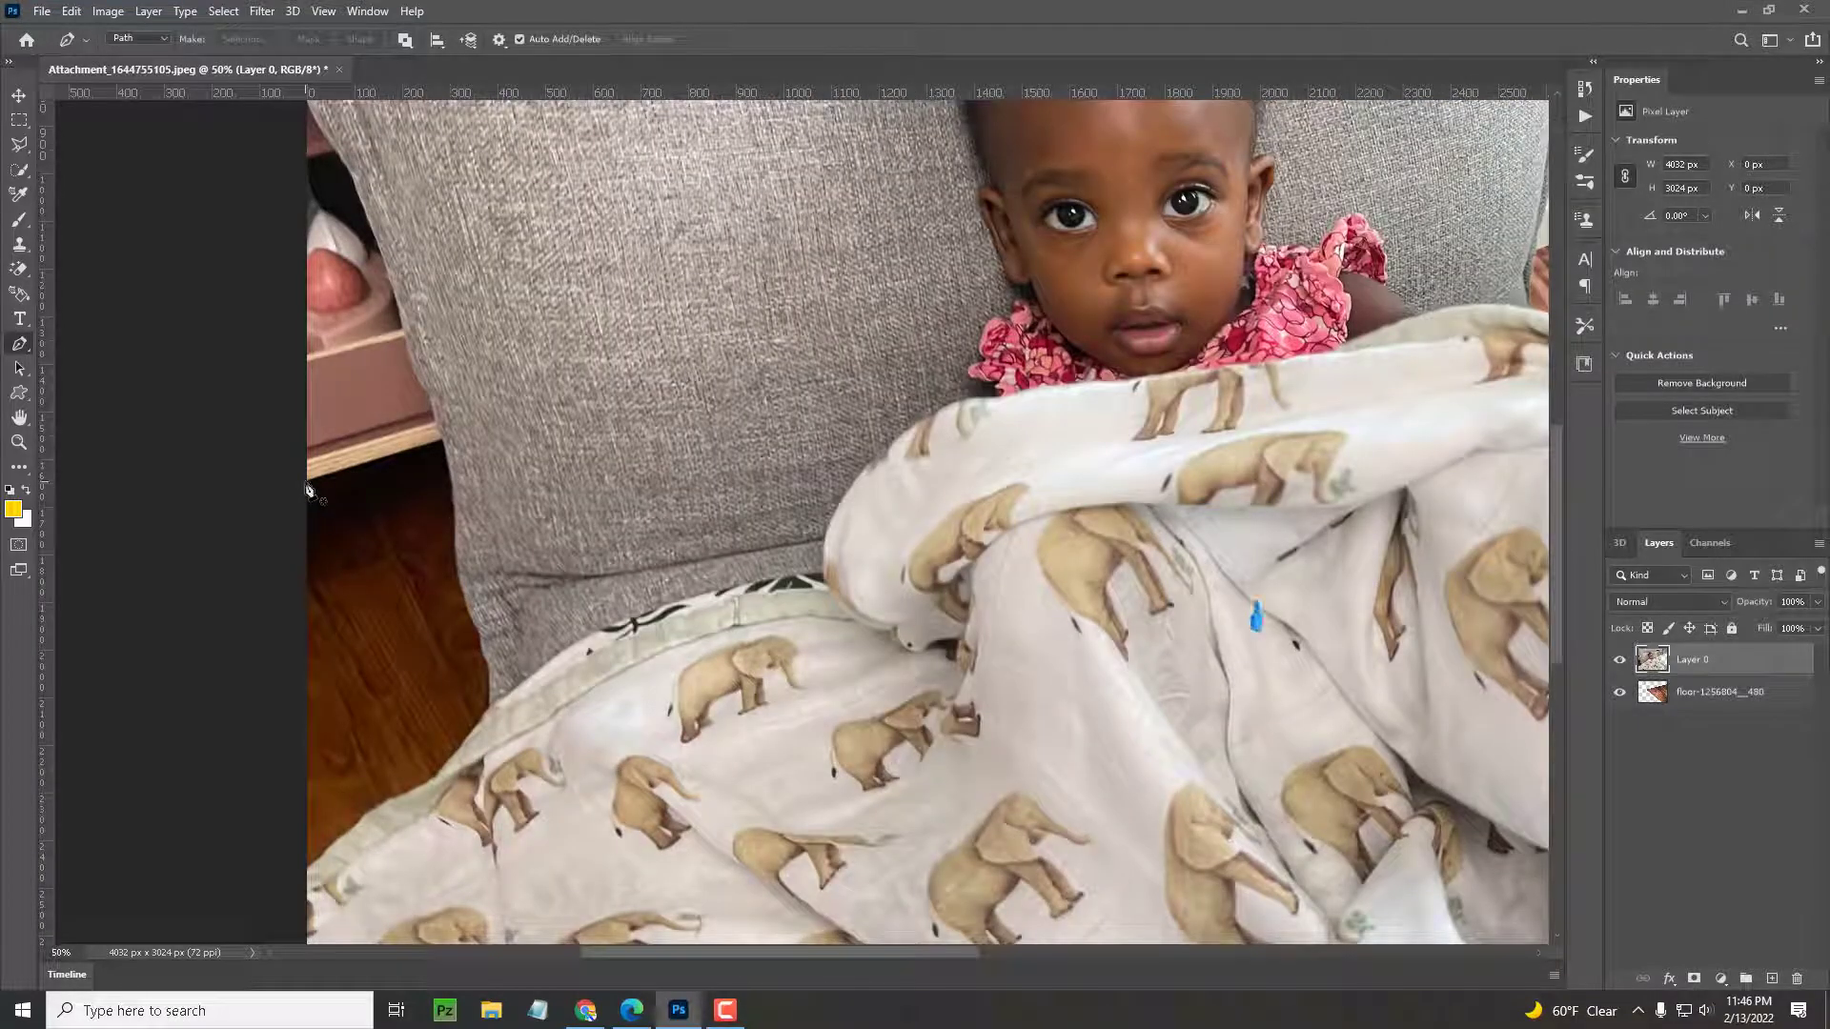
left_click(445, 440)
left_click_drag(458, 528, 460, 552)
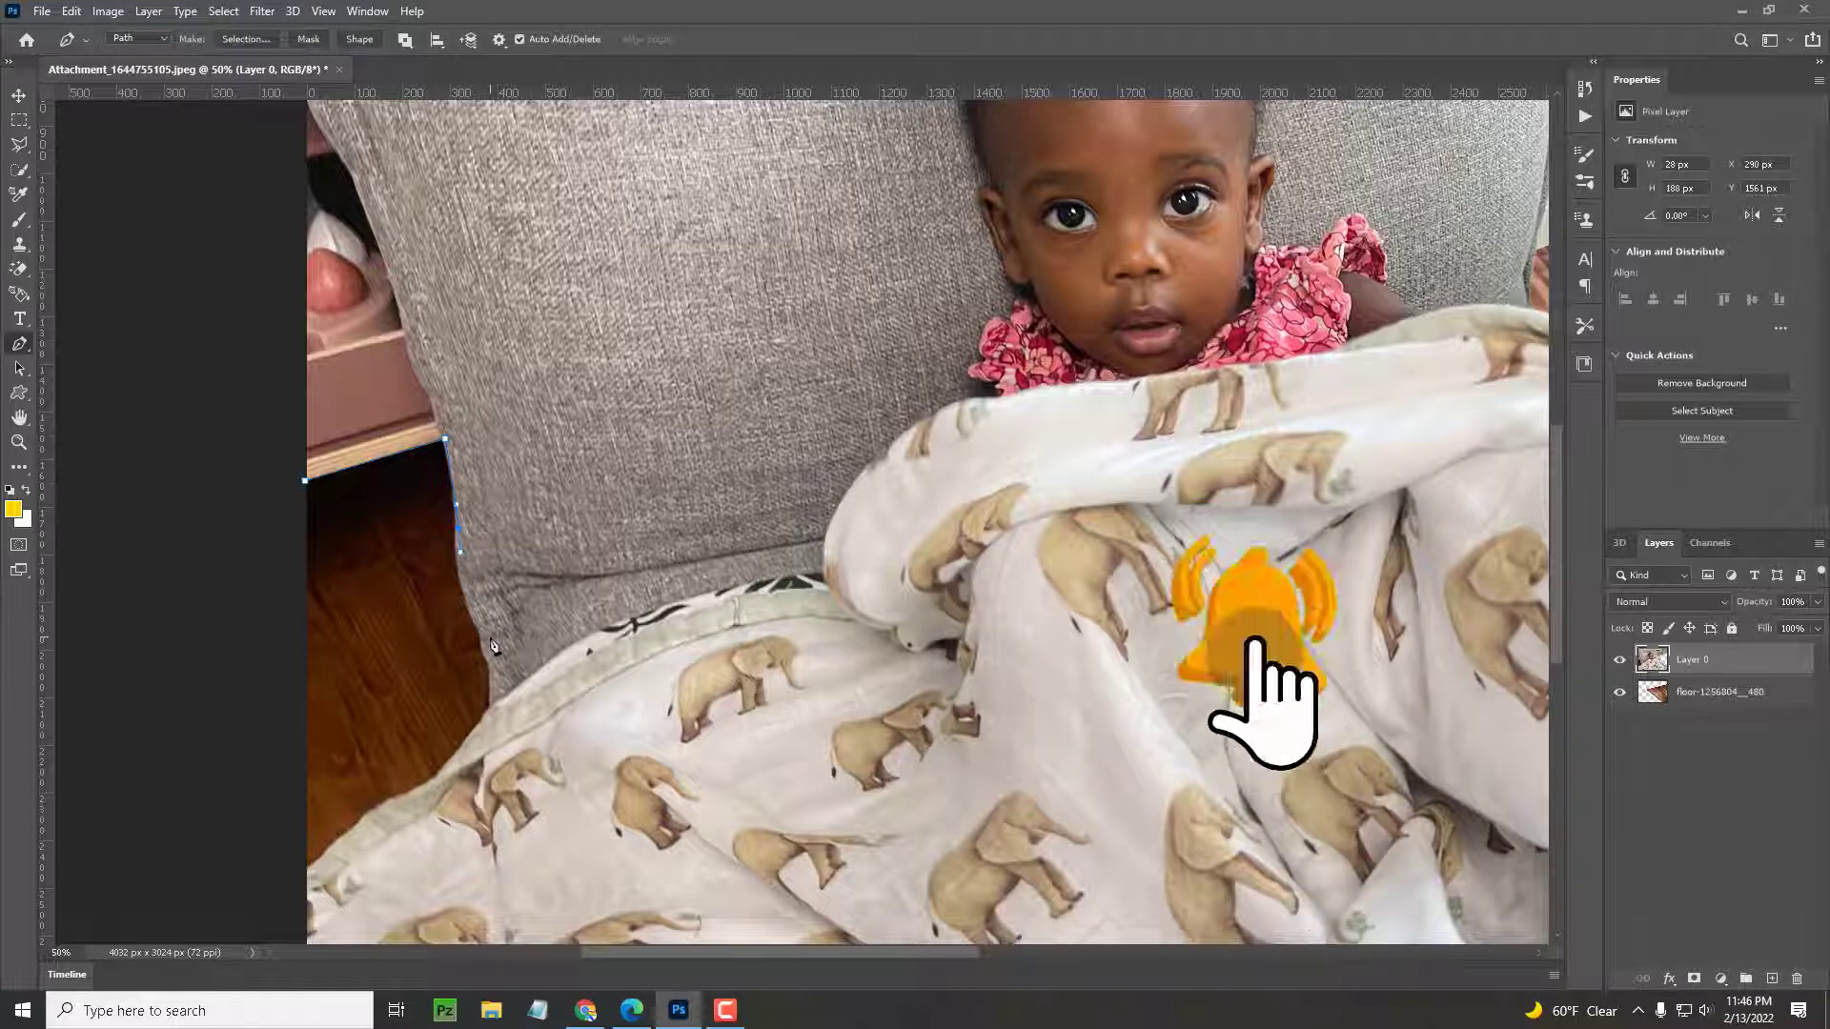
left_click_drag(479, 630, 491, 651)
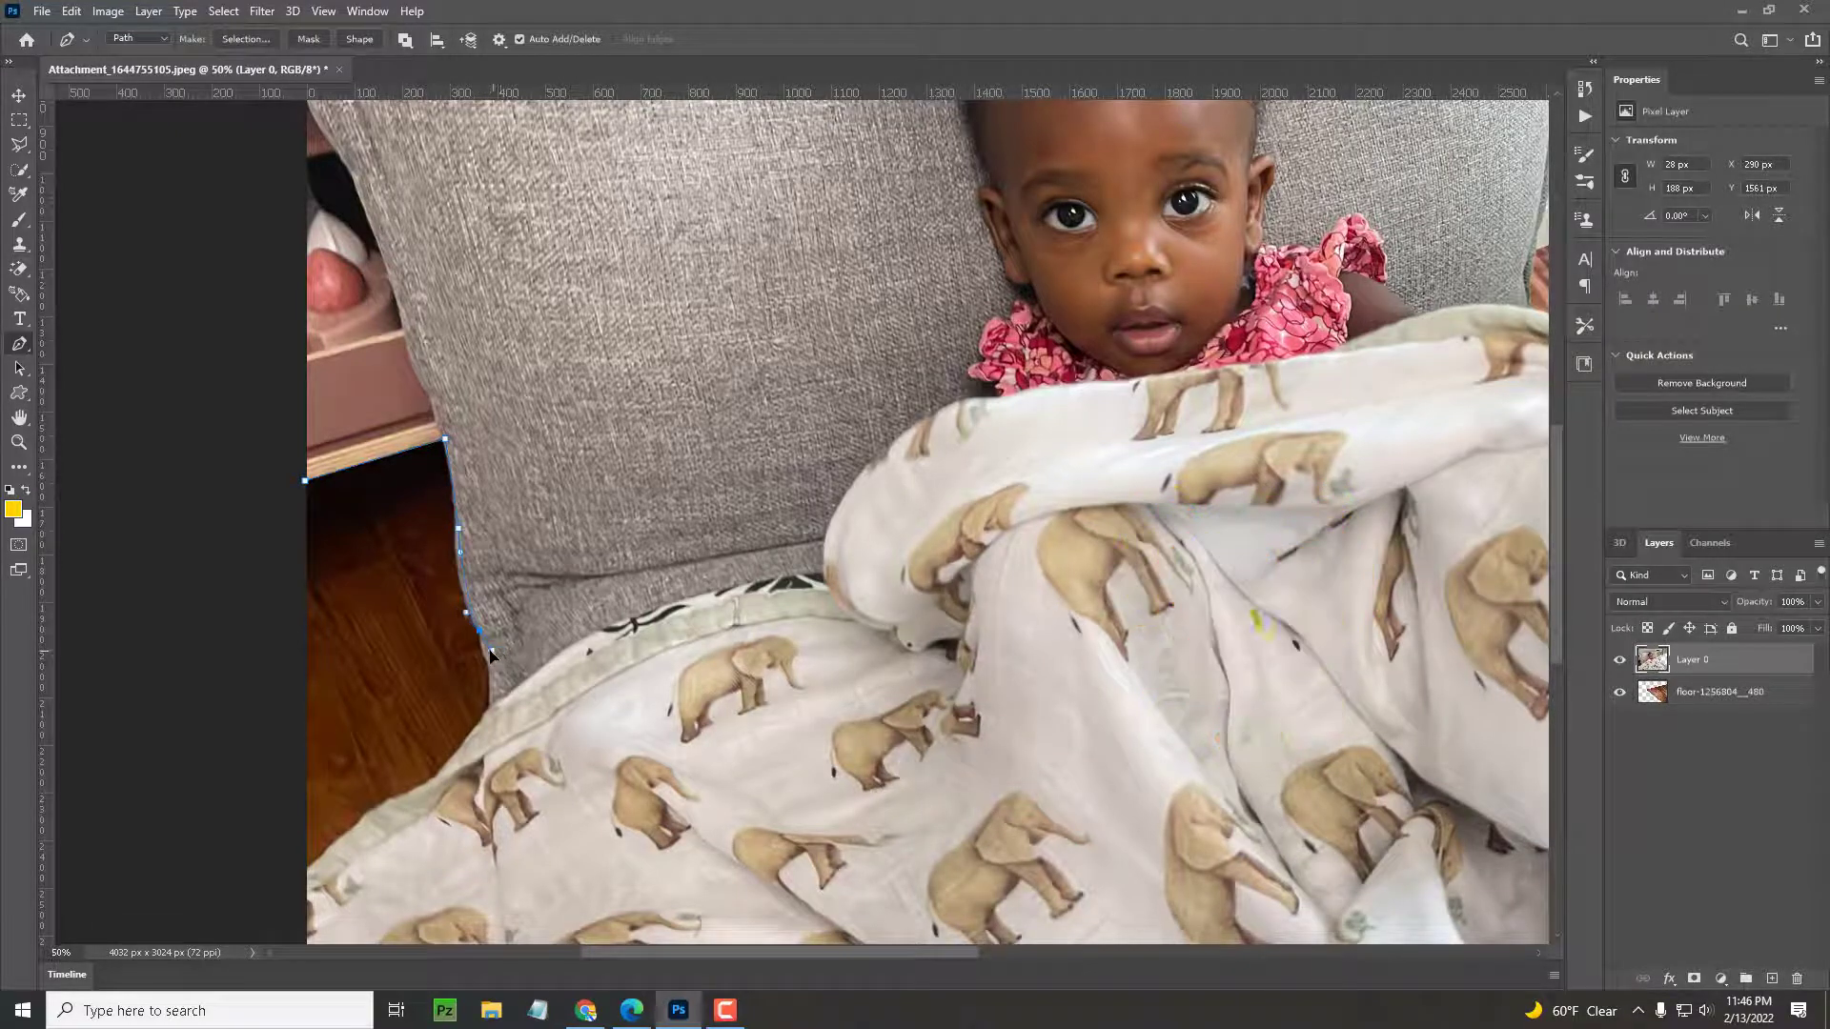
left_click(493, 705)
Continue the path along the blanket's edge to the photo's border and close it at its starting point.
left_click_drag(491, 727, 577, 546)
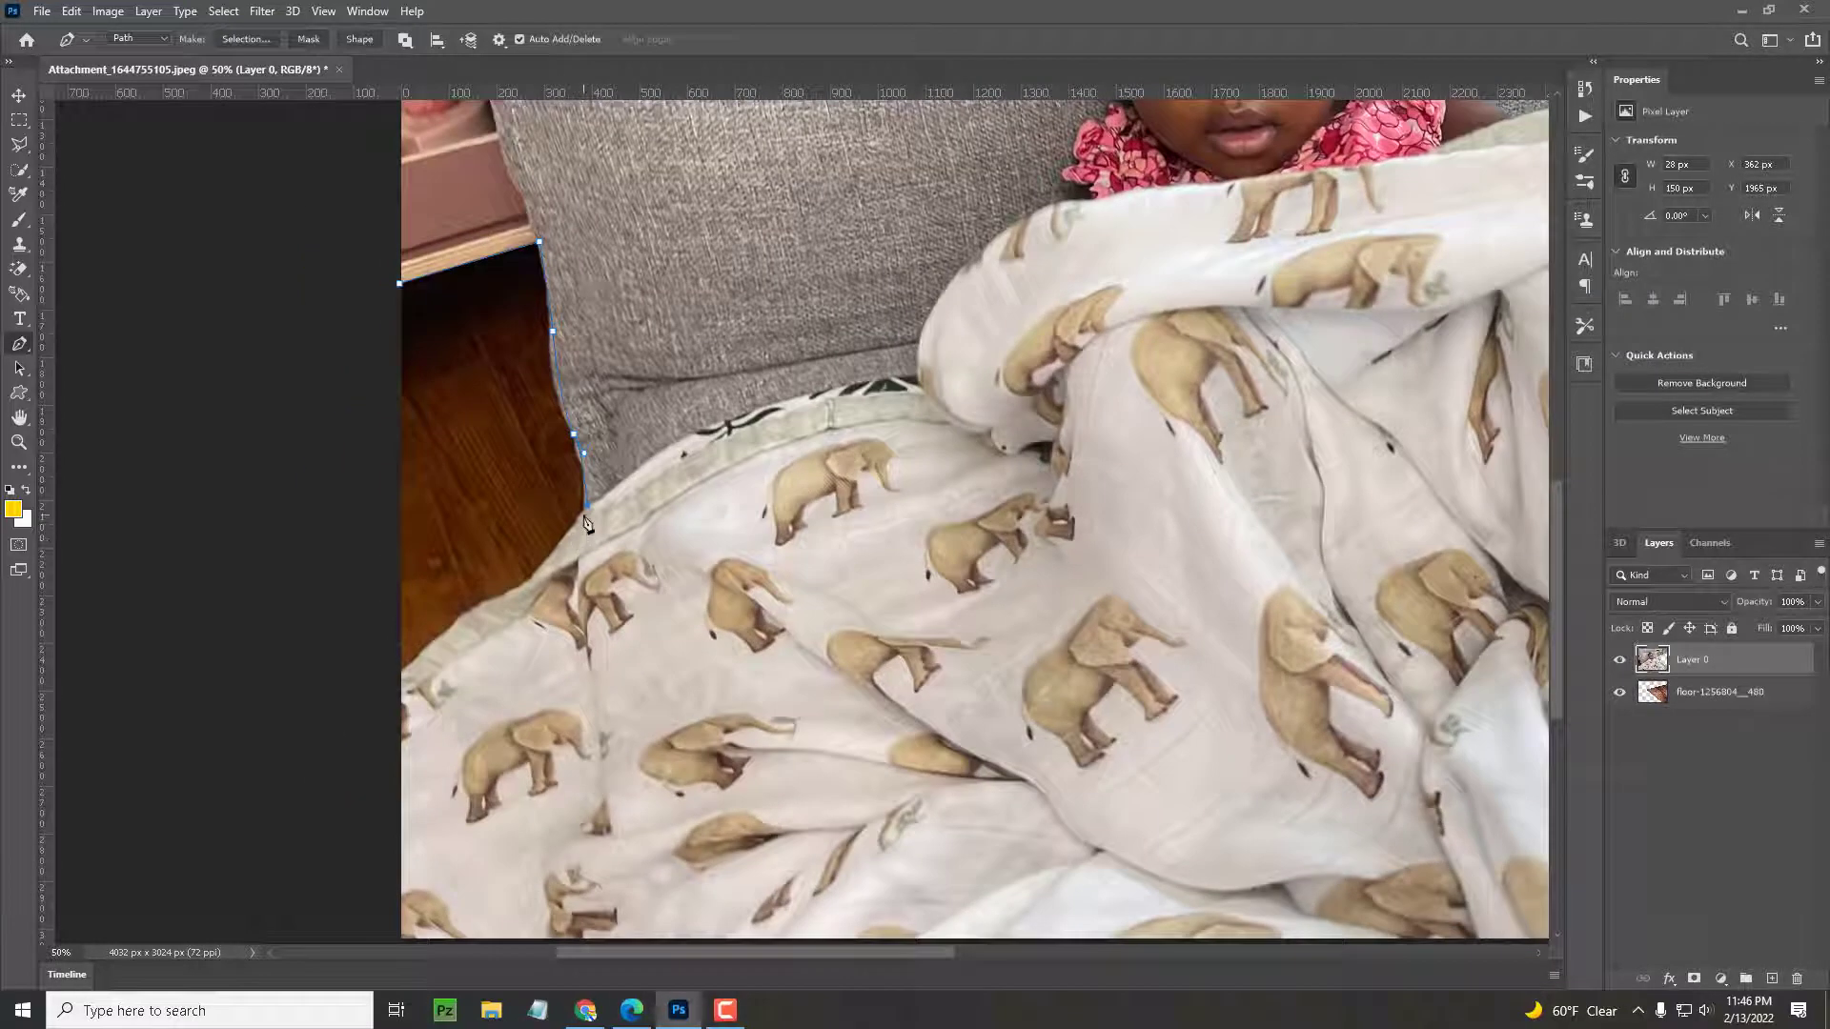
left_click(585, 509)
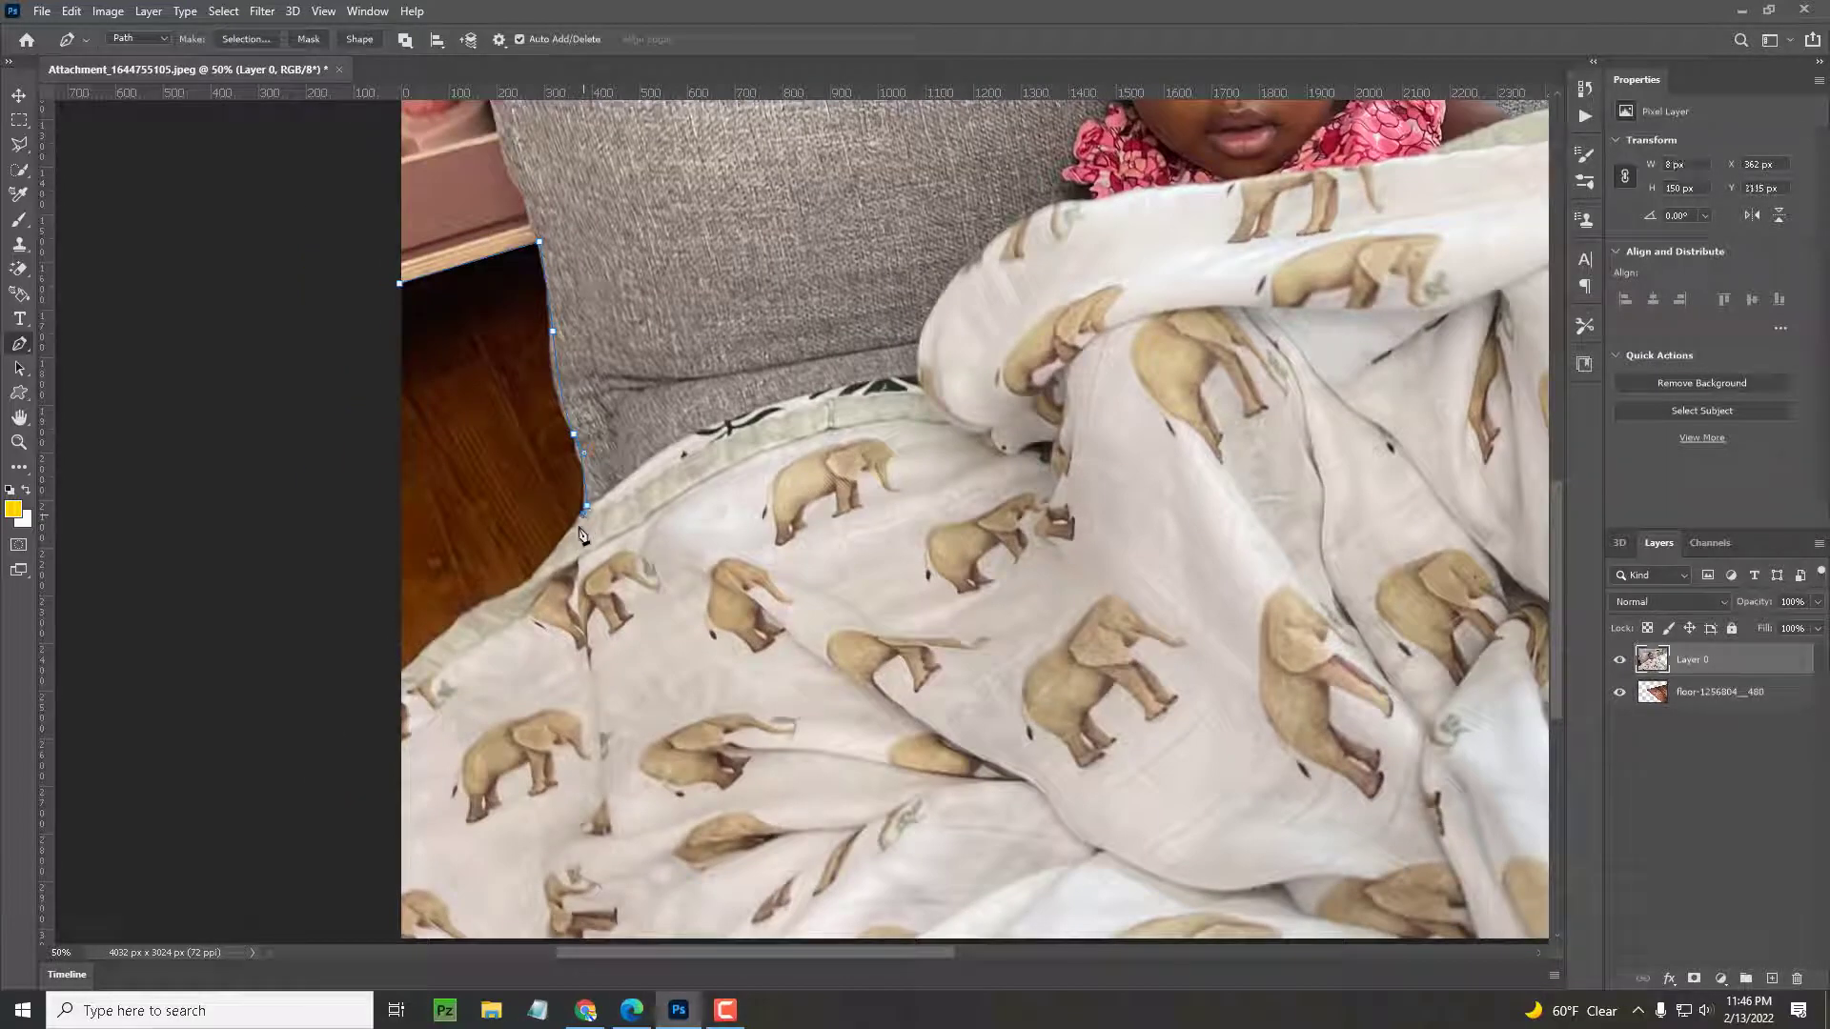
left_click(512, 592)
left_click_drag(402, 671, 390, 694)
left_click(388, 695)
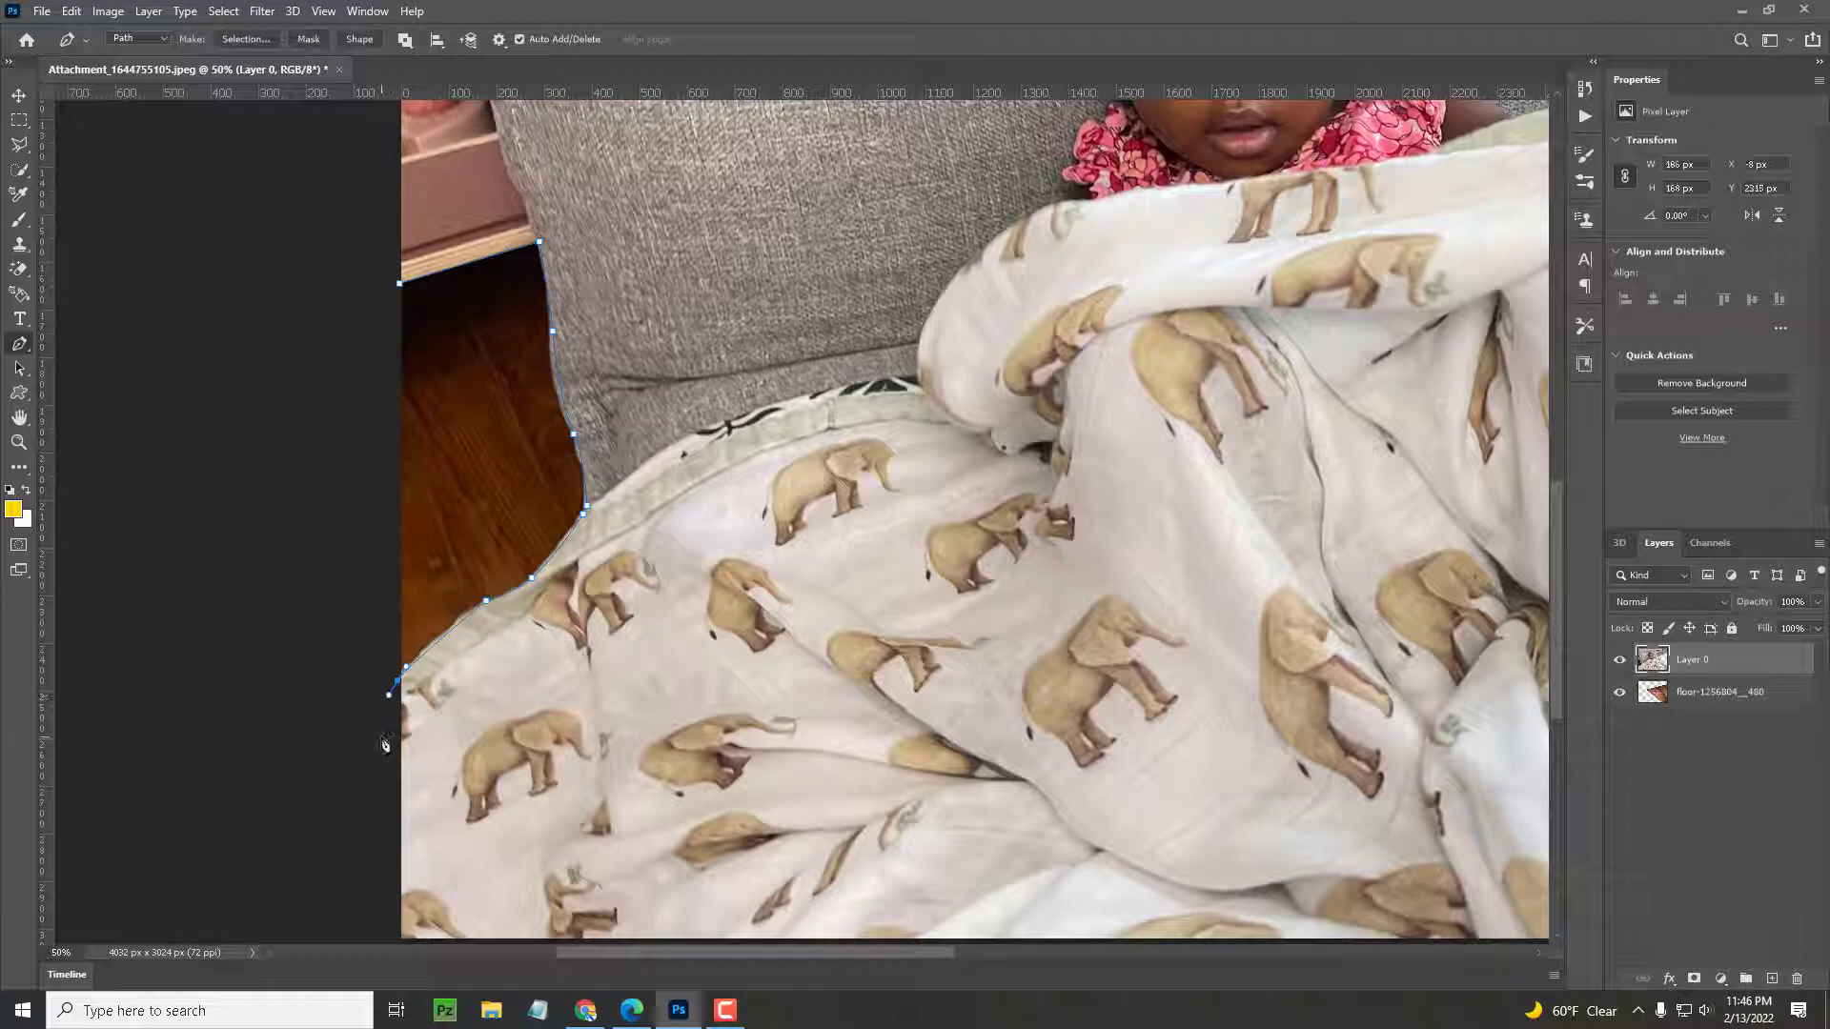
left_click(398, 283)
Convert the closed path into a new selection with a 0-pixel feather and delete the original floor inside it from Layer 0.
right_click(458, 360)
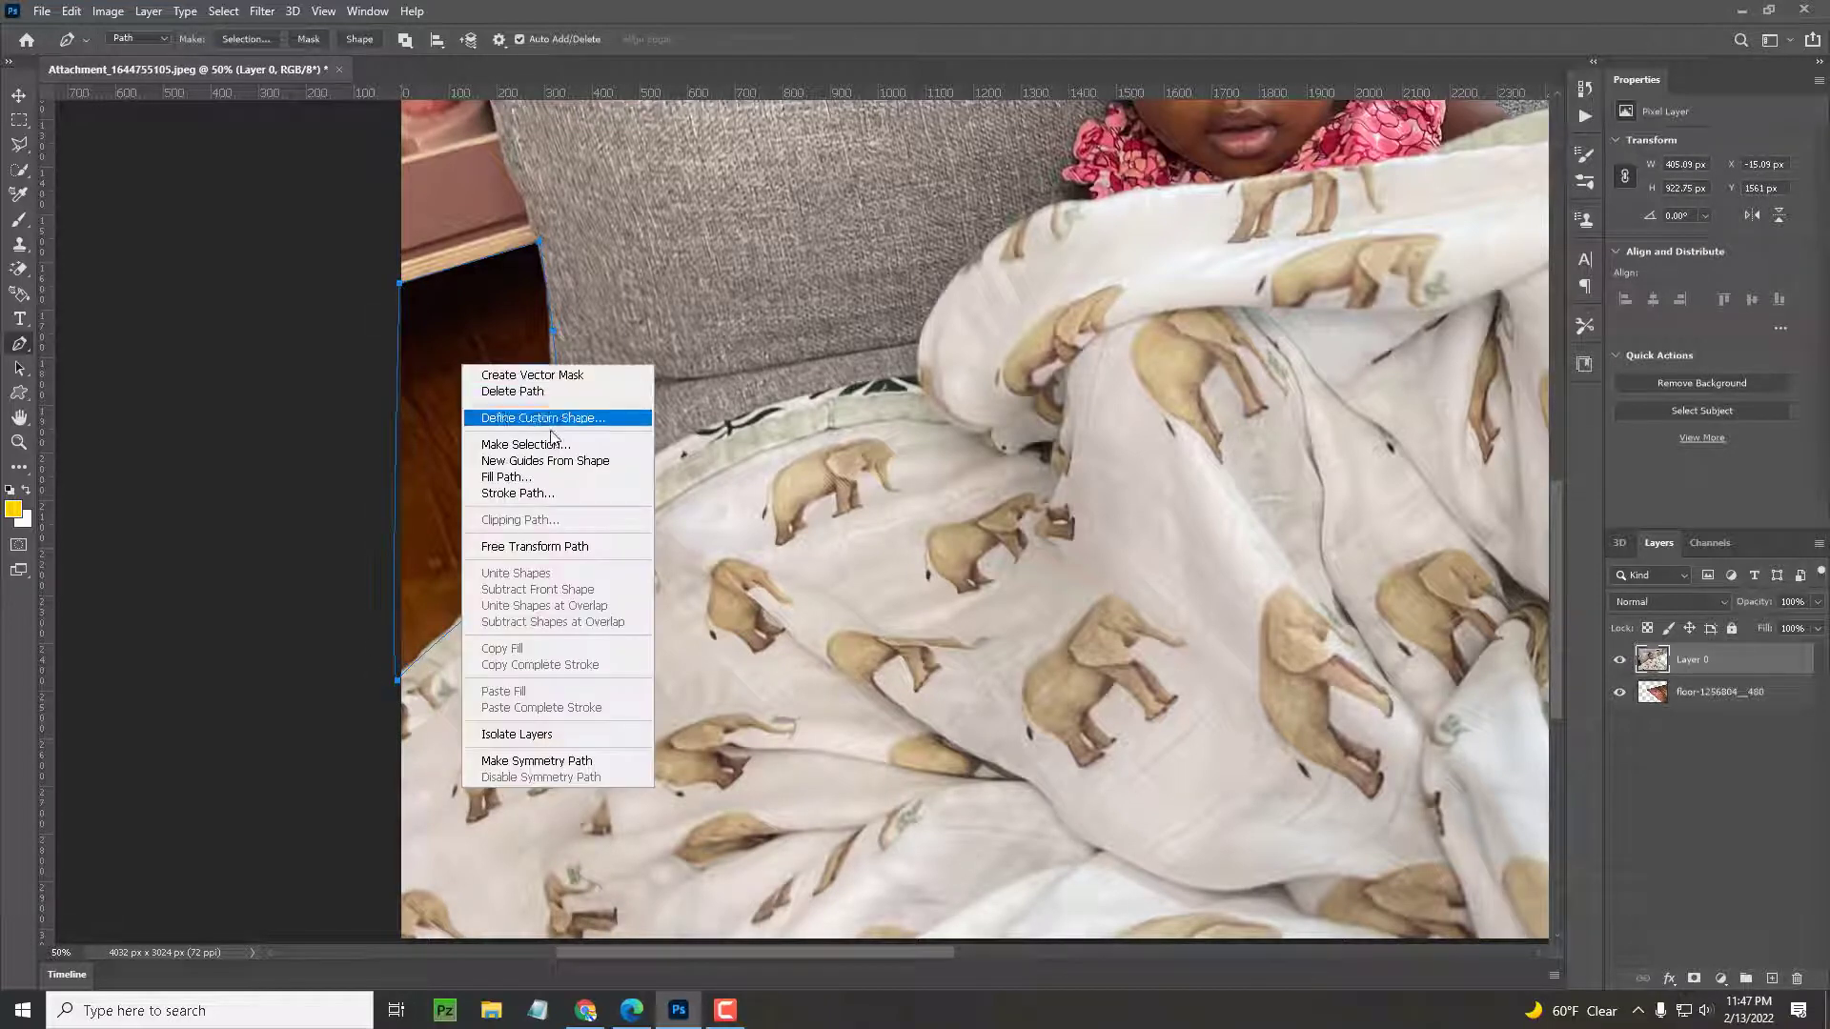
left_click(570, 445)
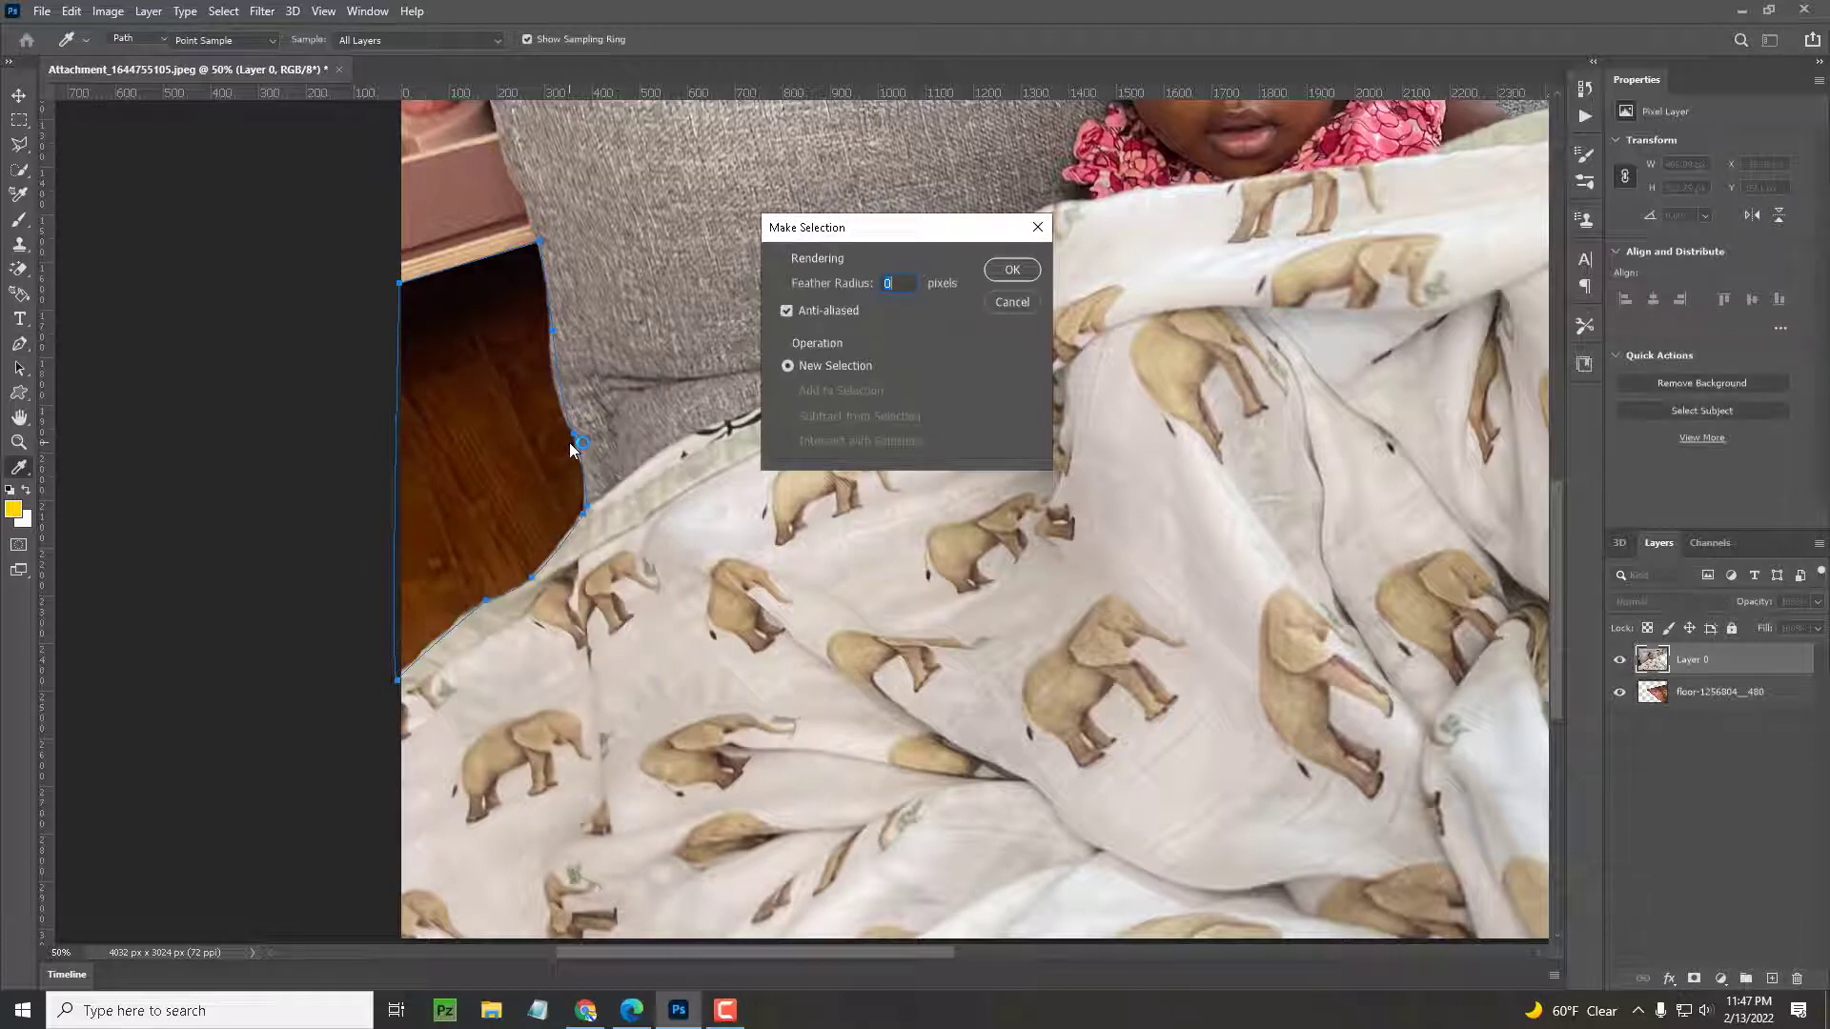
key("Return")
key("Delete")
left_click(577, 442, "alt")
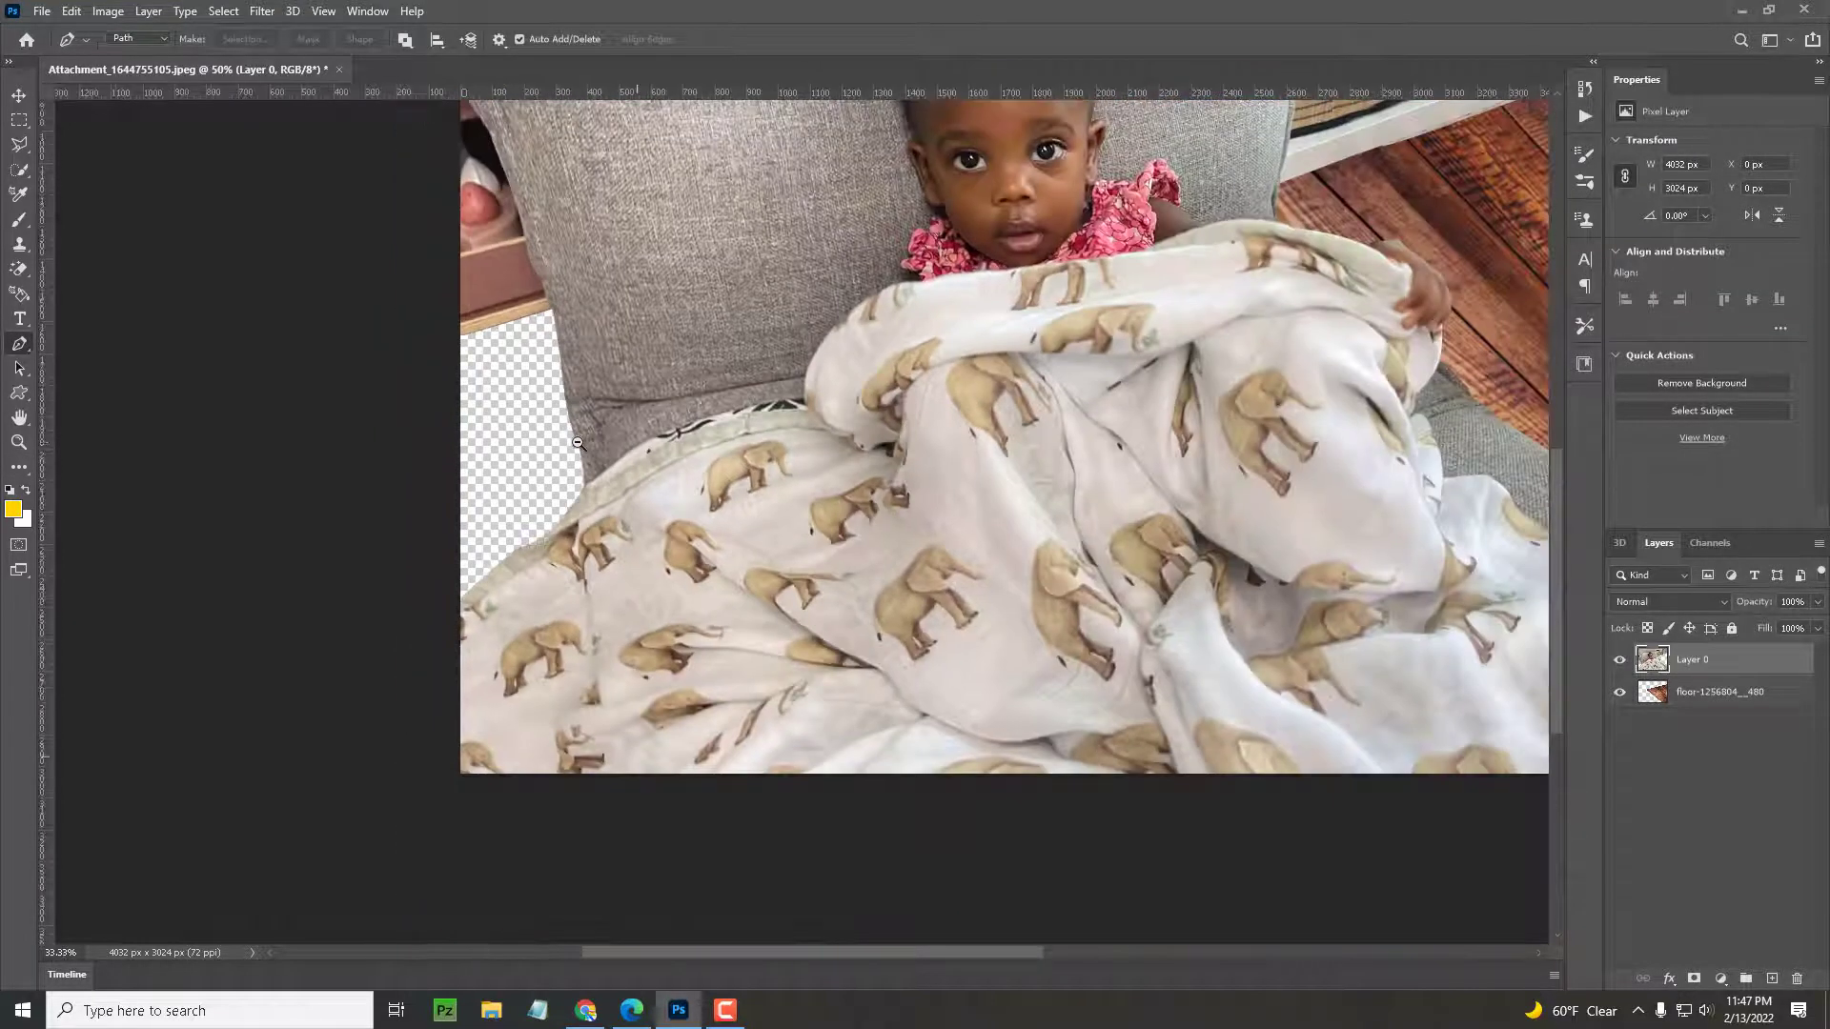
left_click(578, 442, "alt")
left_click(577, 442)
key("v")
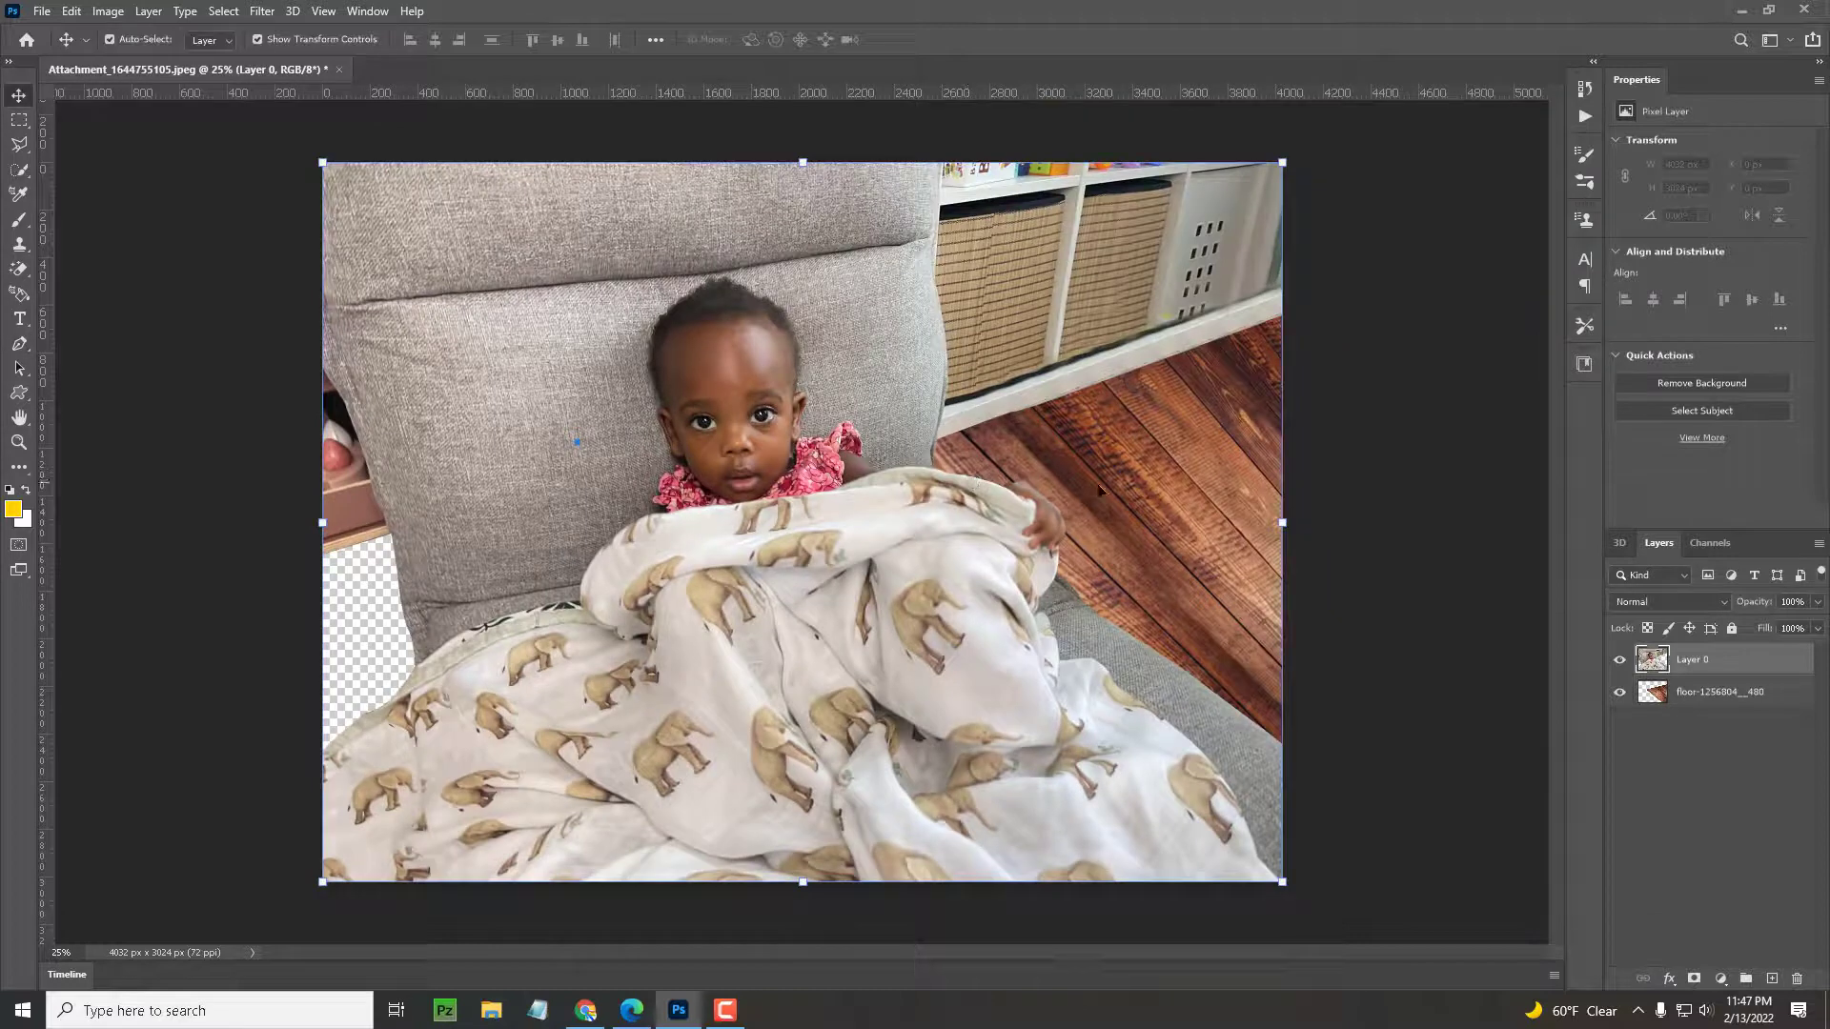
Move the wood floor to the transparent gap left of the chair, duplicate its layer, and adjust the copy's position behind the photo.
left_click(1103, 487)
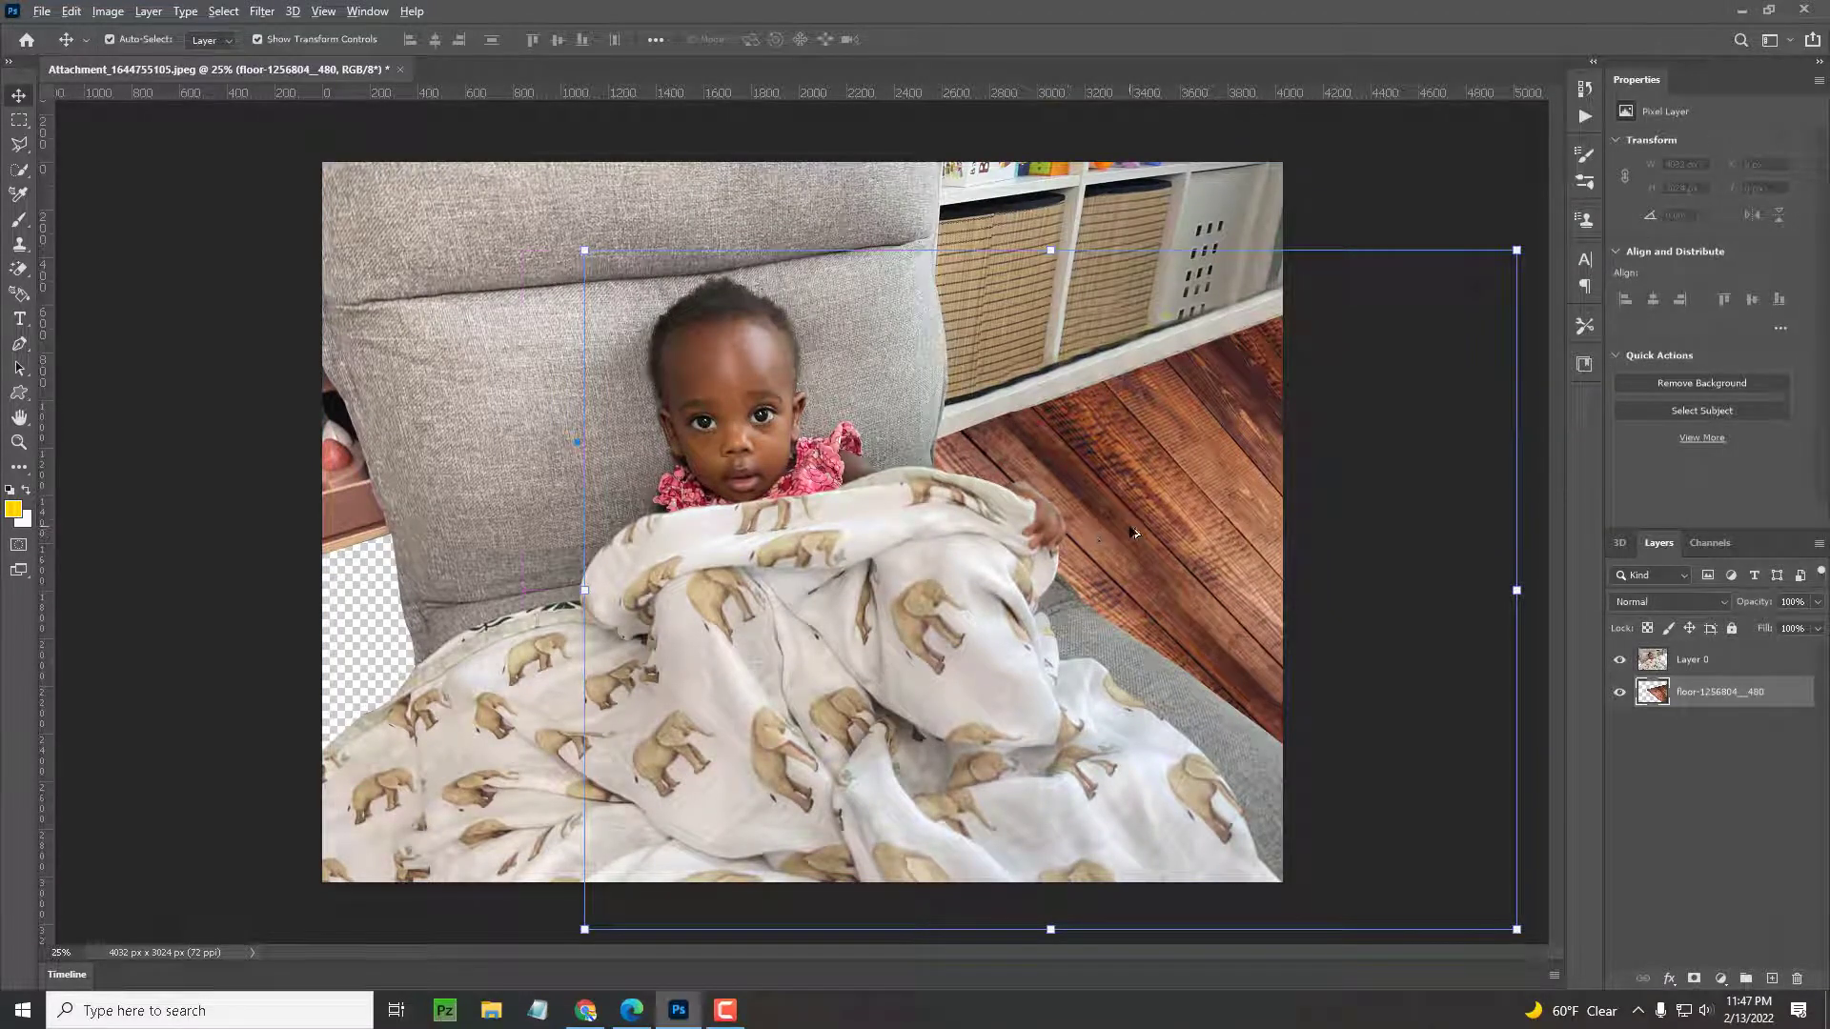
left_click_drag(1134, 528, 232, 667)
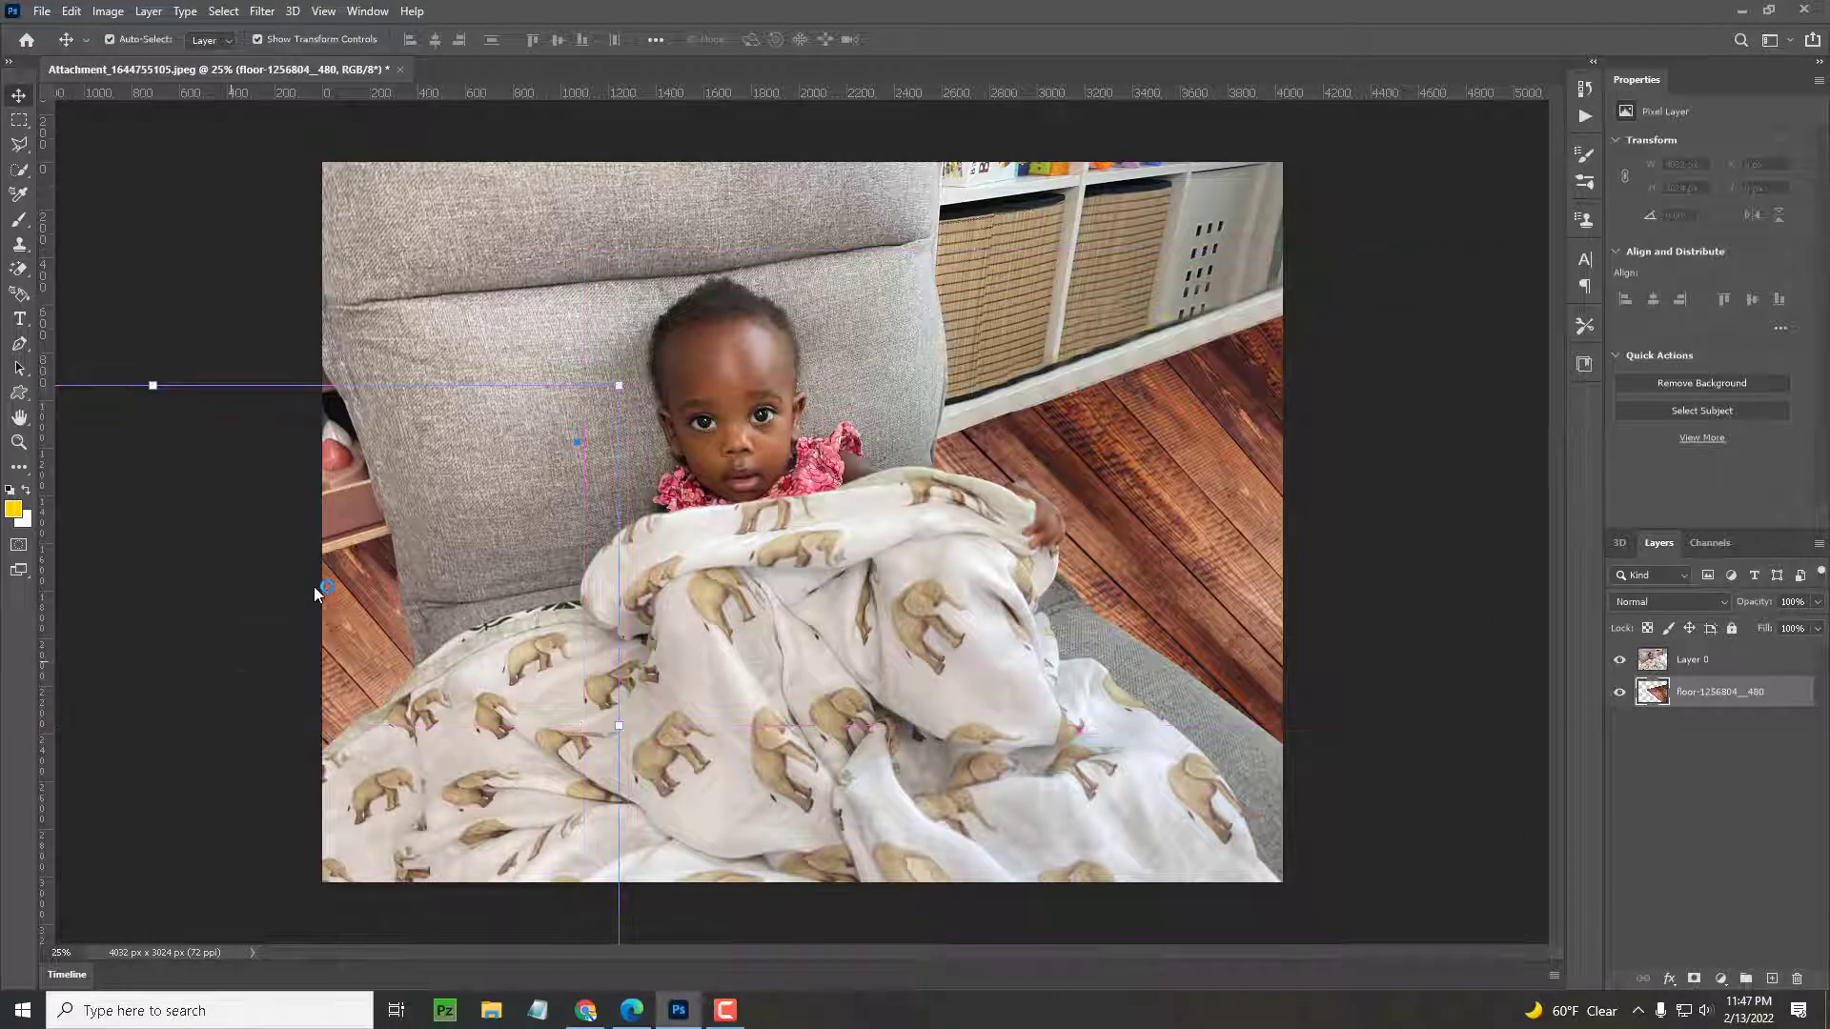
key("ctrl+j")
left_click_drag(363, 628, 477, 474)
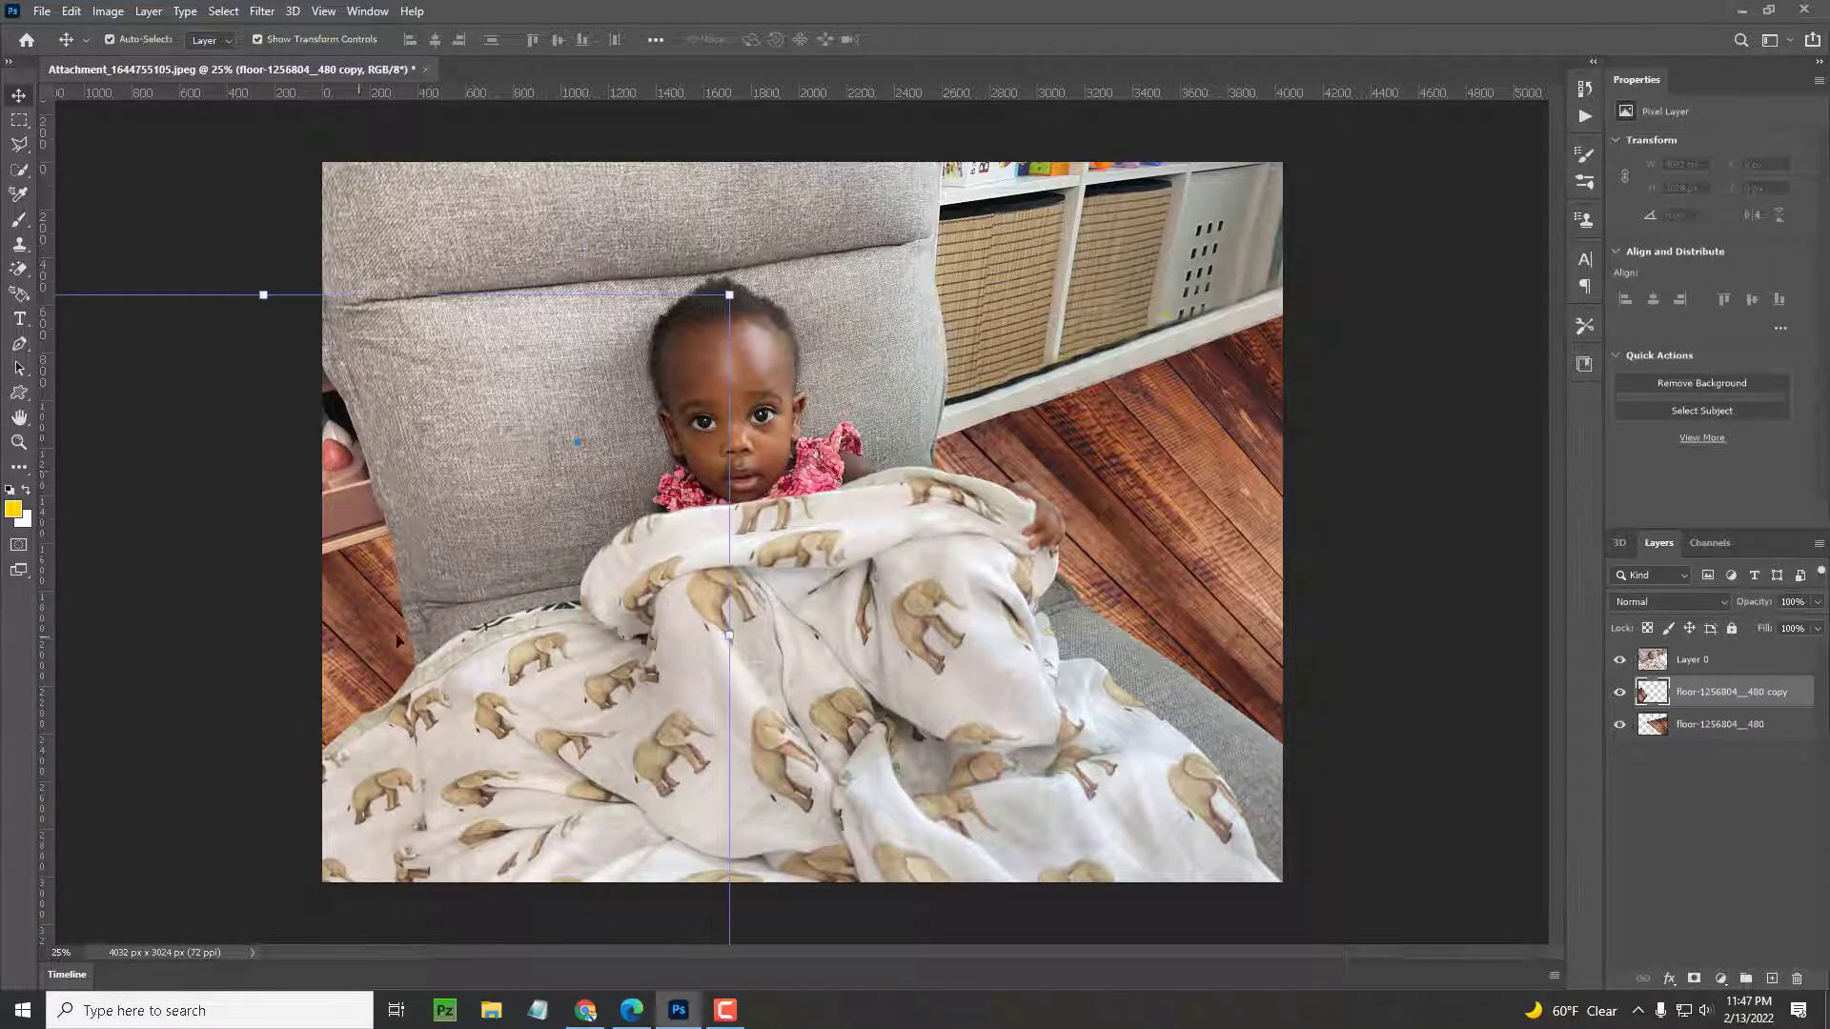
left_click_drag(399, 641, 333, 654)
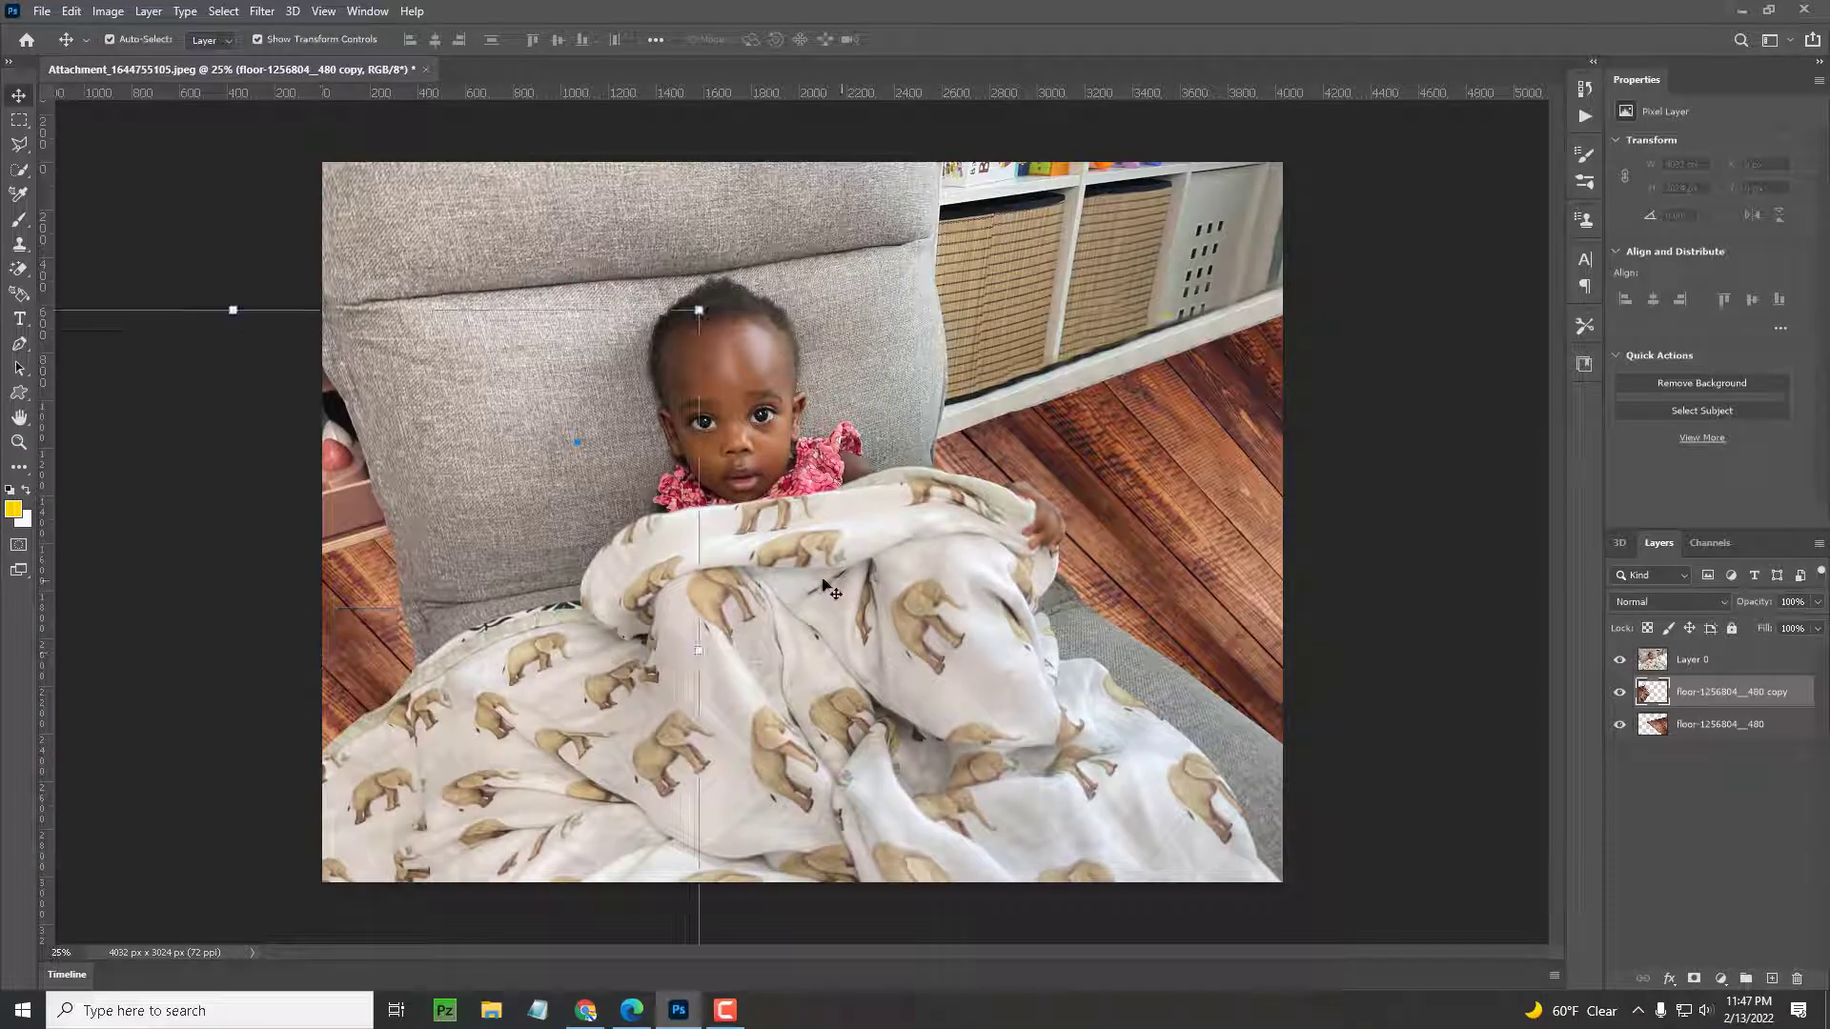
left_click(1377, 572)
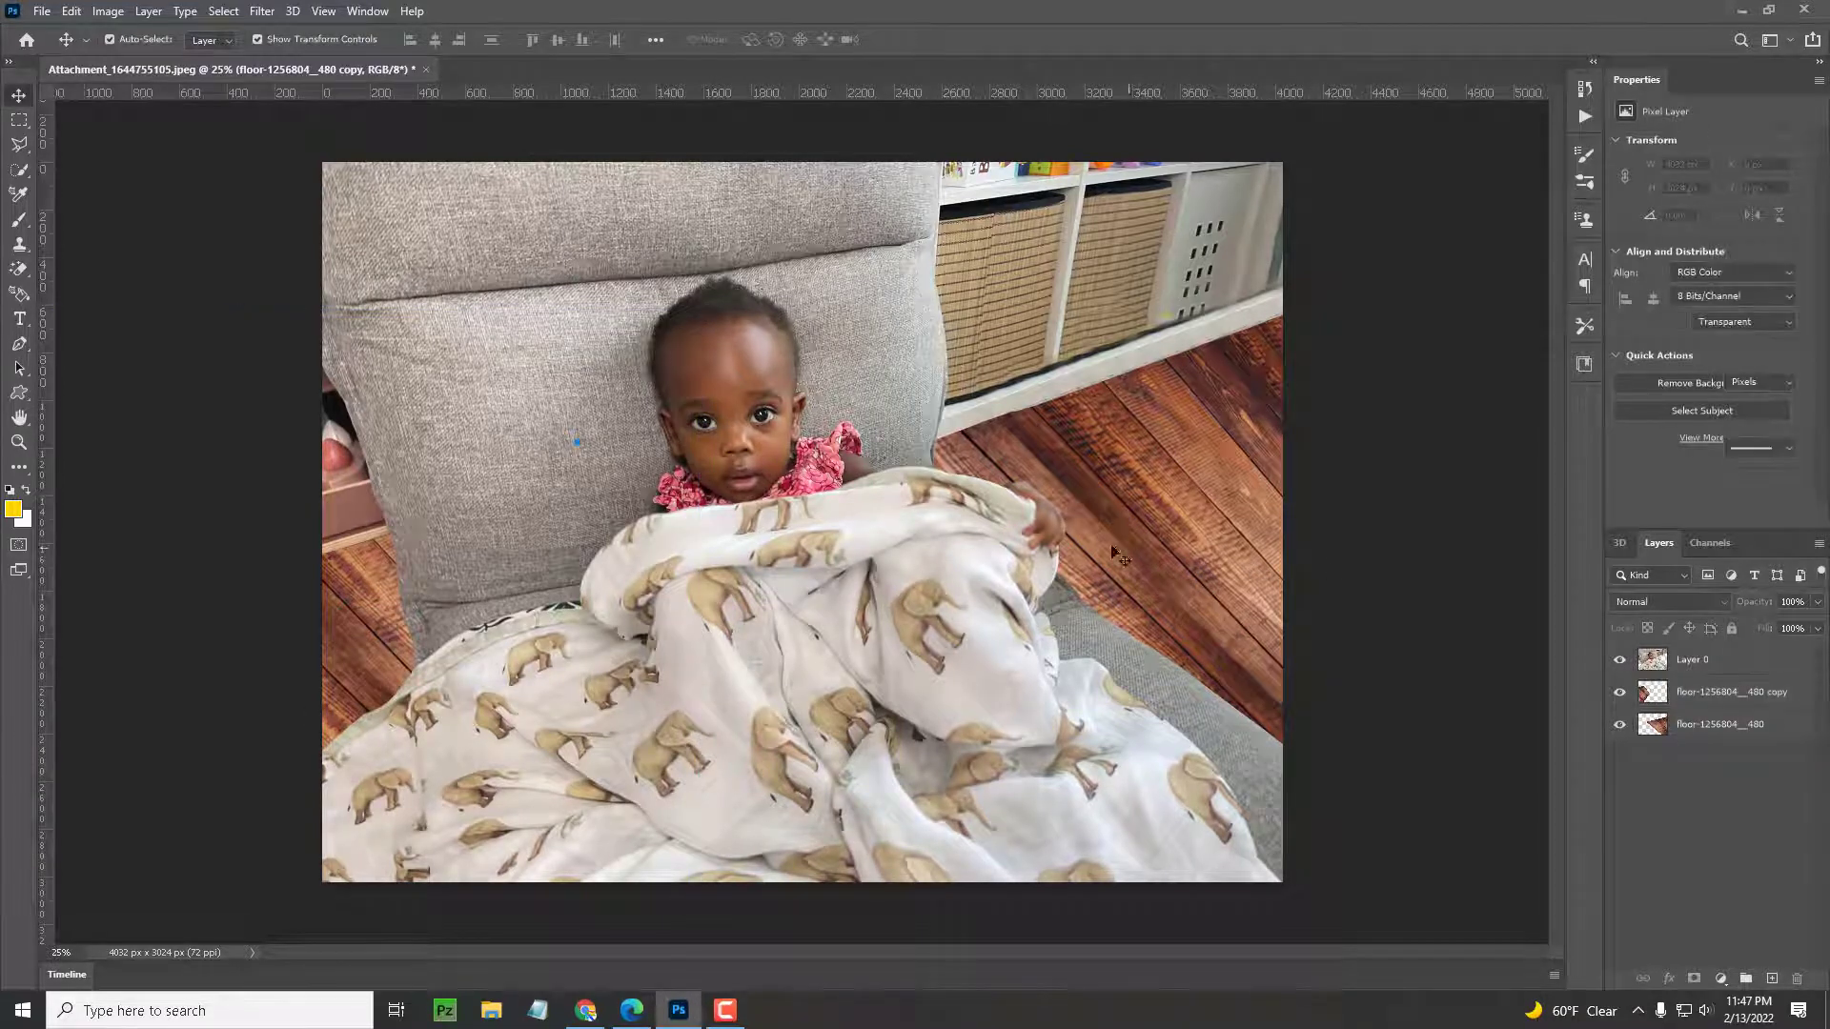
Shift the floor copy further right and down so its planks still fill the gap left of the chair, then deselect the layer.
key("ctrl+minus")
key("ctrl+minus")
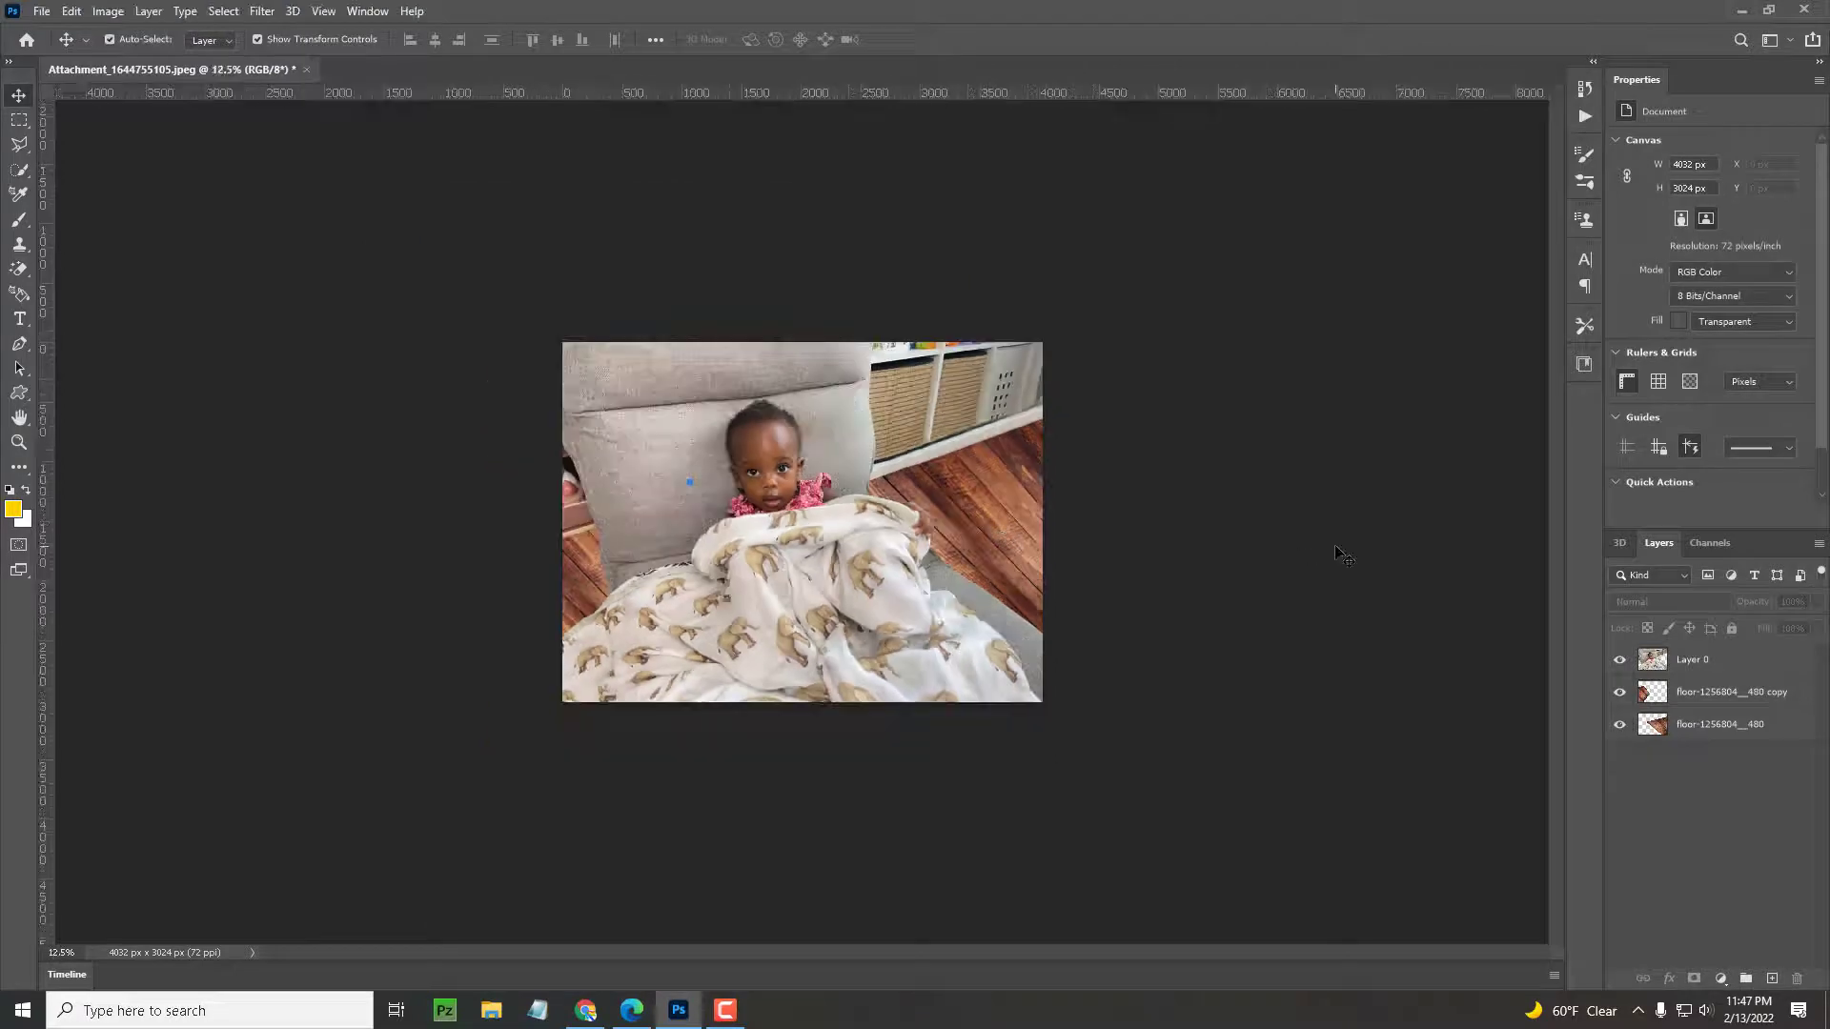
left_click_drag(597, 596, 725, 632)
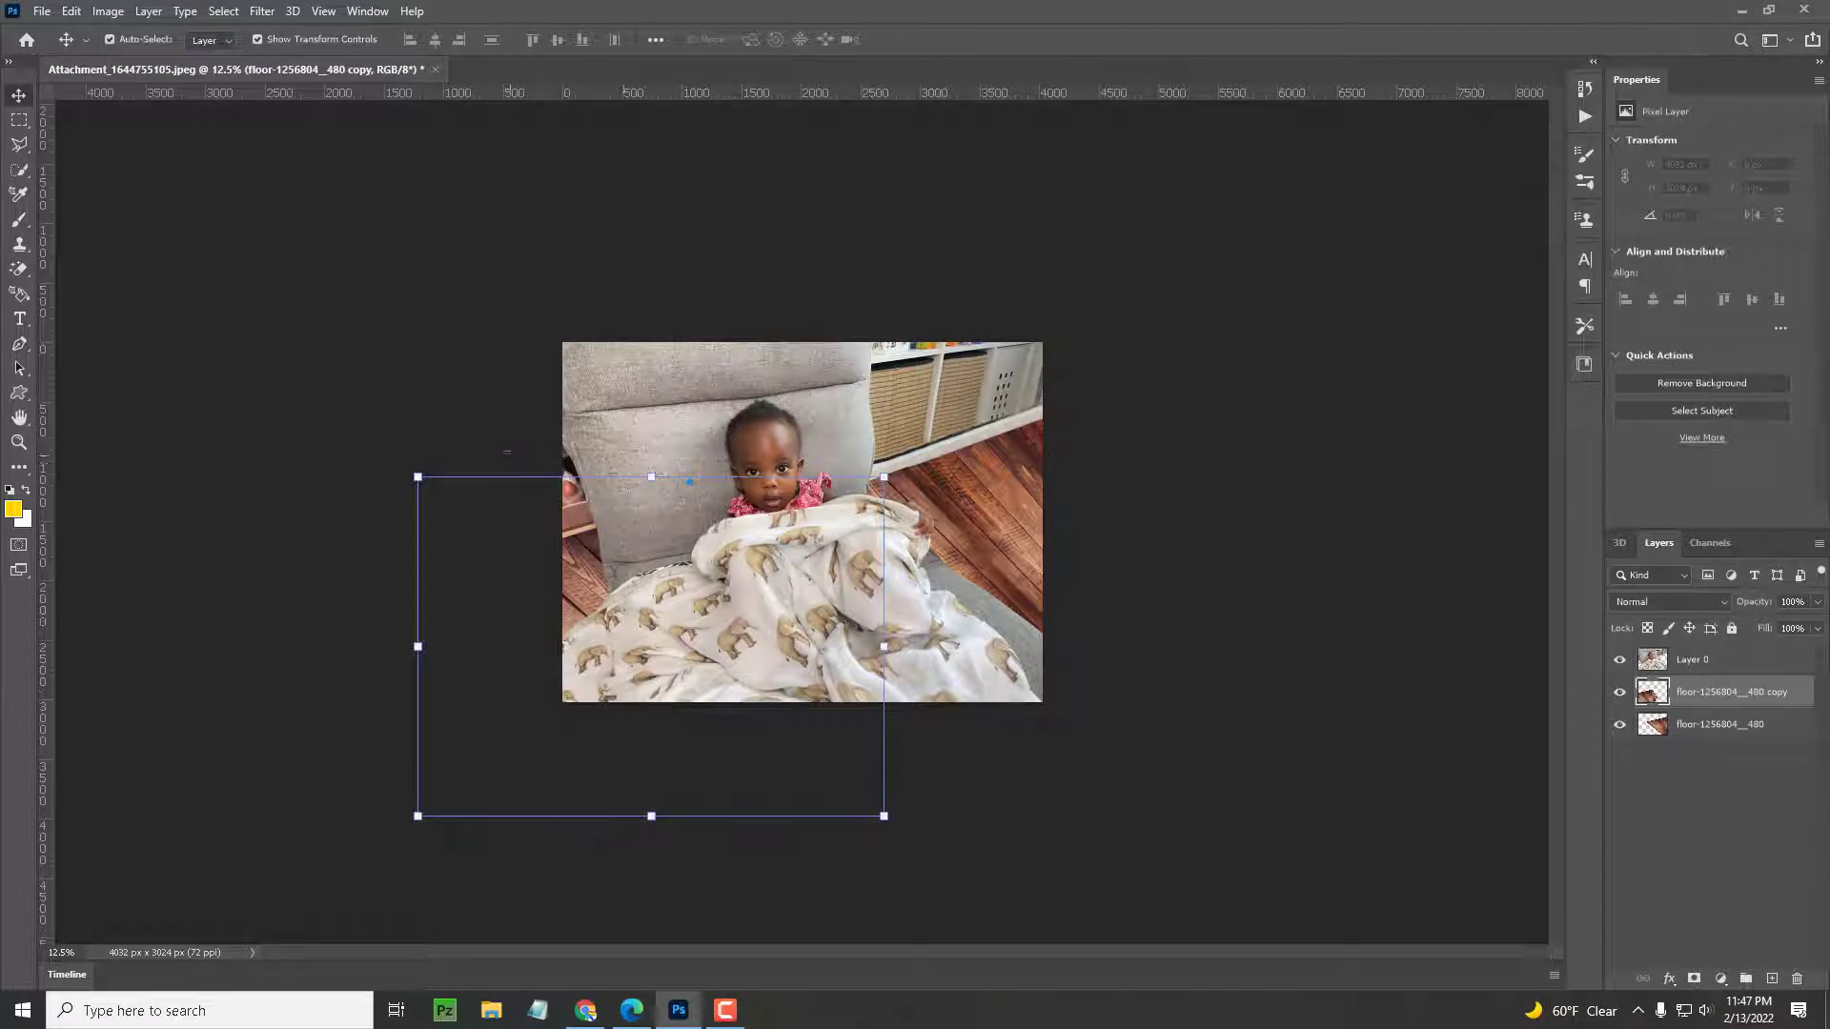
left_click(1313, 630)
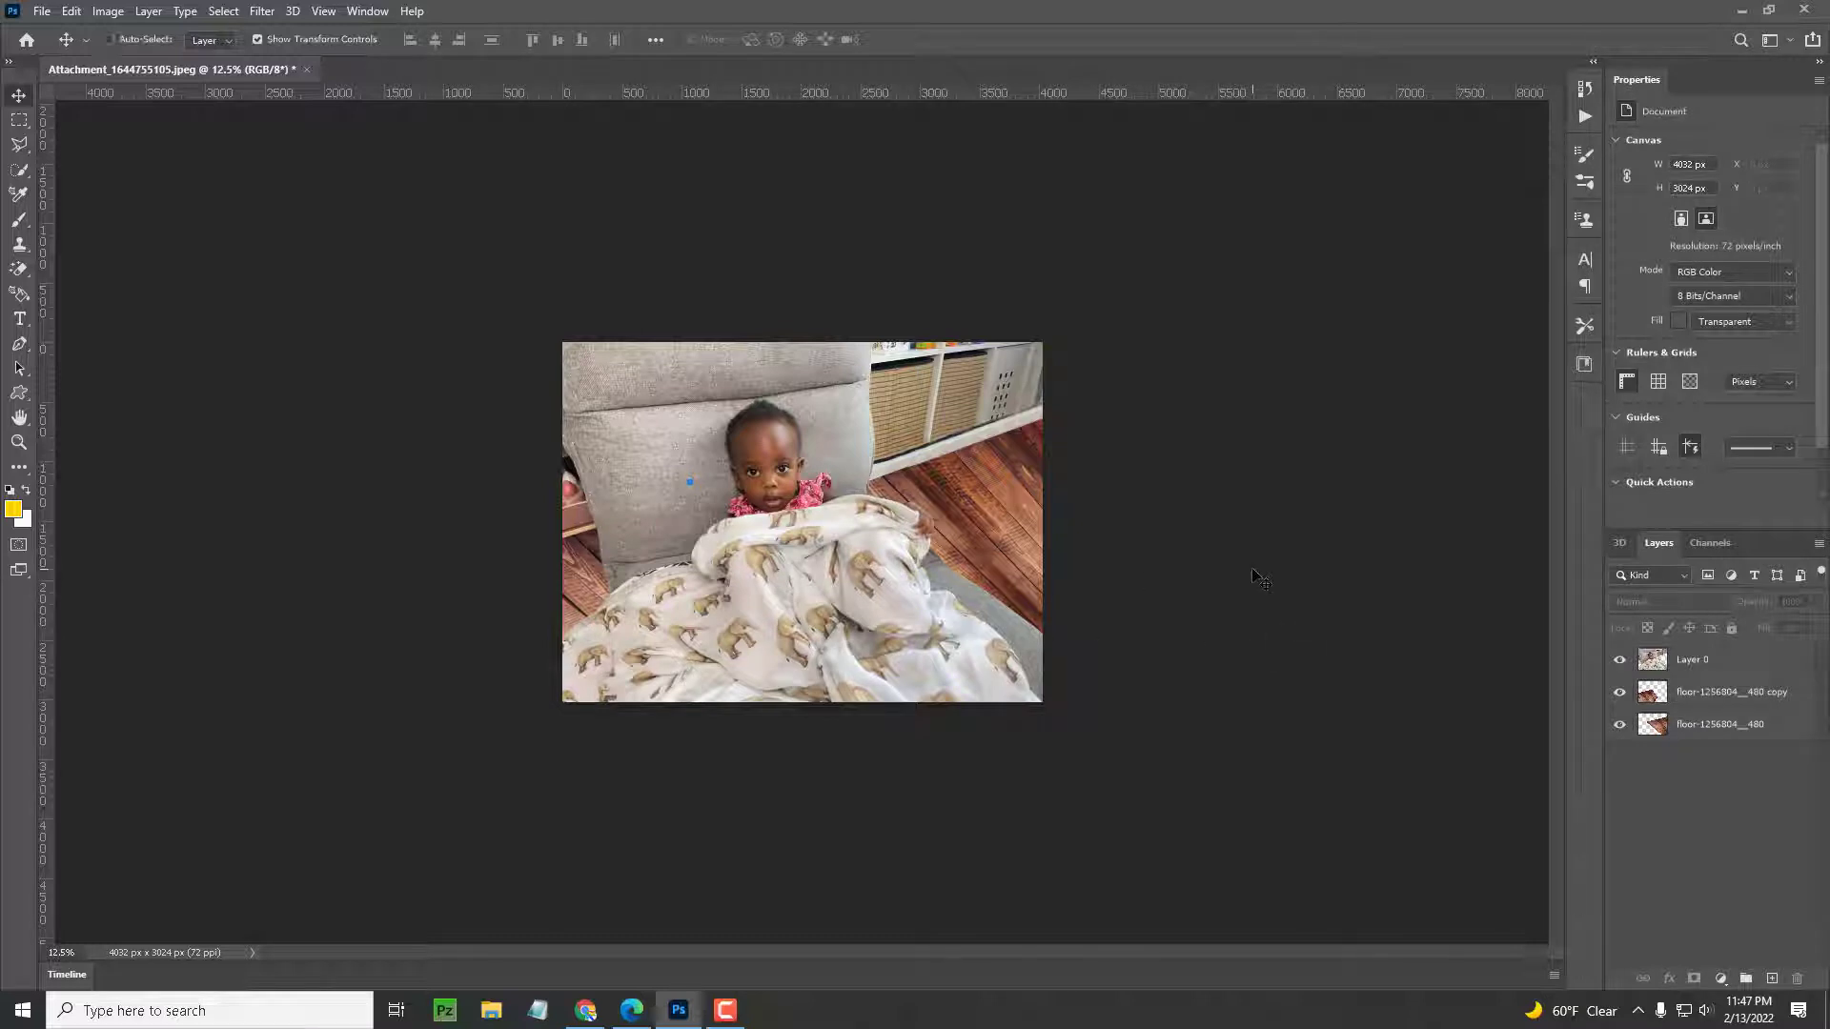
Save the layered document in Downloads as a Photoshop file named "baby photo" and accept the format options.
key("ctrl+shift+s")
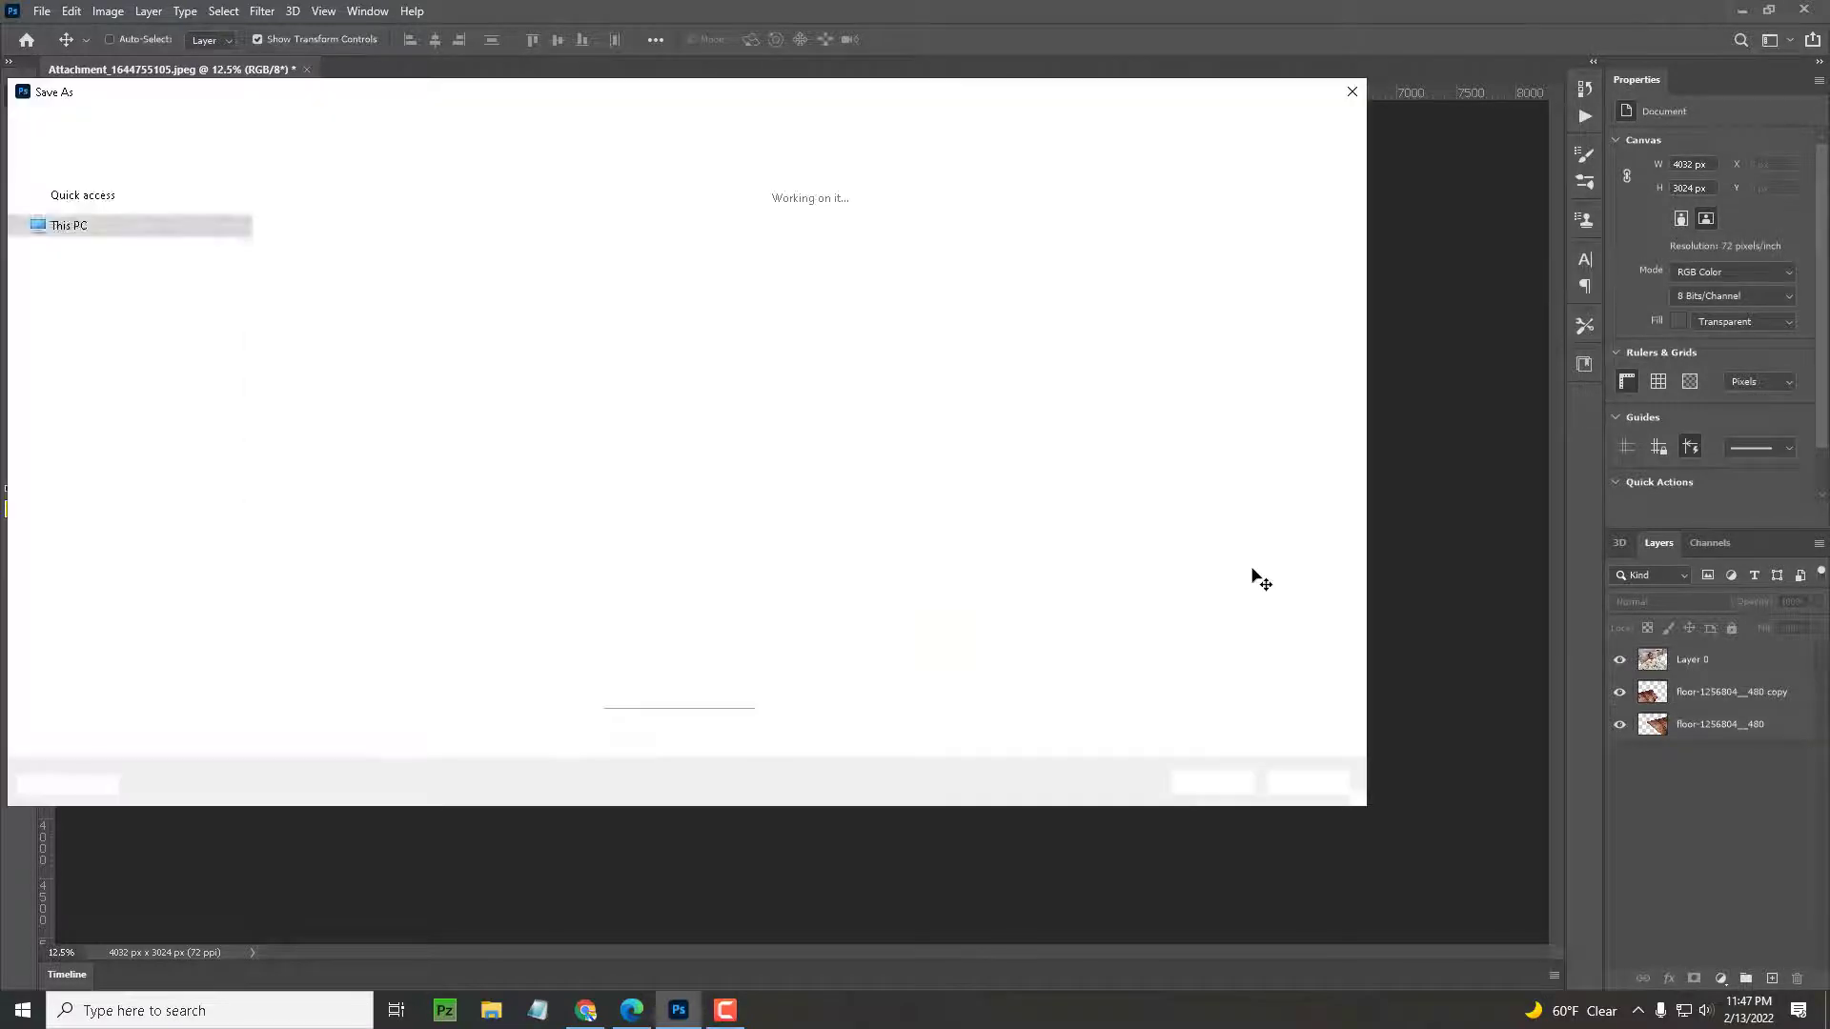
type("baby photo")
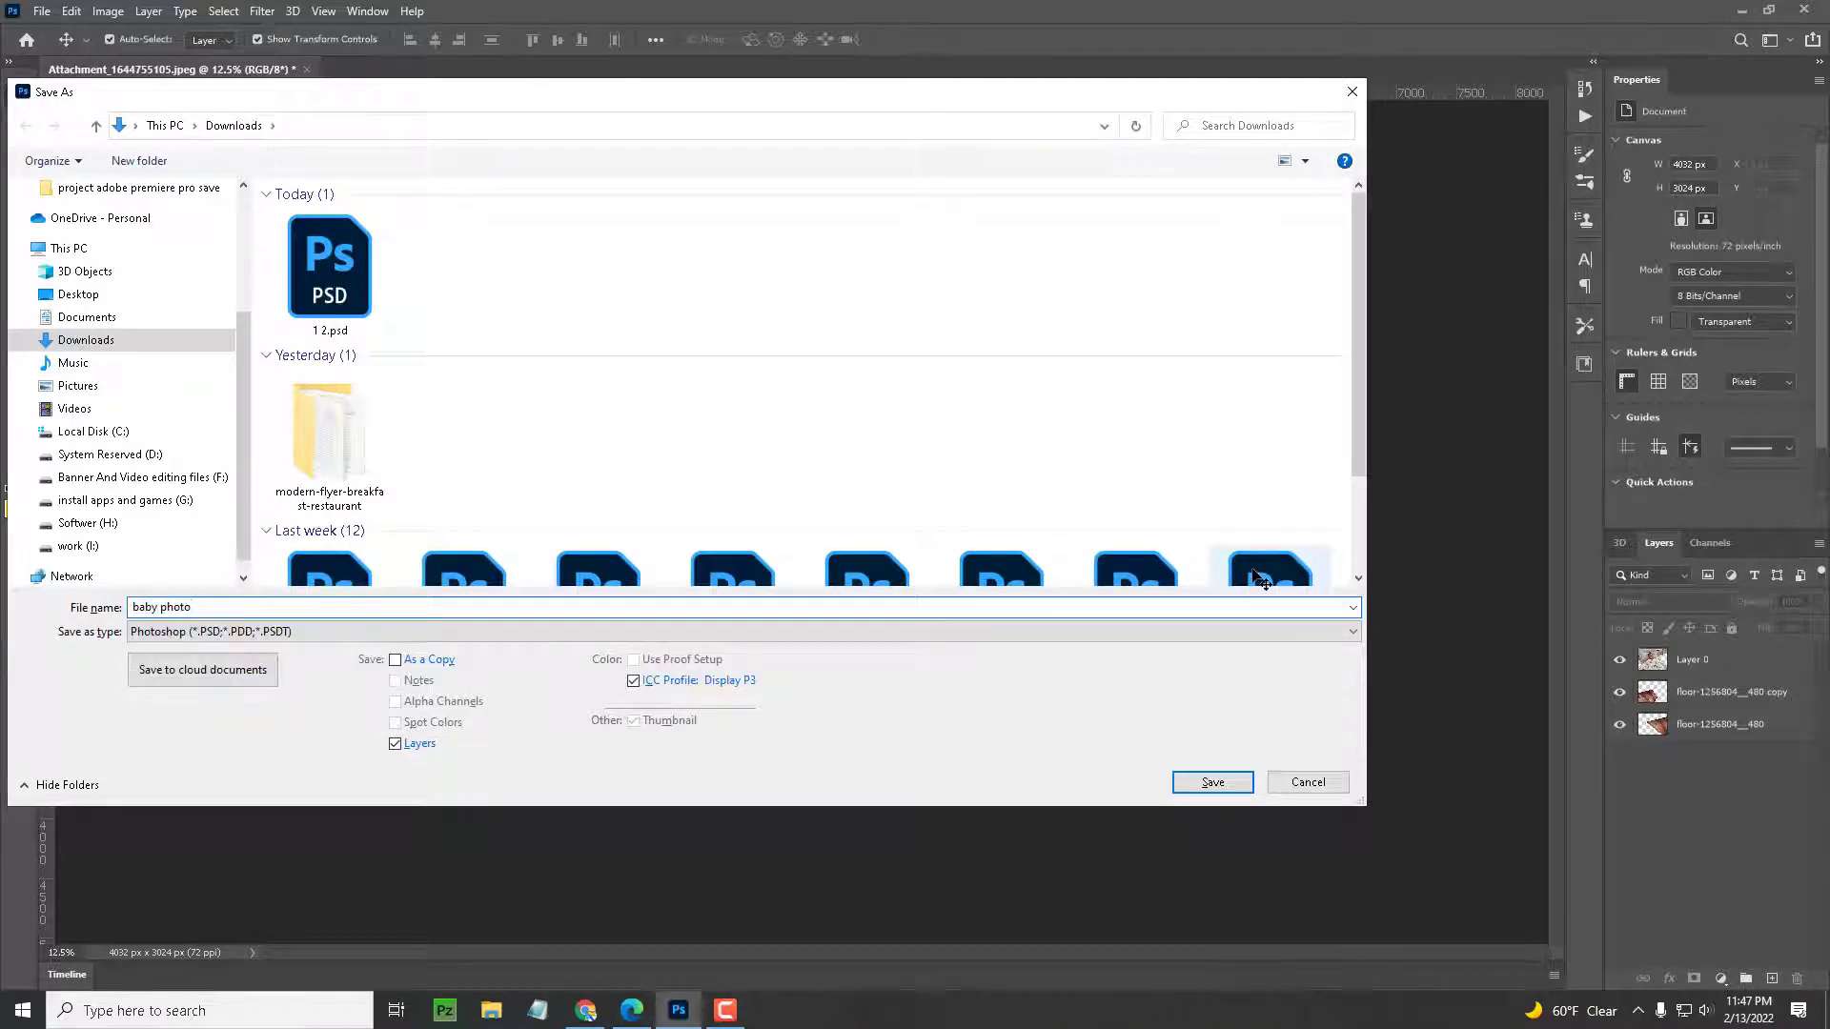
key("Return")
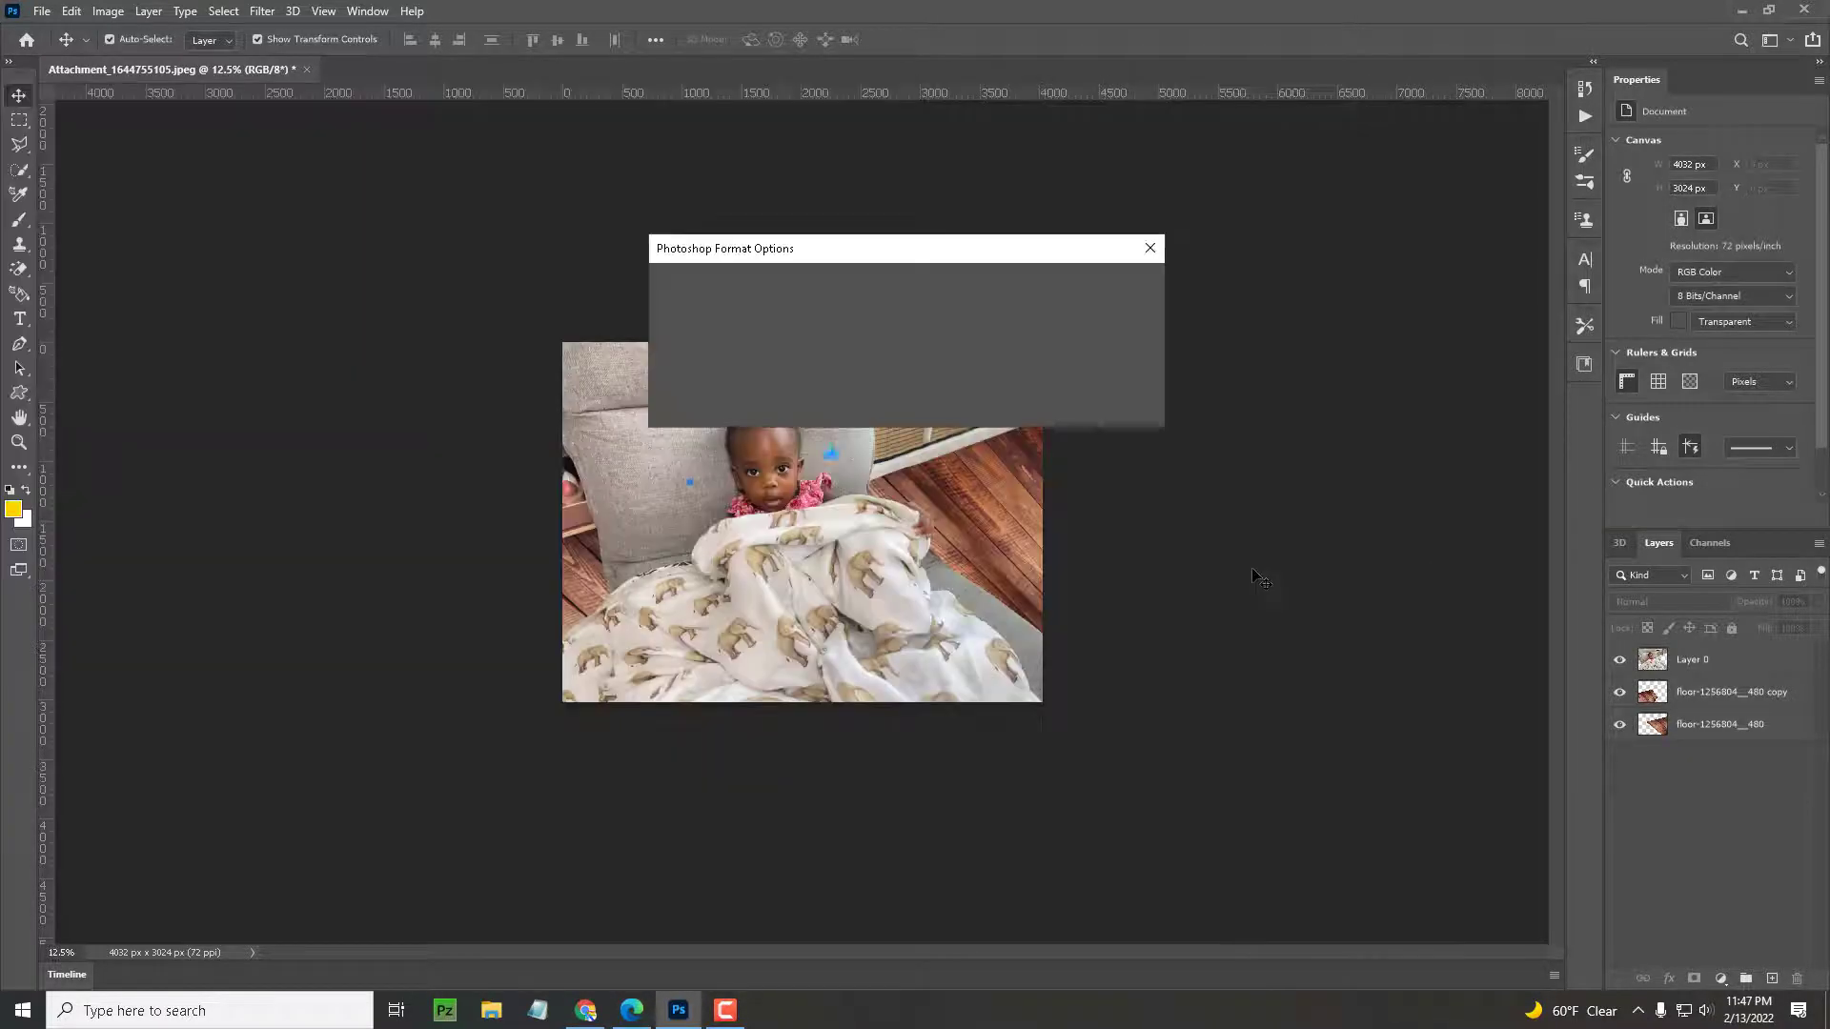
left_click(1125, 285)
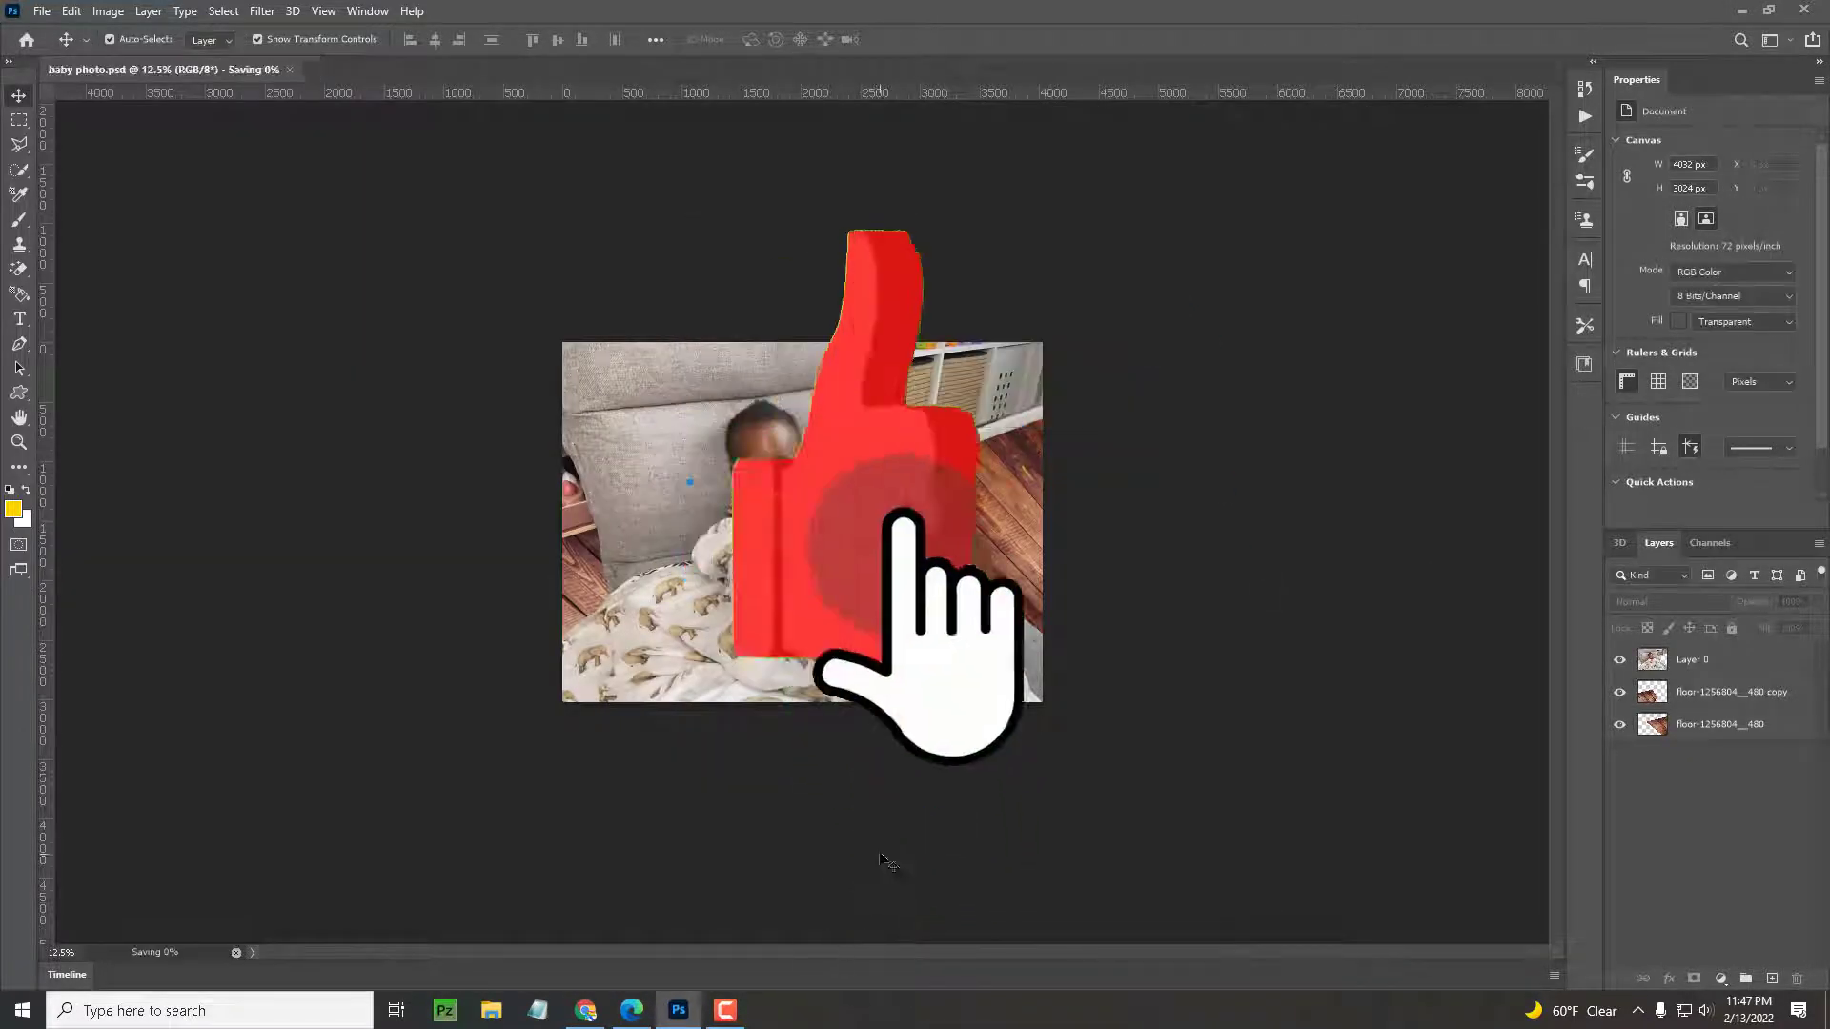
Try to start another Save As of the baby photo document.
key("ctrl+shift+s")
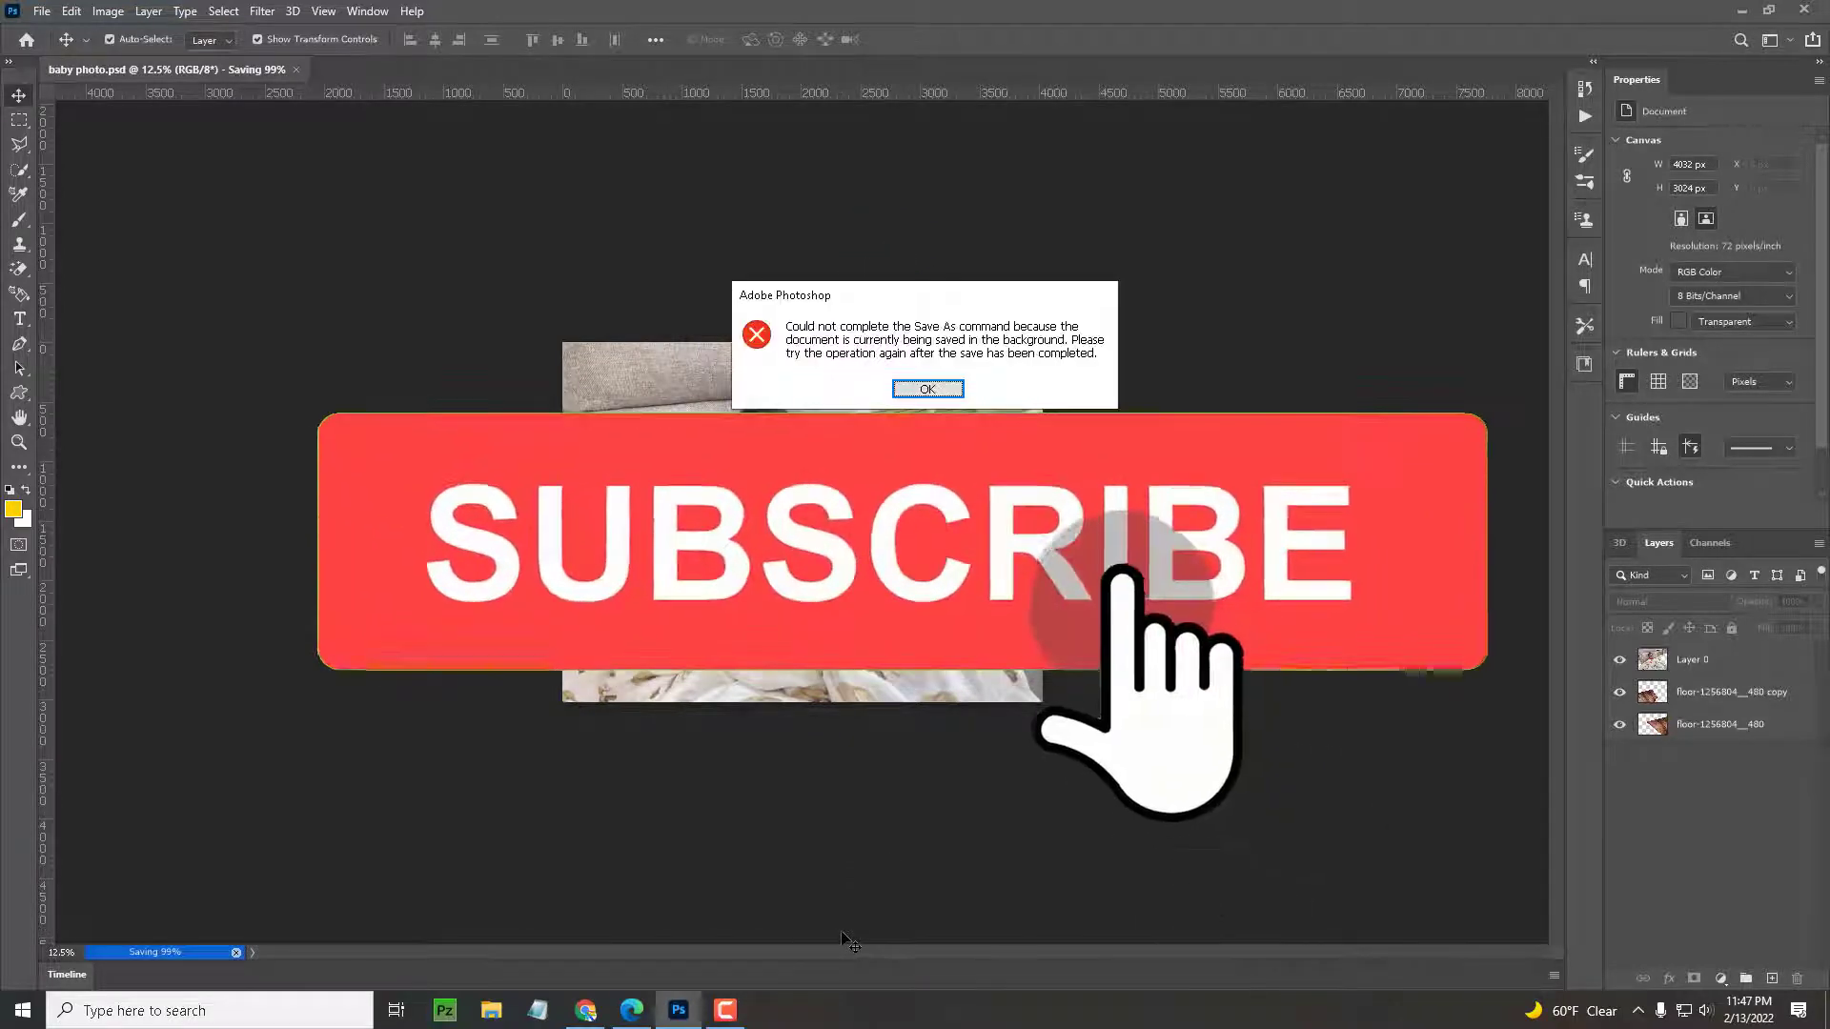